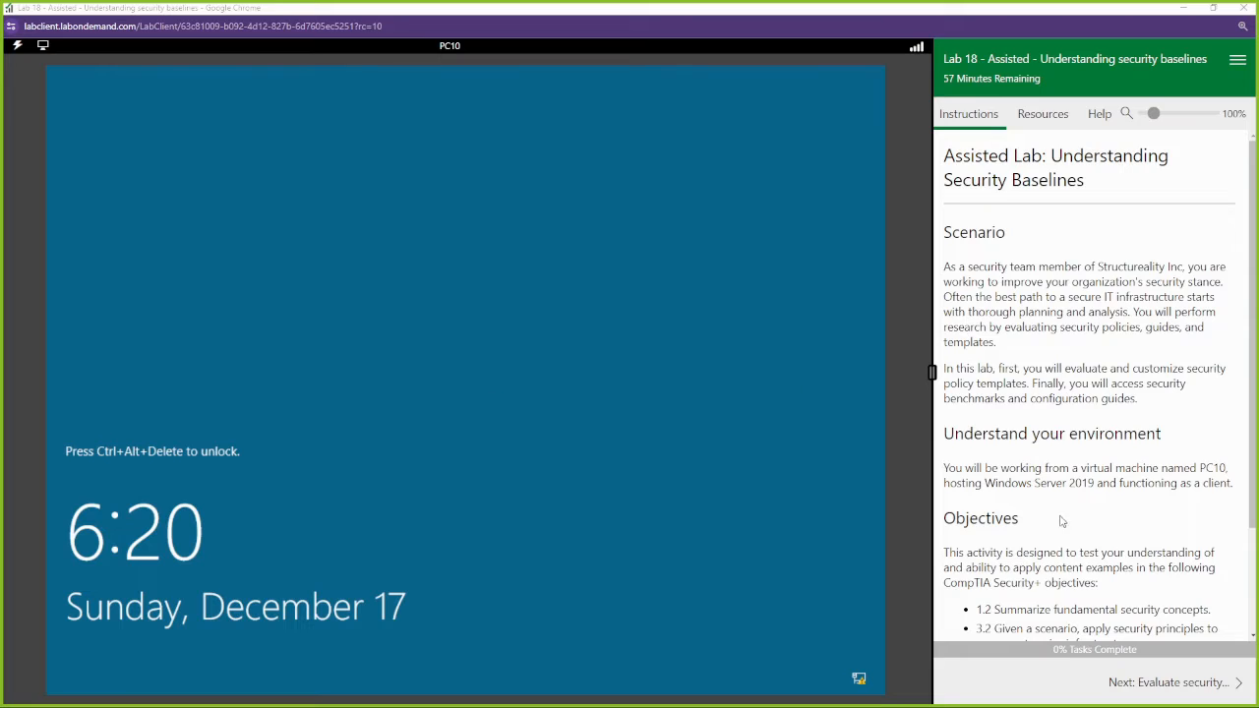
scroll(1059, 521, down, 3)
Advance to the Evaluate security policy templates exercise and switch to the local browser
click(1170, 682)
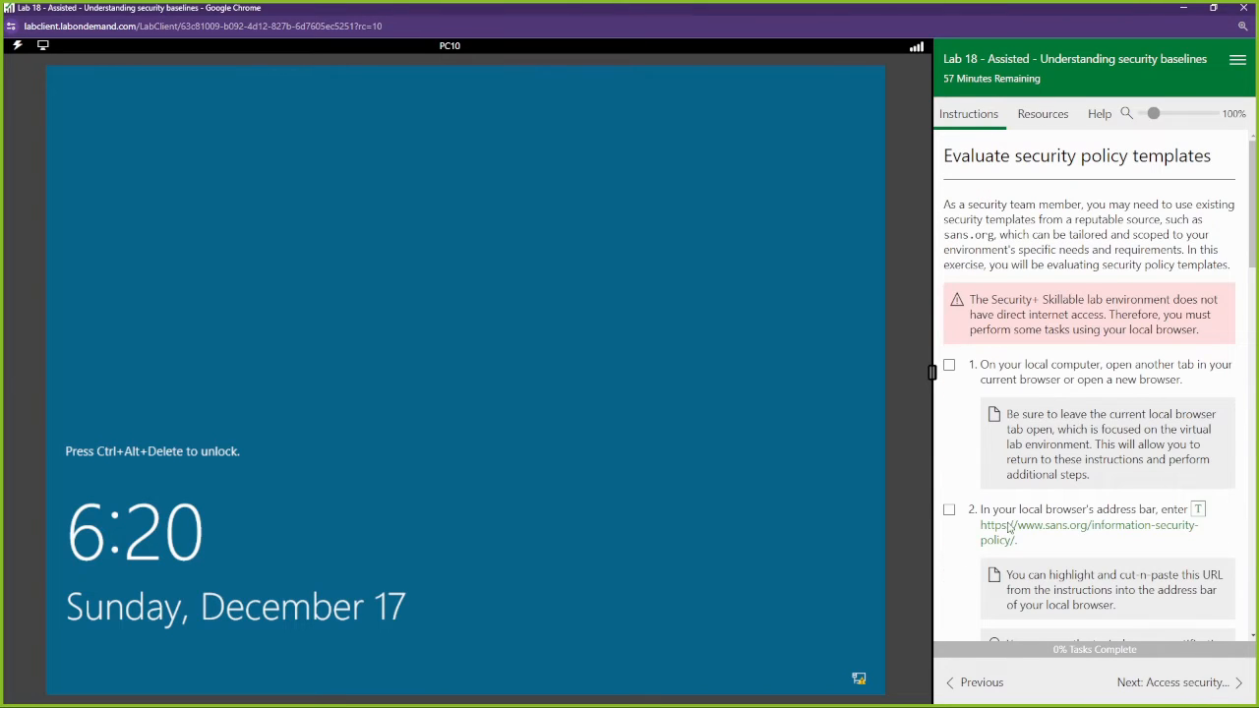
scroll(1037, 498, down, 3)
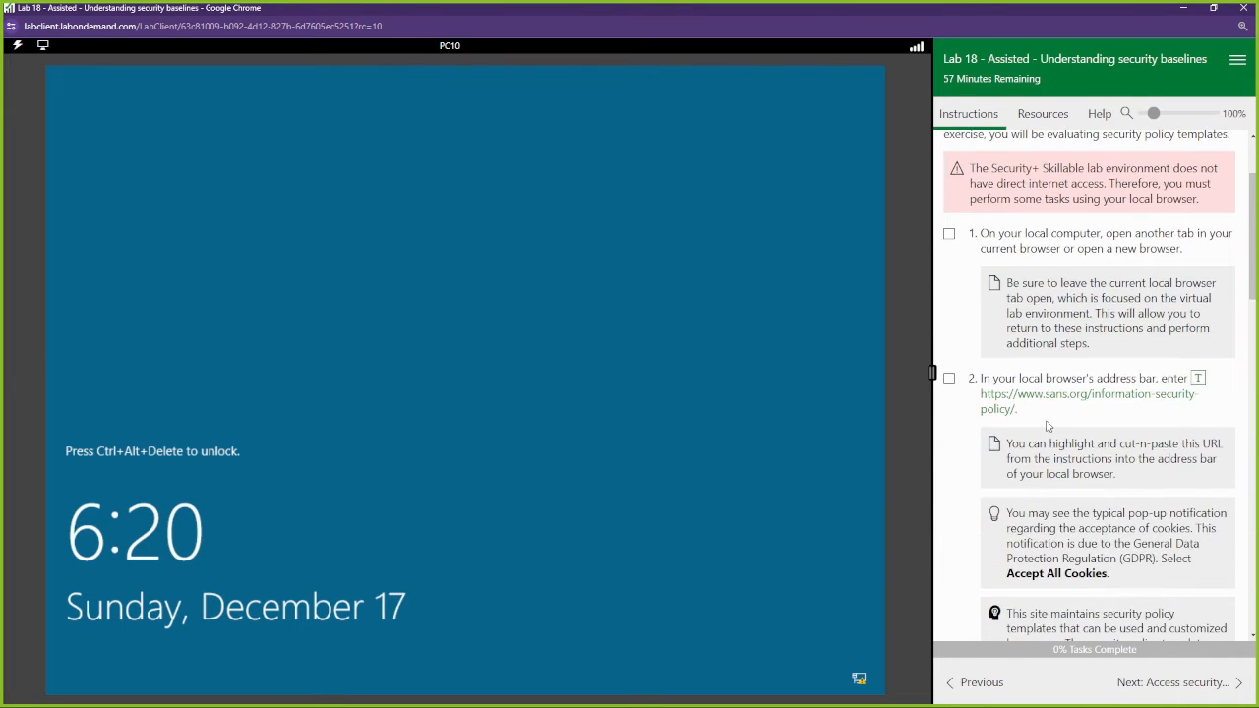
scroll(1111, 510, down, 3)
scroll(1111, 510, down, 3)
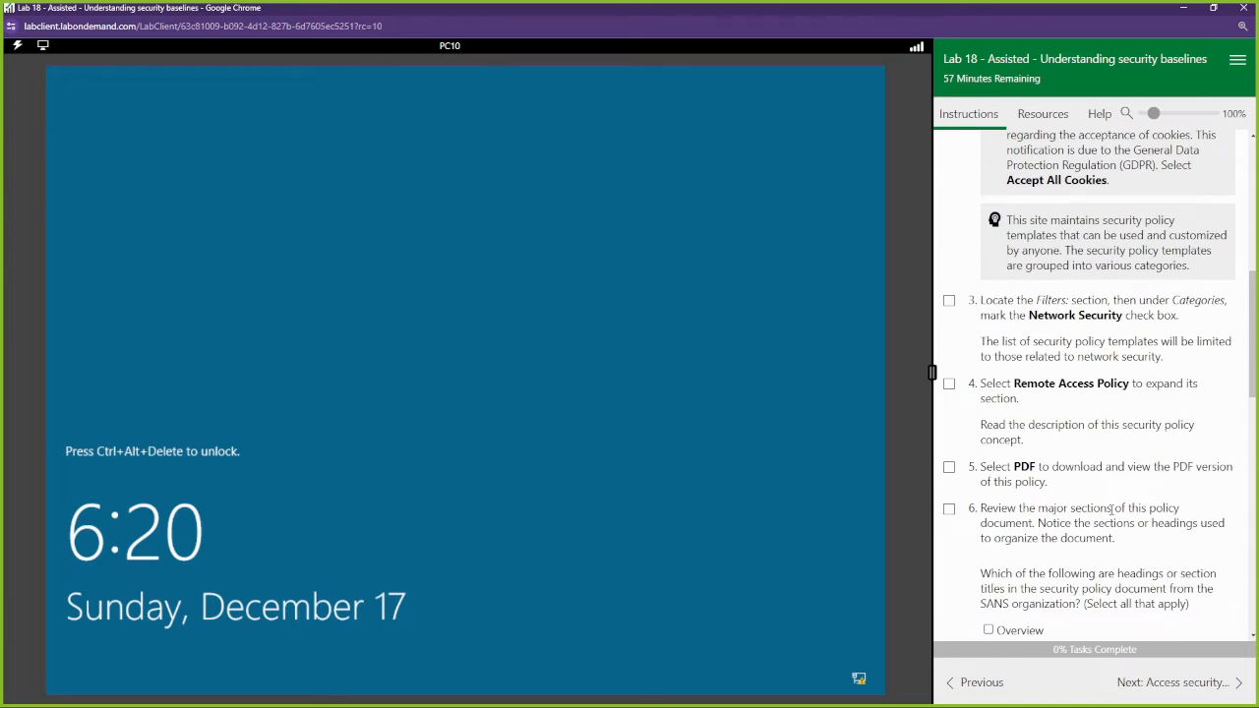
scroll(1111, 510, down, 5)
scroll(1111, 509, up, 5)
scroll(1112, 492, up, 5)
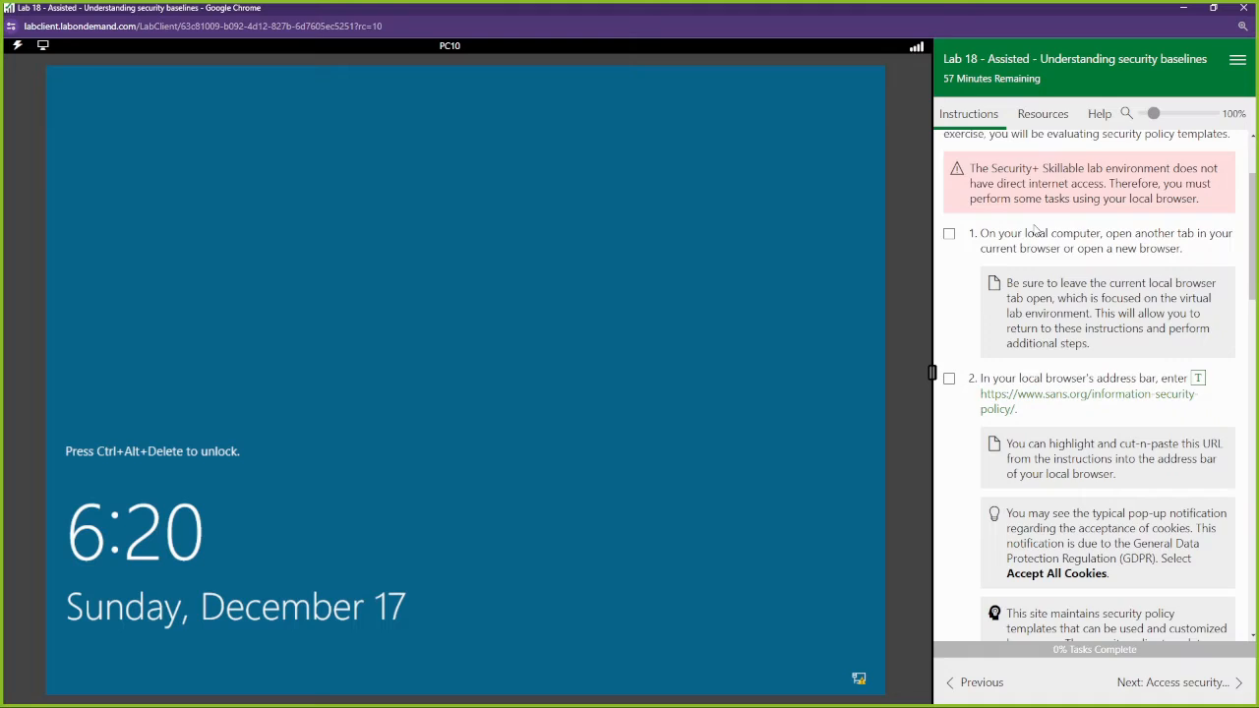
scroll(1088, 270, up, 2)
scroll(1093, 274, up, 2)
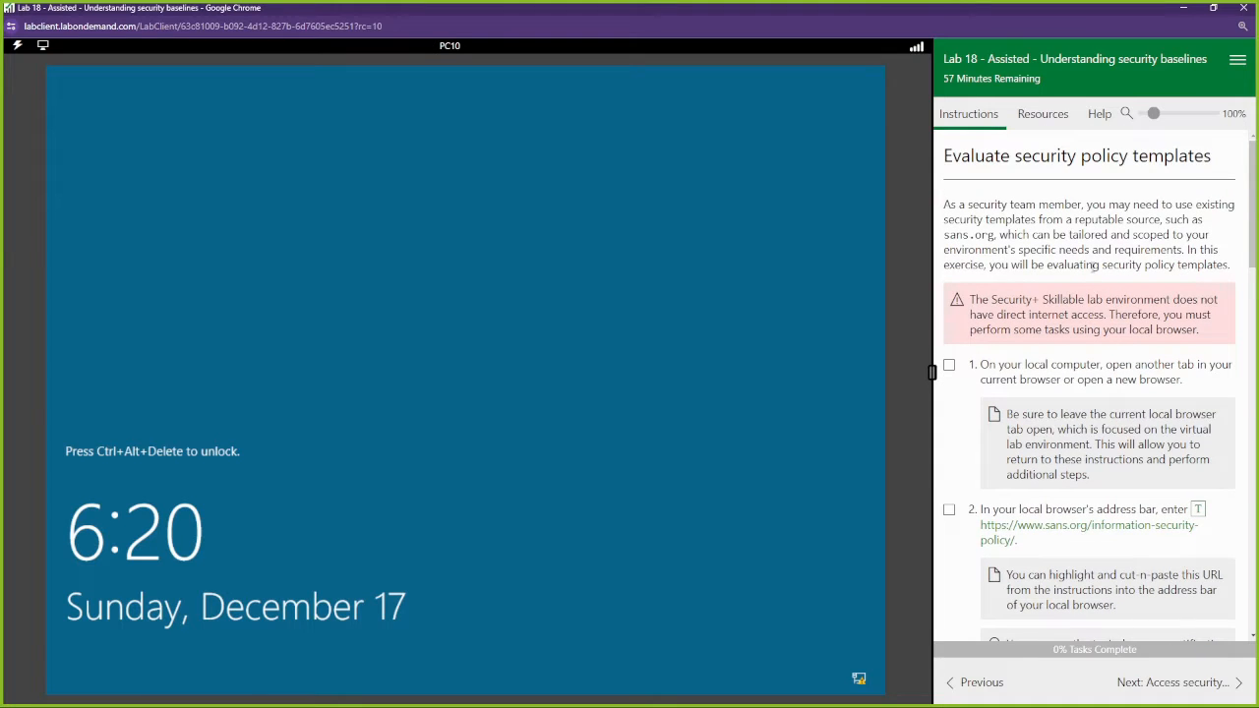
scroll(1094, 273, down, 2)
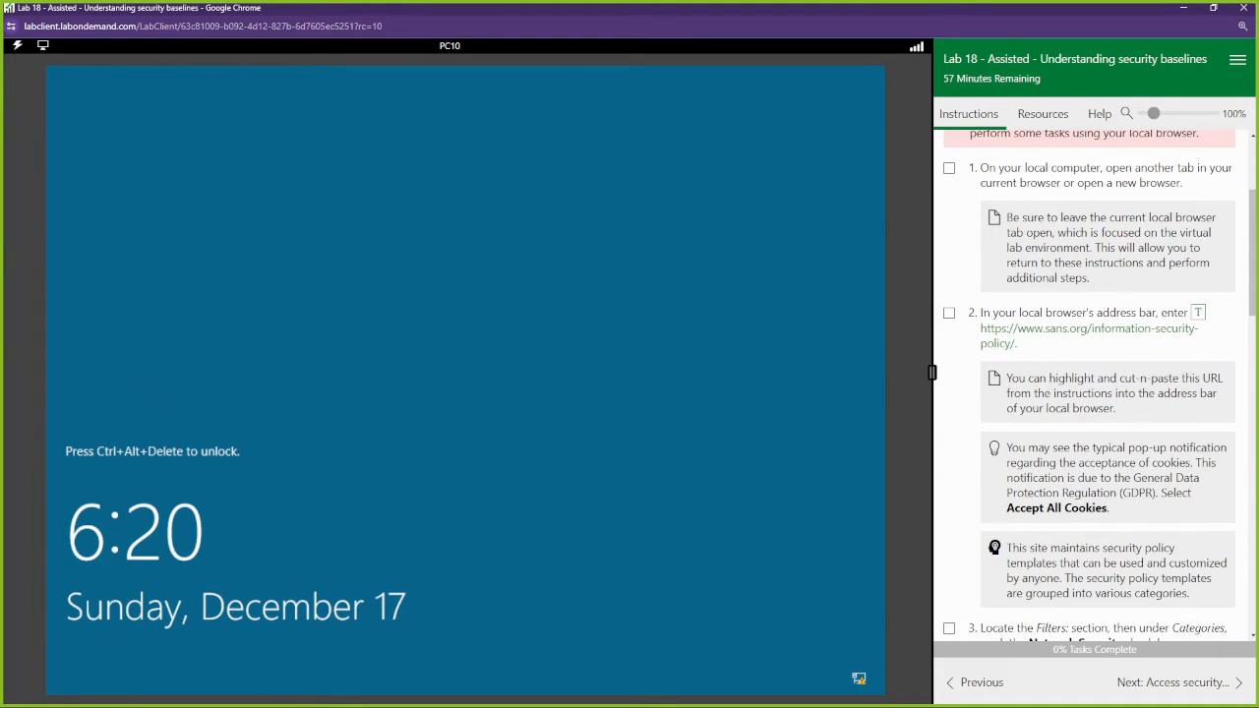
key(alt+Tab)
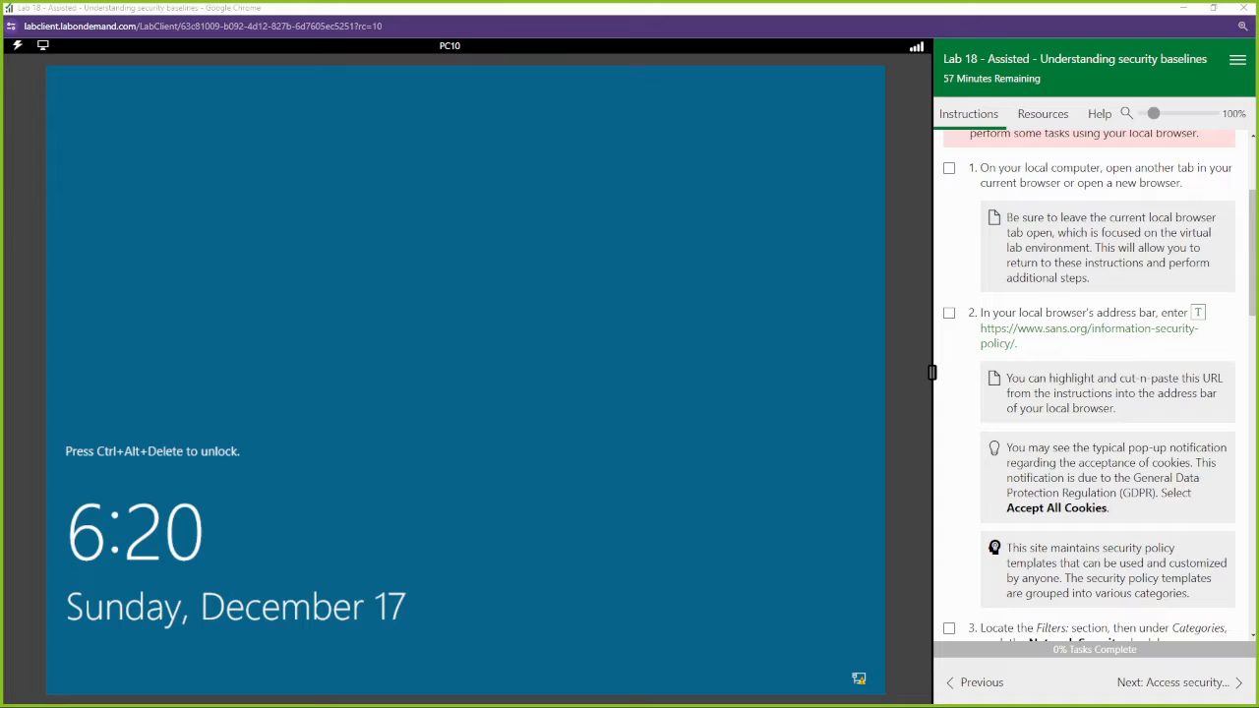
Filter SANS templates to Network Security and expand Remote Access Tools Policy after glancing at Acceptable Use Policy
mouse_move(59, 74)
mouse_down()
mouse_move(481, 61)
mouse_move(469, 56)
mouse_up()
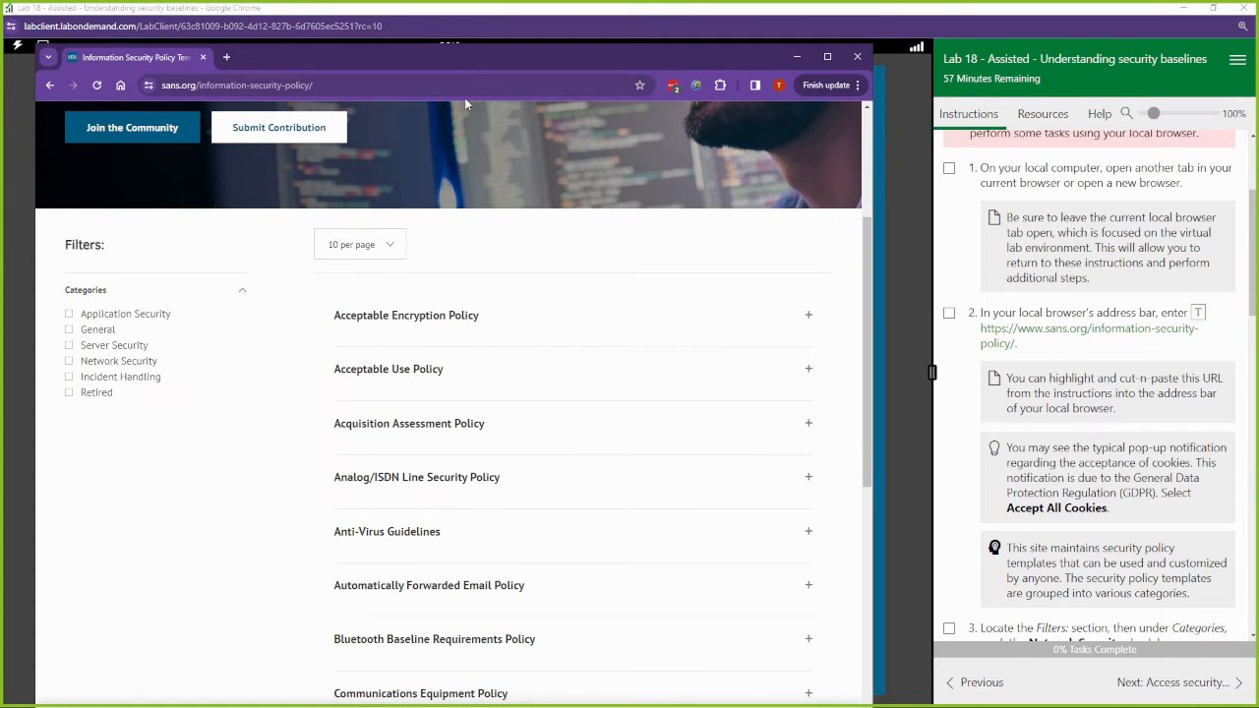
scroll(408, 320, up, 5)
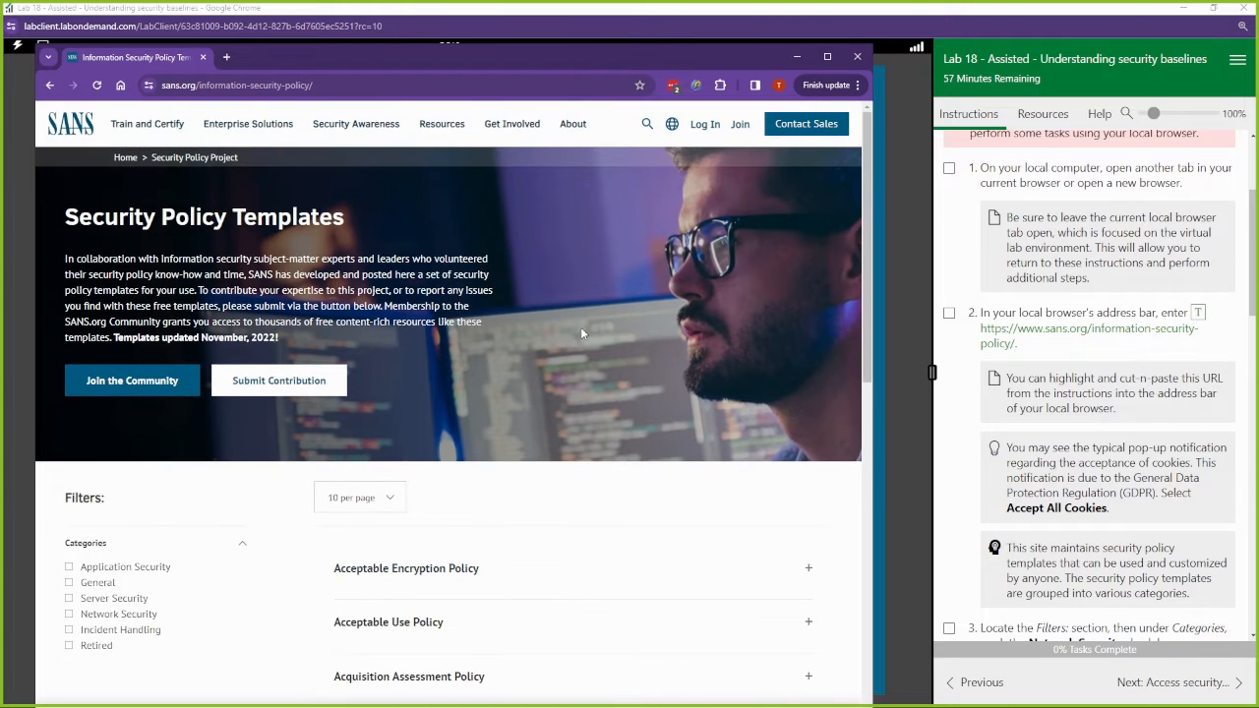
scroll(581, 374, down, 2)
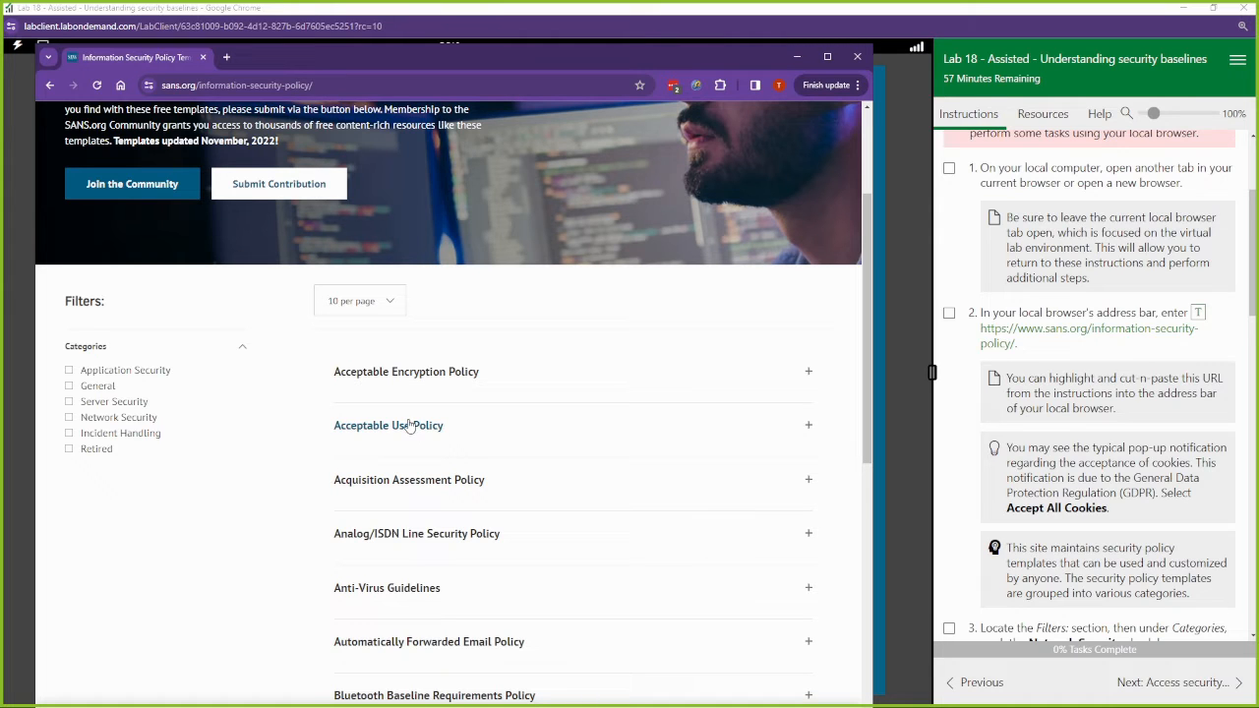
click(410, 425)
scroll(410, 425, down, 1)
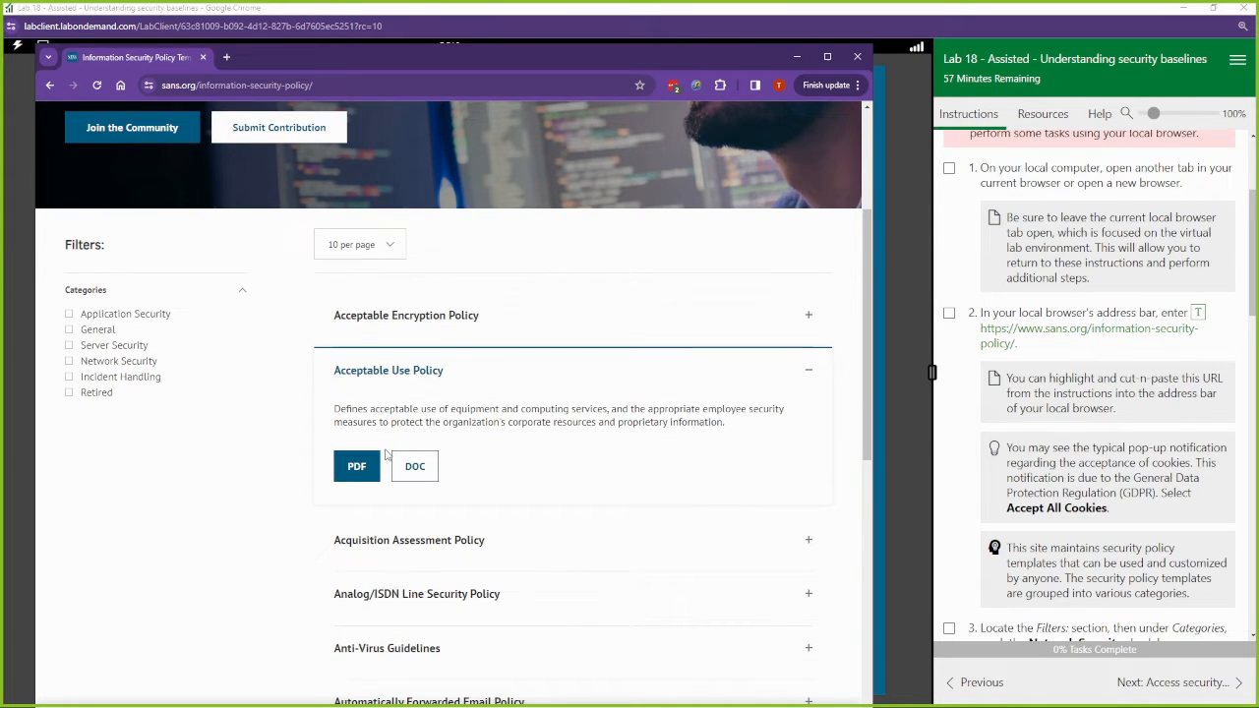
click(388, 386)
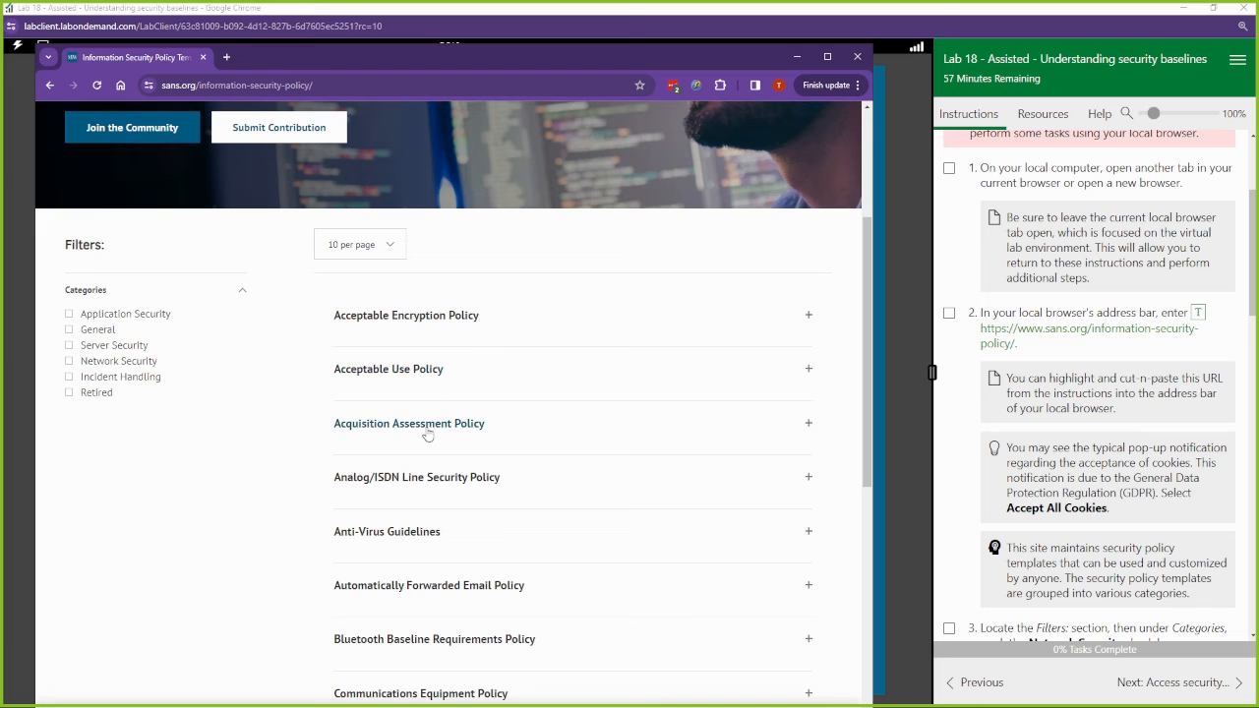
scroll(431, 439, down, 2)
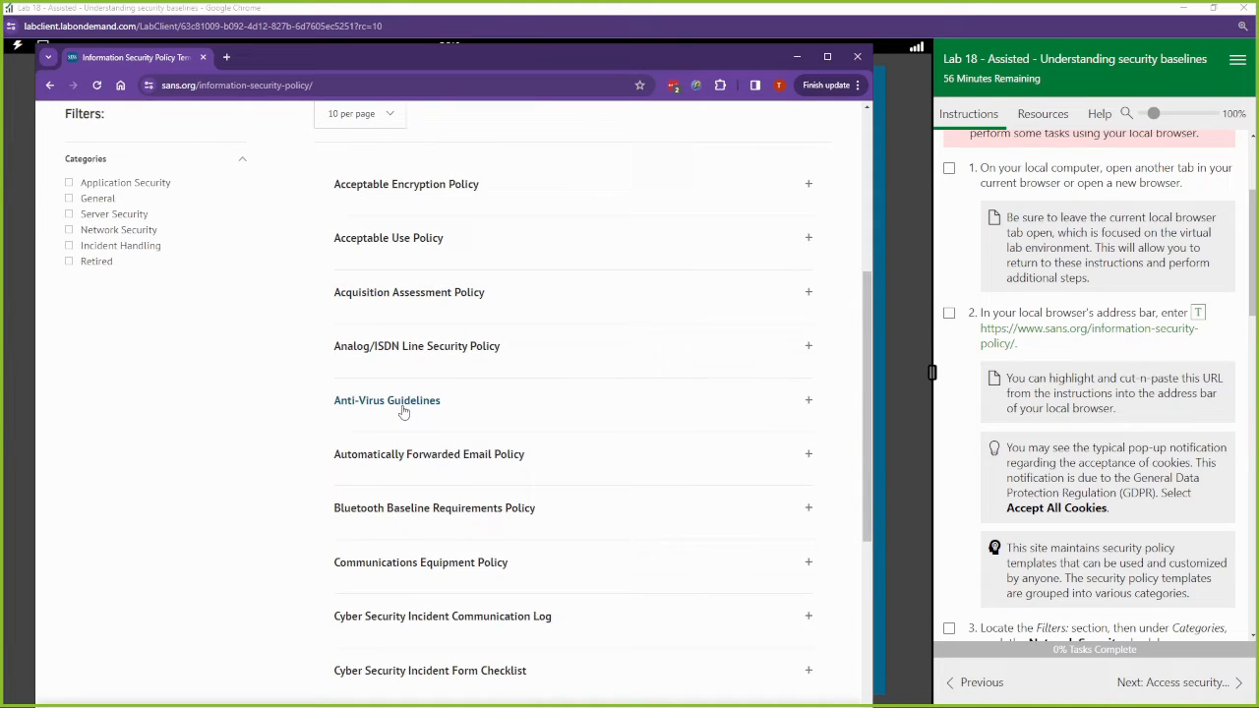
scroll(404, 410, down, 1)
scroll(404, 410, down, 2)
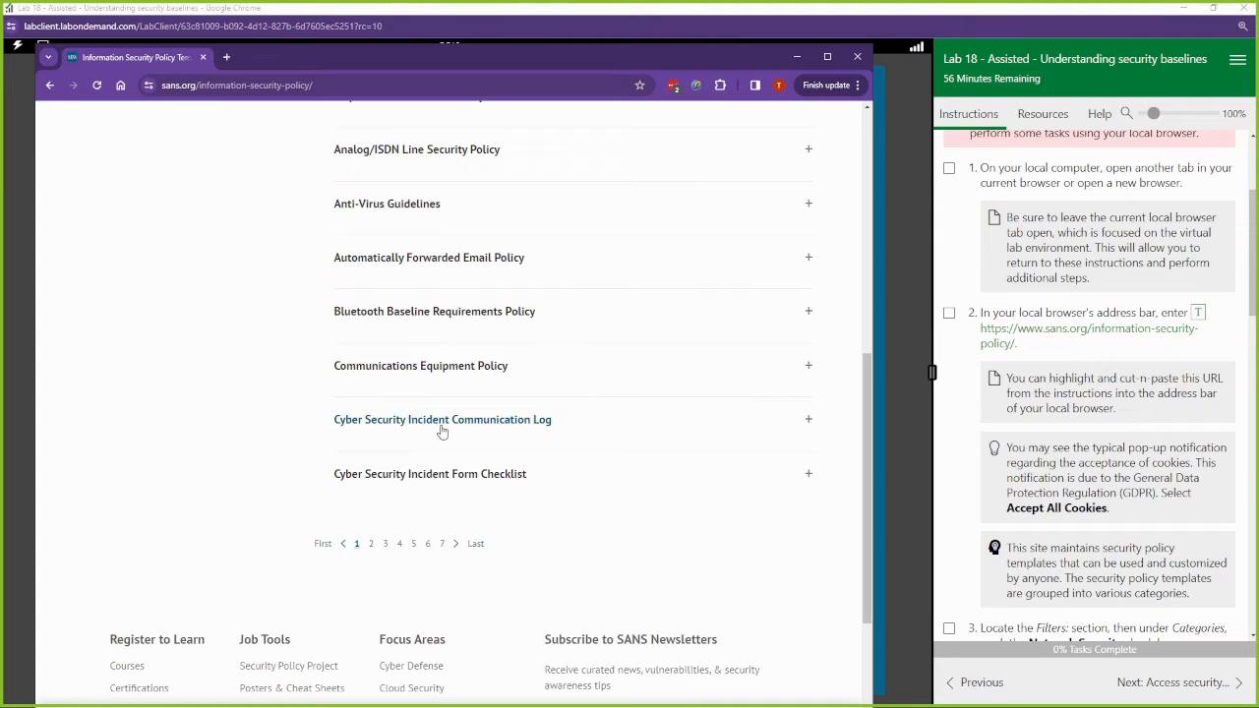
scroll(1136, 460, down, 2)
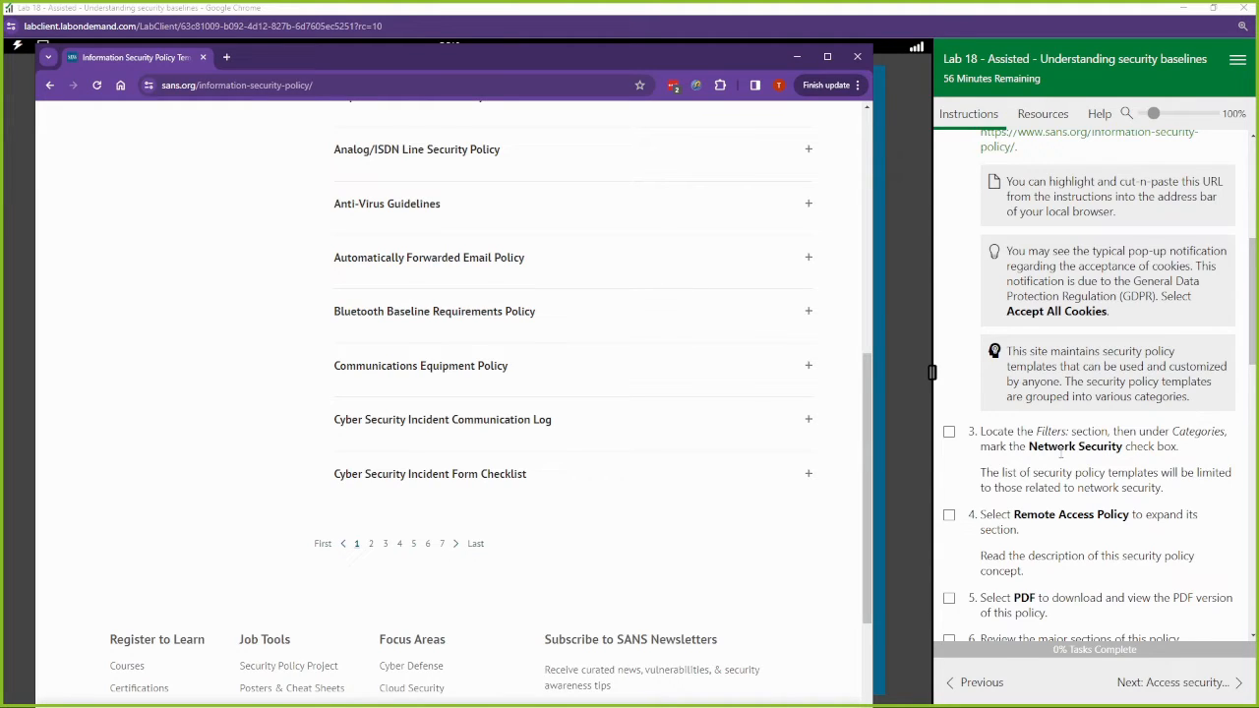
scroll(522, 381, up, 5)
scroll(521, 381, up, 3)
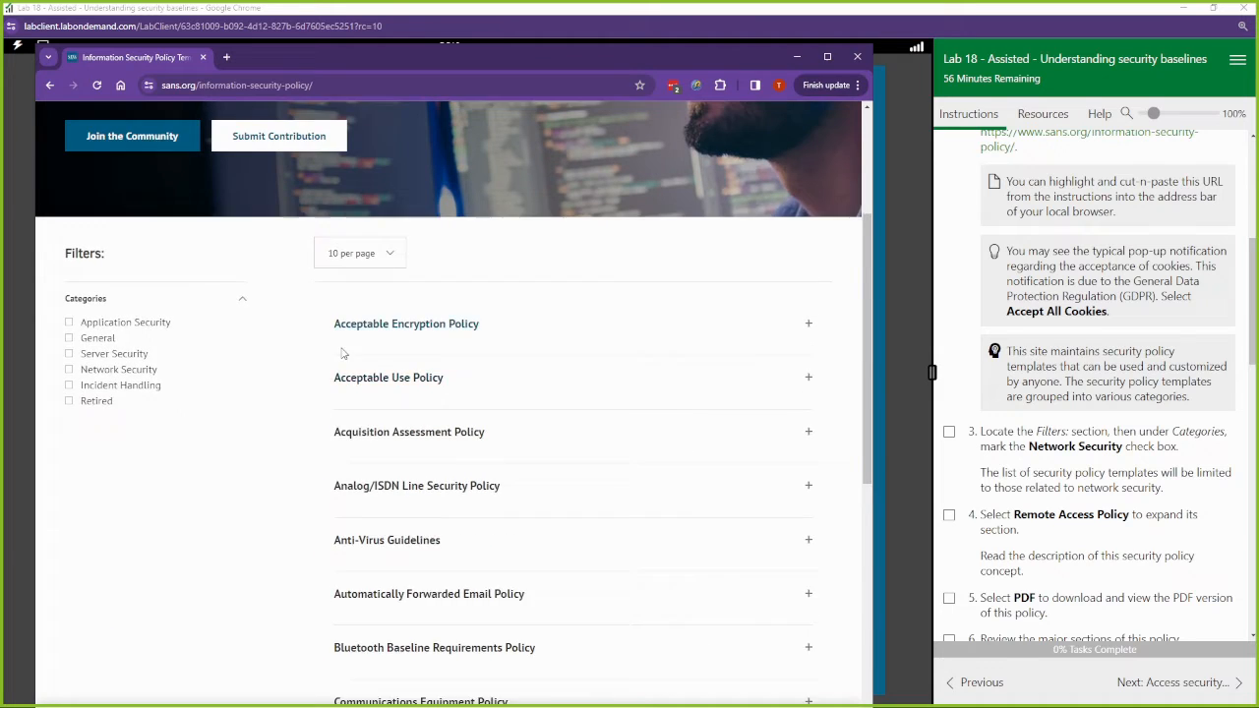
click(69, 427)
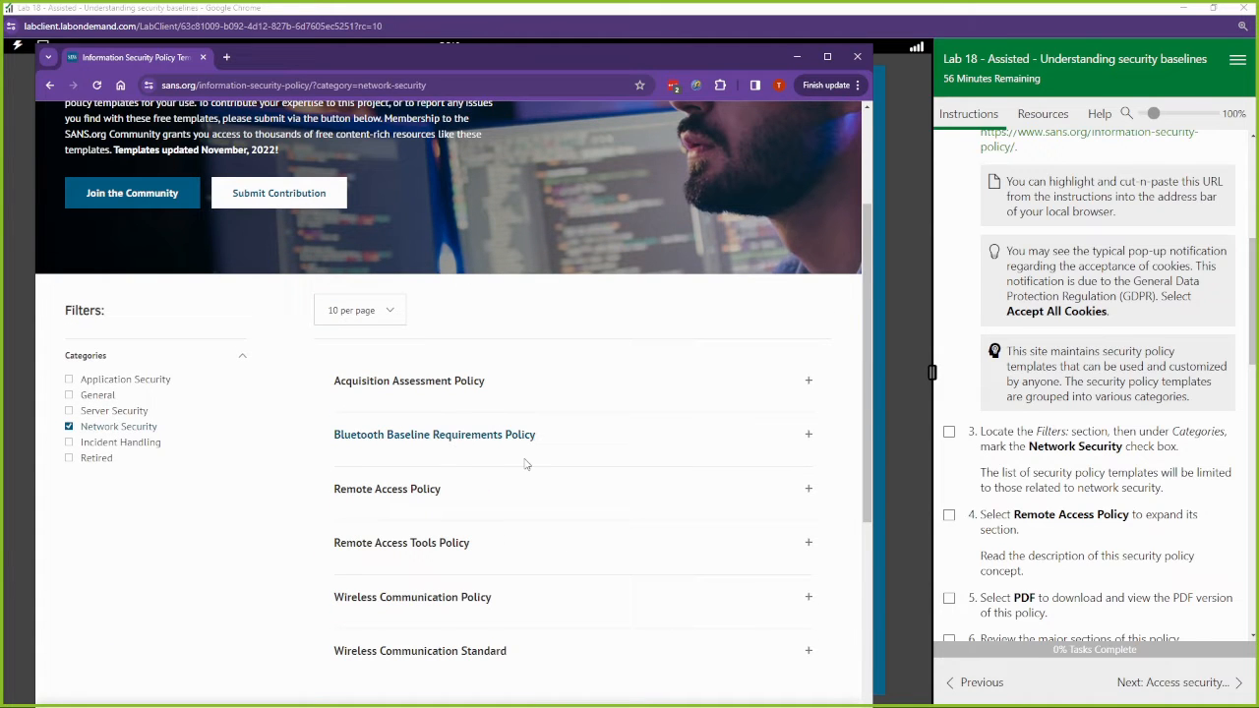
scroll(523, 463, down, 2)
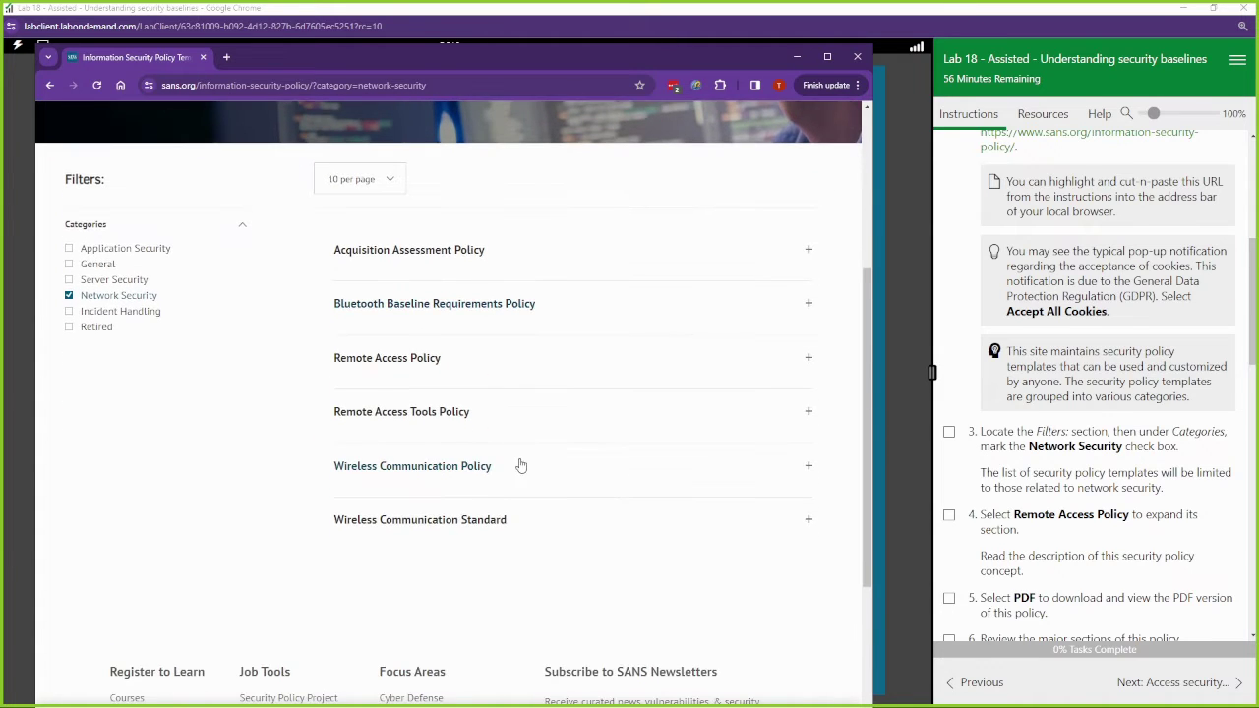
click(426, 421)
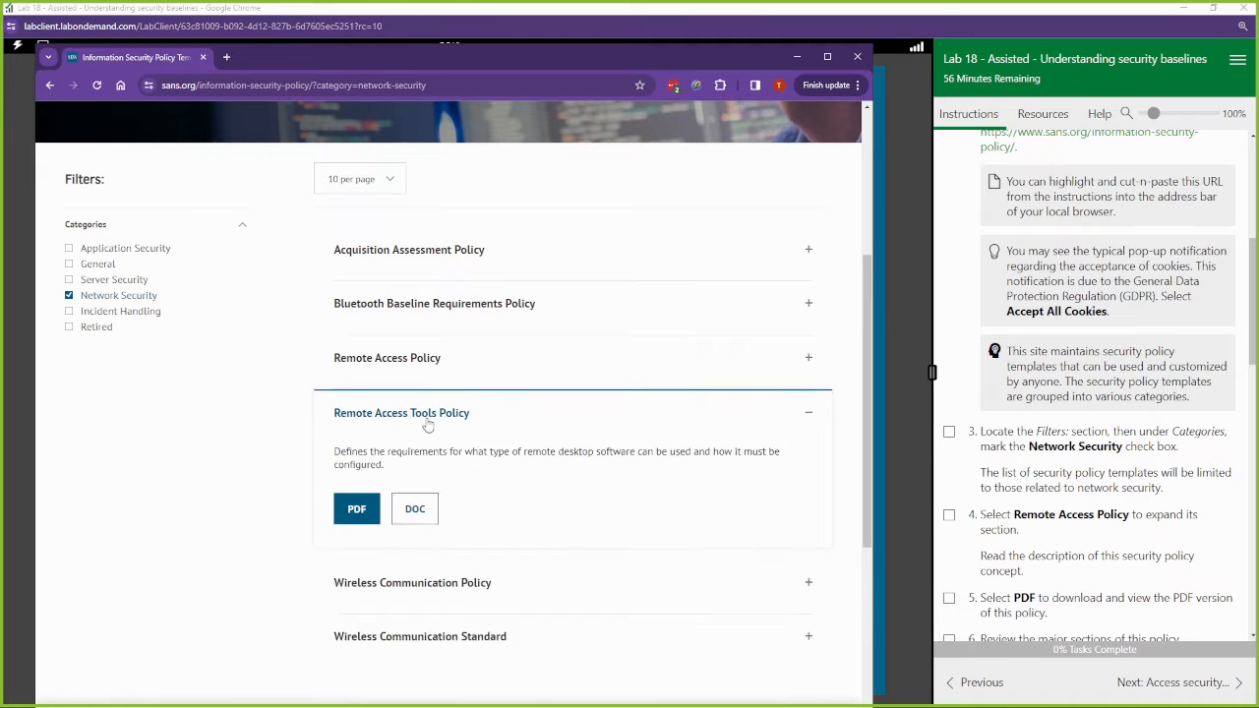
Read the Remote Access Tools Policy PDF, highlighting the Overview, screen-sharing phrase, Policy and Remote Access Tools text
click(357, 470)
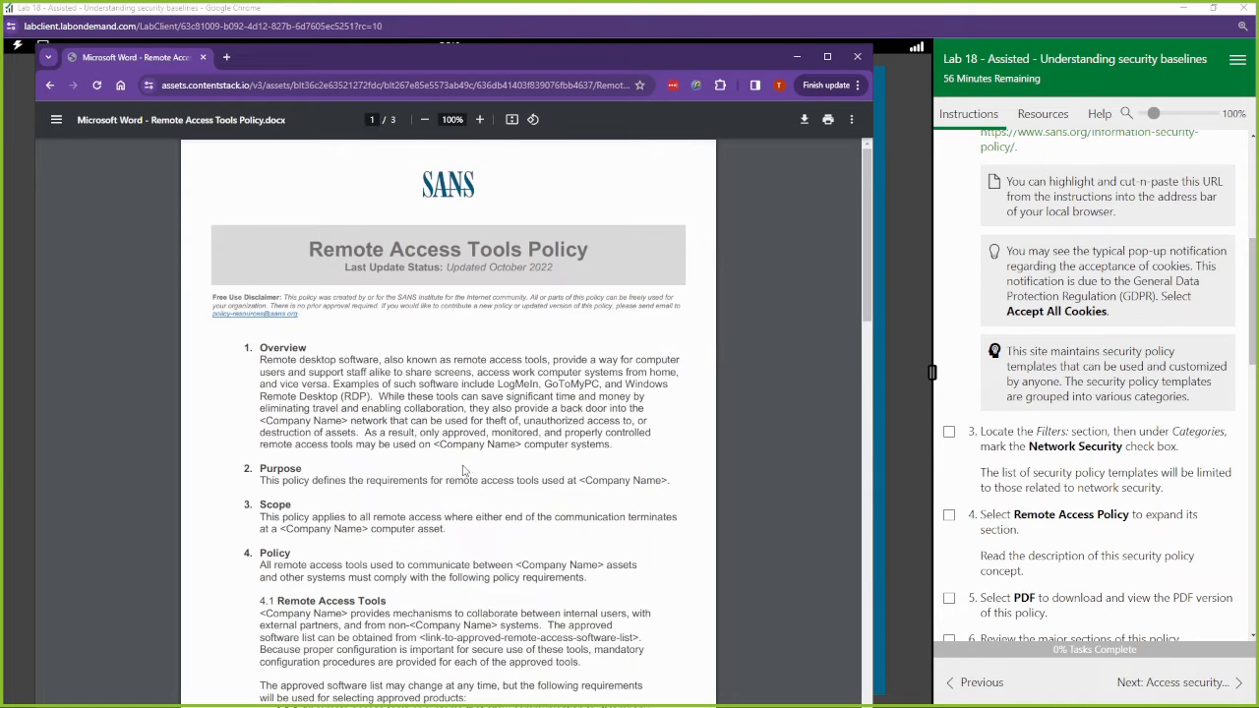
scroll(452, 470, down, 1)
scroll(452, 470, down, 1)
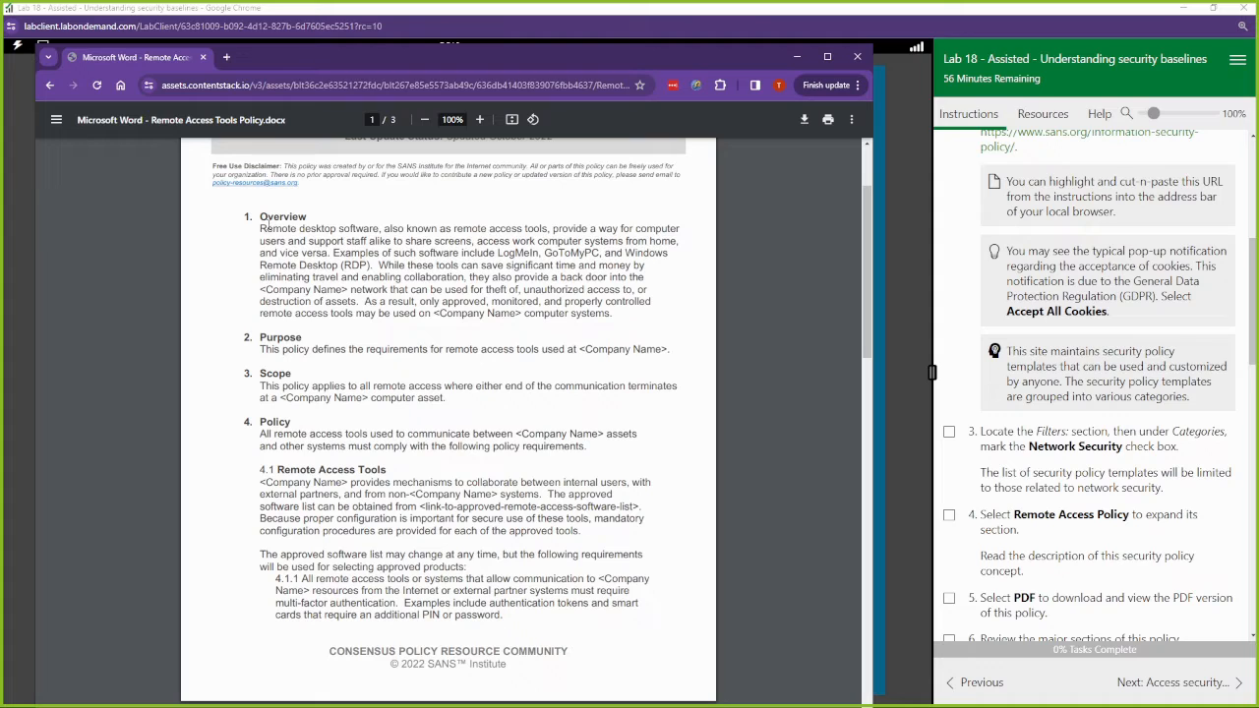
drag(264, 228, 499, 285)
click(499, 291)
drag(279, 242, 464, 242)
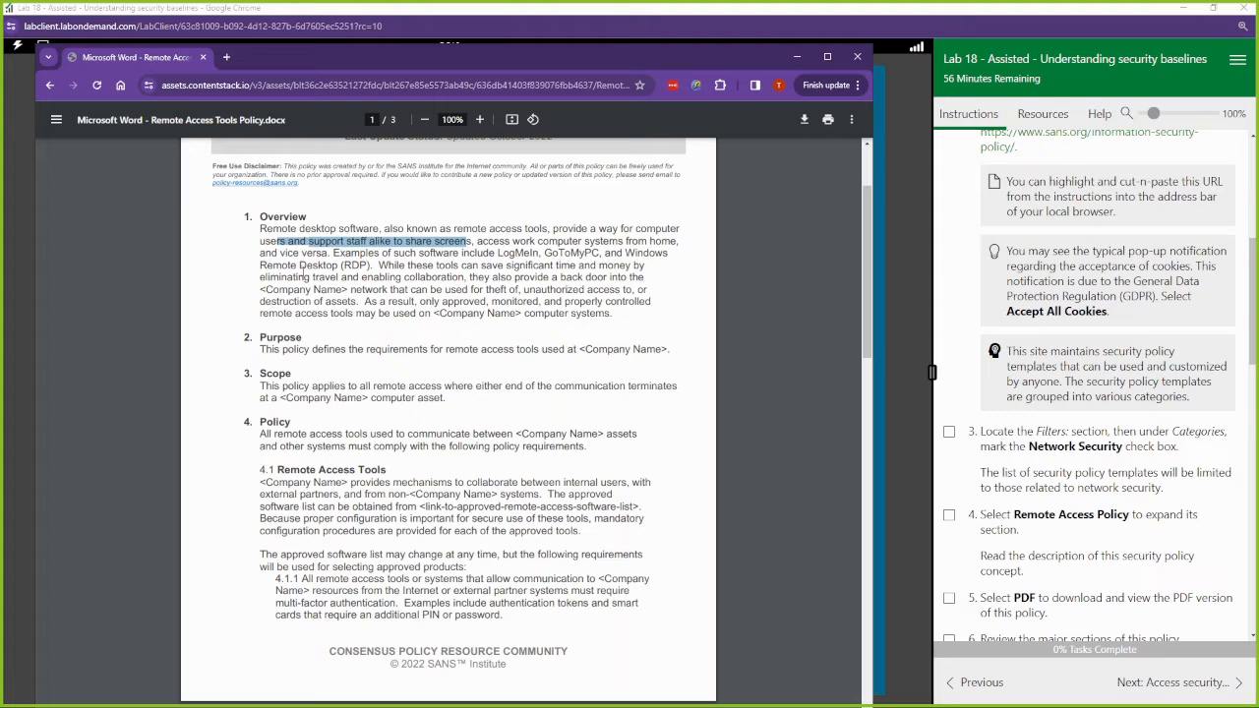
scroll(313, 280, down, 3)
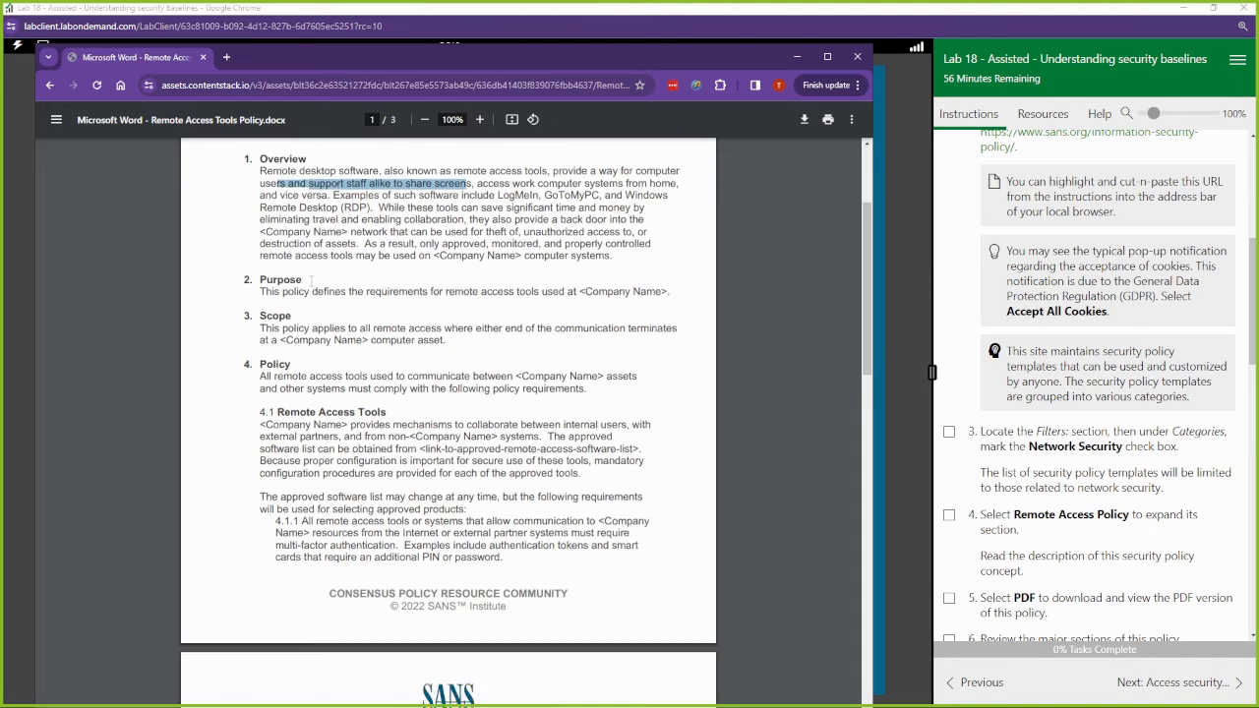
scroll(313, 280, down, 3)
drag(262, 291, 580, 400)
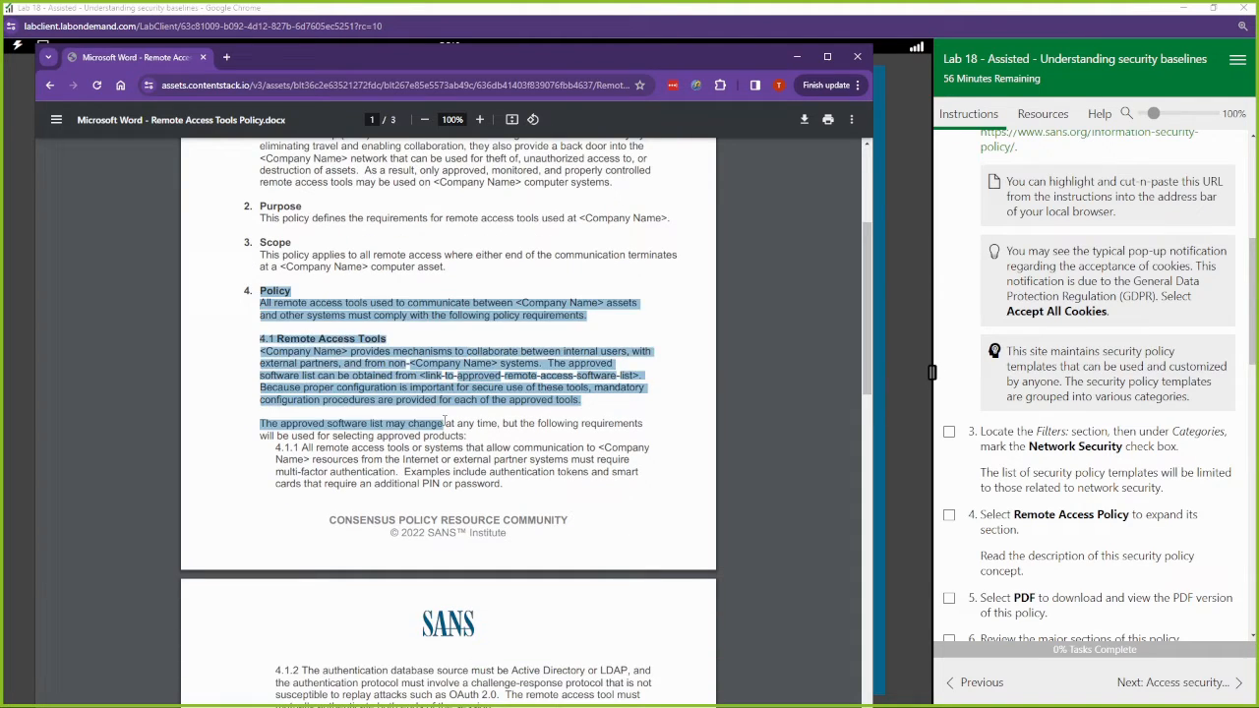
click(445, 420)
drag(278, 339, 447, 451)
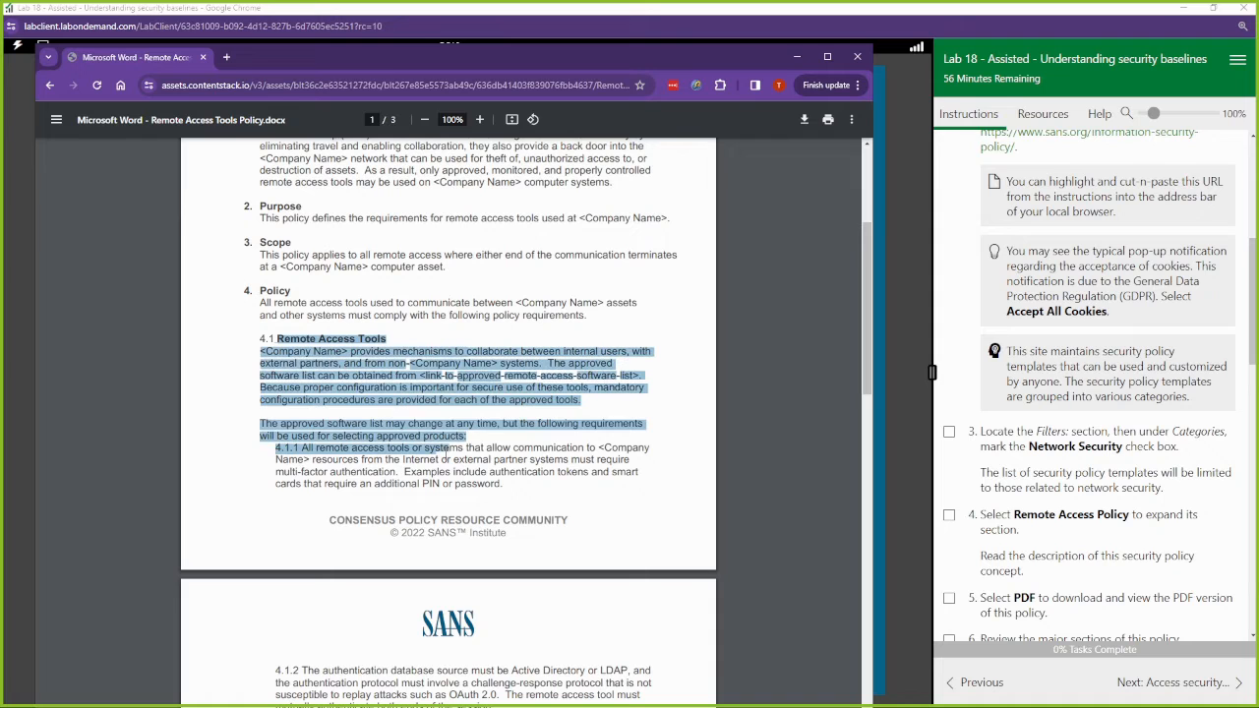
click(445, 453)
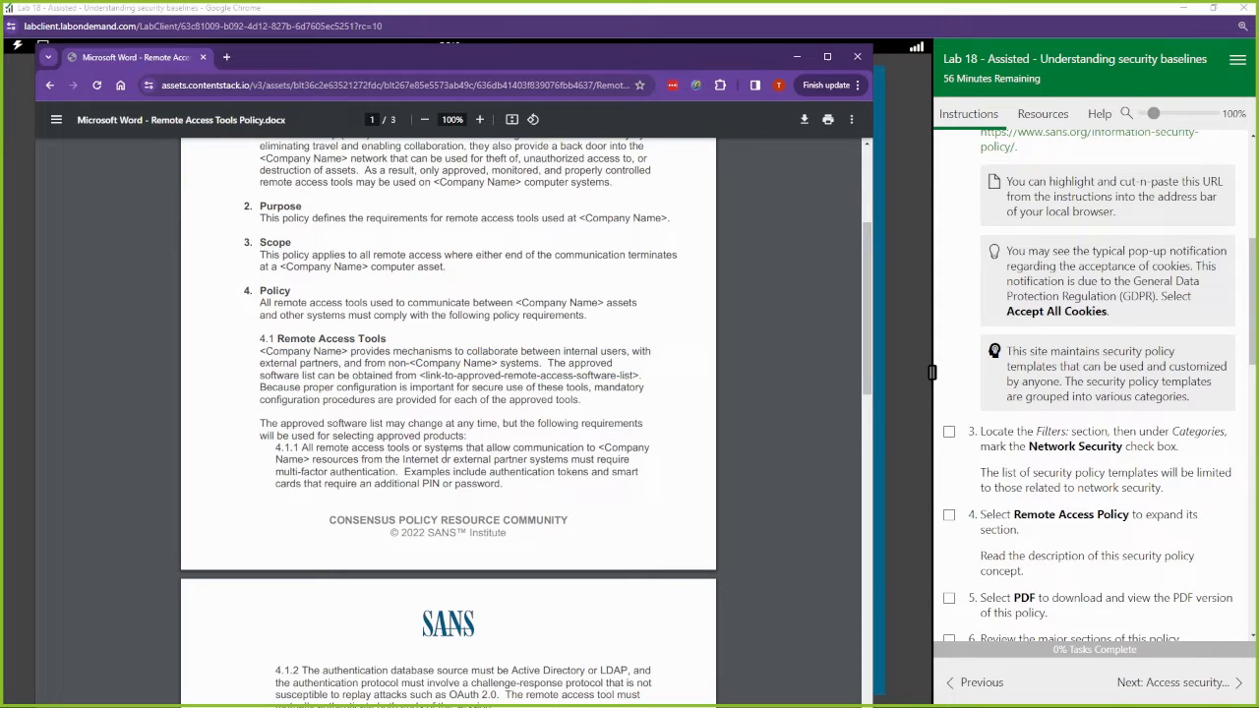
scroll(446, 453, down, 3)
scroll(394, 423, down, 2)
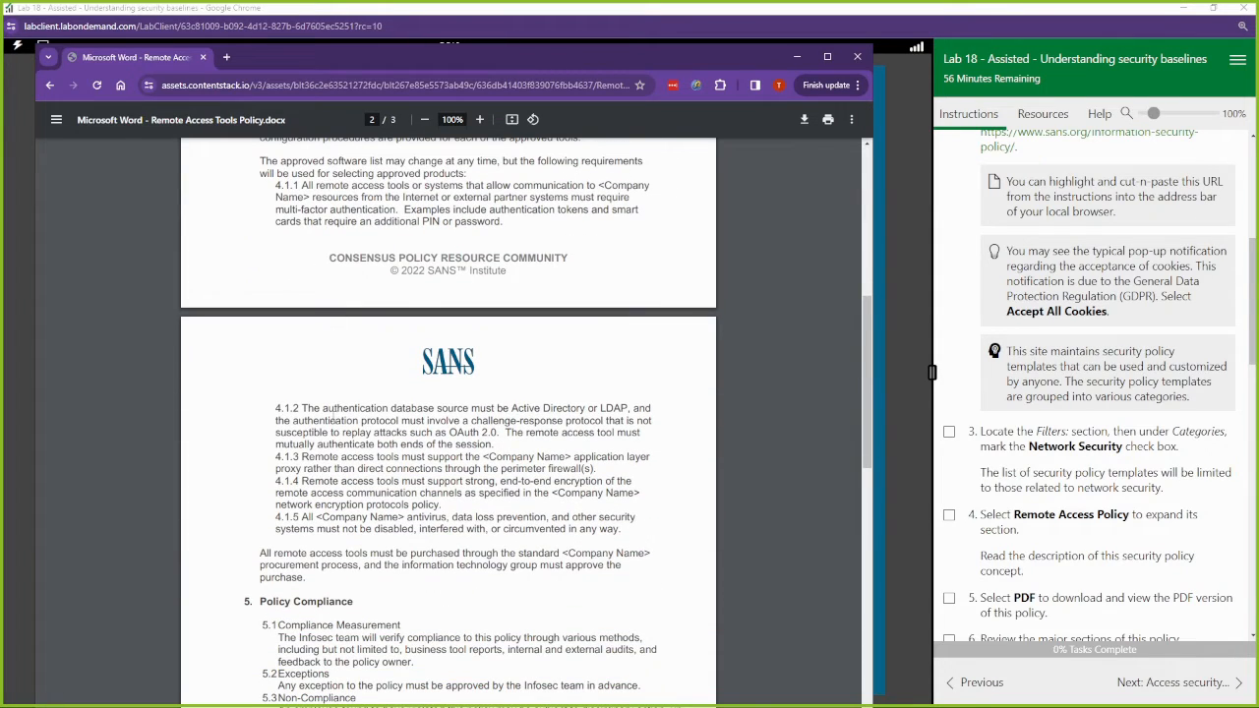
scroll(339, 461, down, 3)
scroll(339, 460, down, 2)
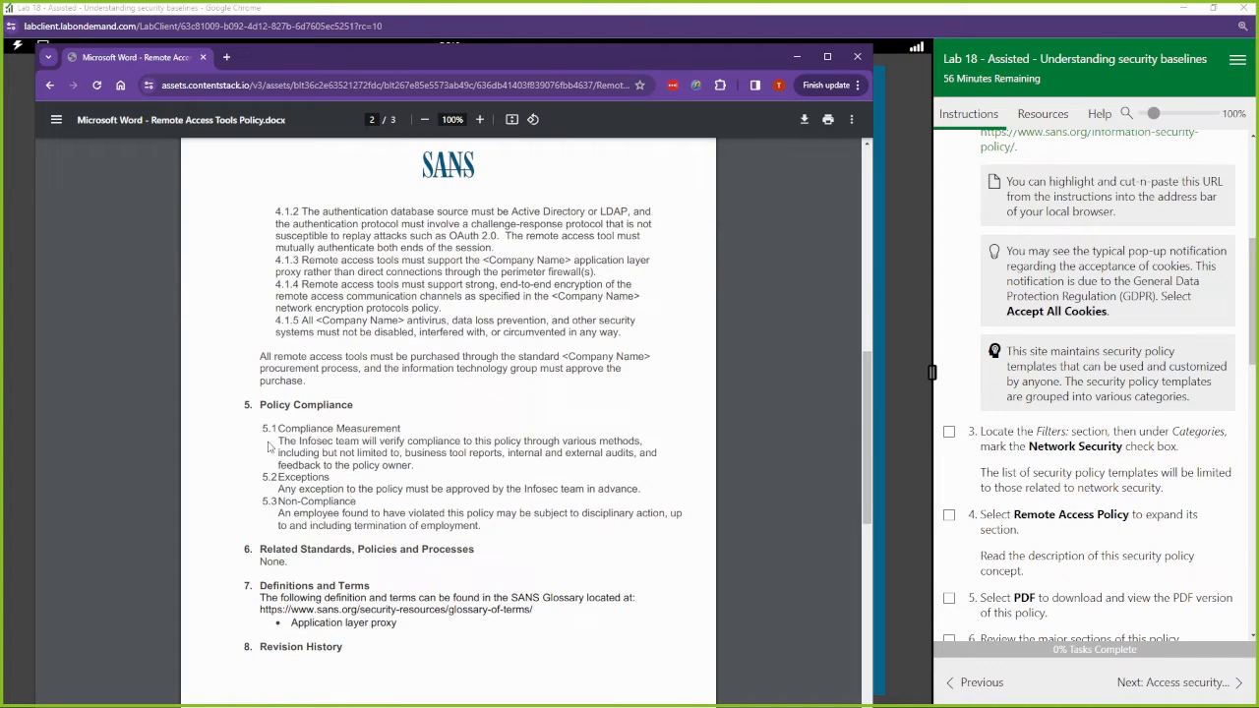
mouse_move(263, 429)
mouse_down()
mouse_move(345, 442)
mouse_move(469, 513)
mouse_up()
click(469, 513)
drag(279, 502, 669, 514)
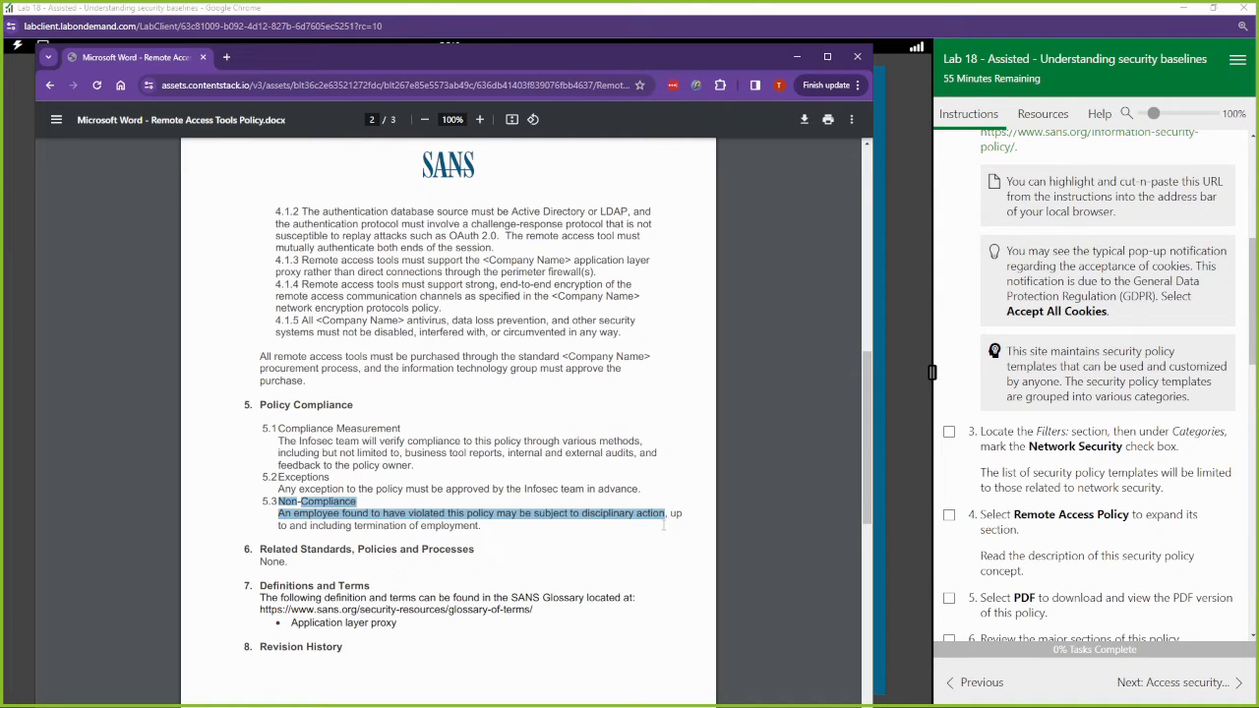
click(589, 540)
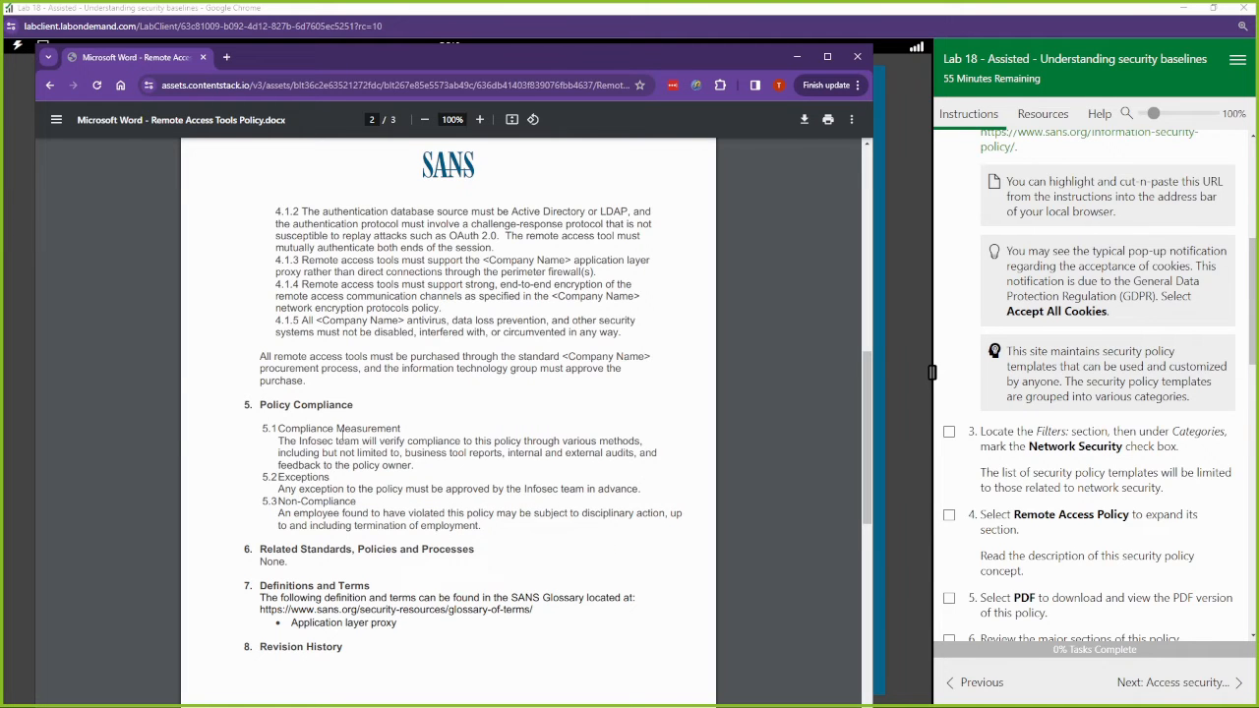
scroll(374, 442, down, 3)
scroll(373, 443, up, 1)
scroll(373, 443, down, 4)
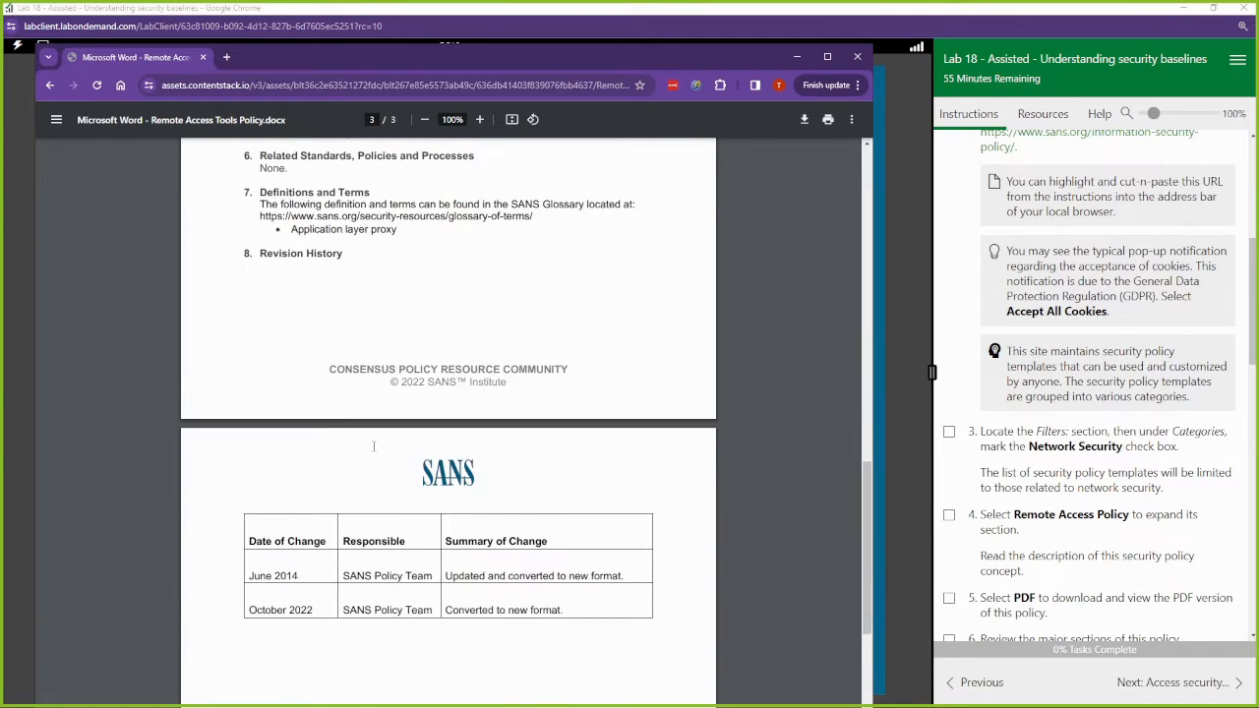
scroll(374, 442, up, 3)
scroll(374, 444, up, 3)
scroll(374, 445, up, 3)
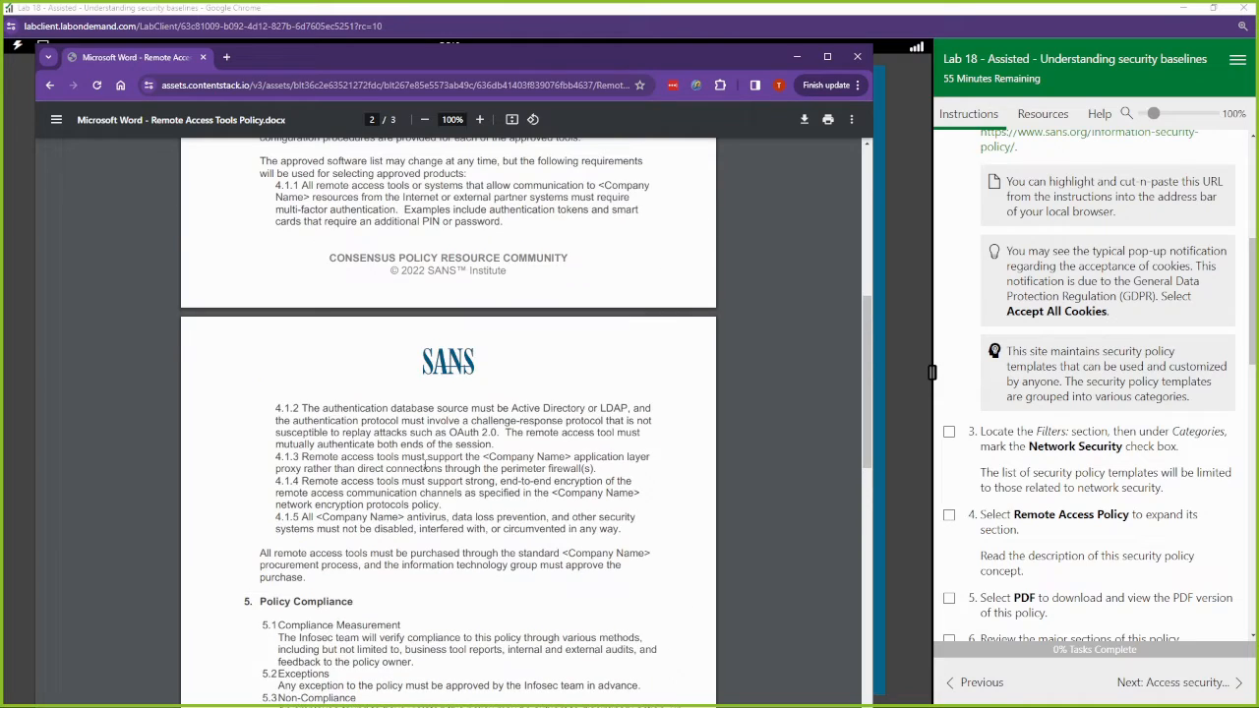
scroll(426, 465, up, 1)
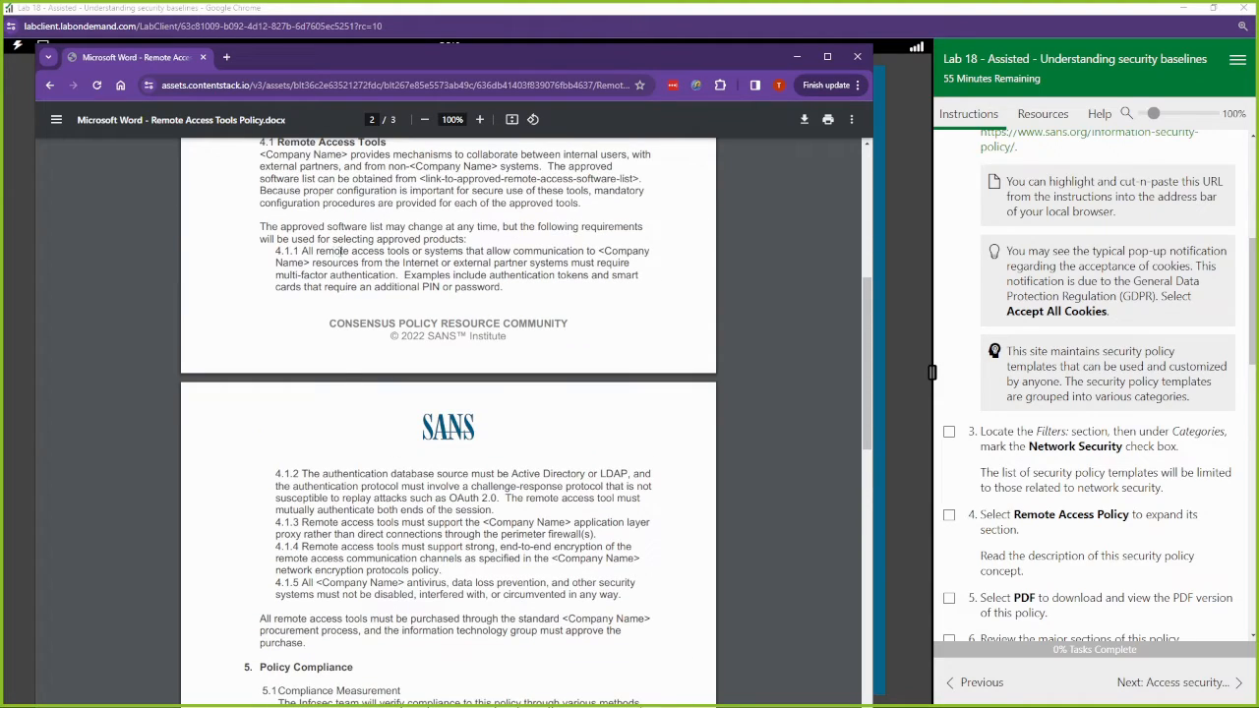
drag(335, 251, 535, 254)
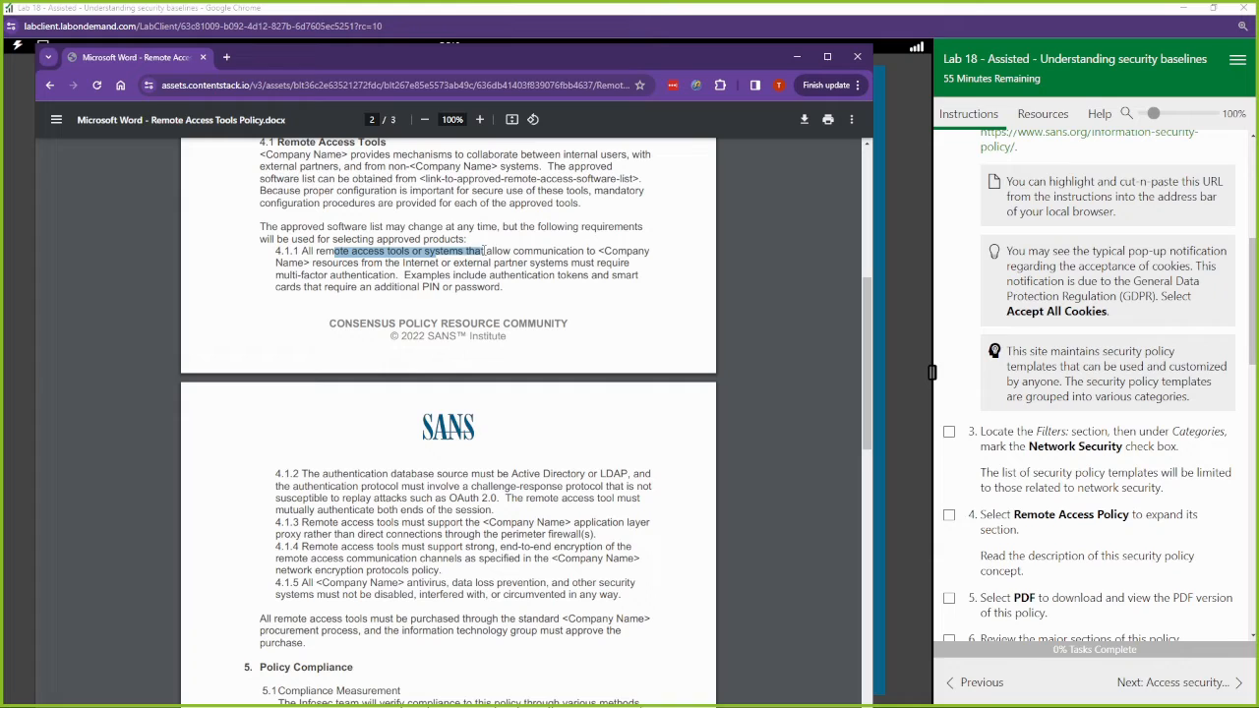
mouse_move(335, 264)
mouse_down()
mouse_move(526, 264)
mouse_move(393, 275)
mouse_up()
click(389, 273)
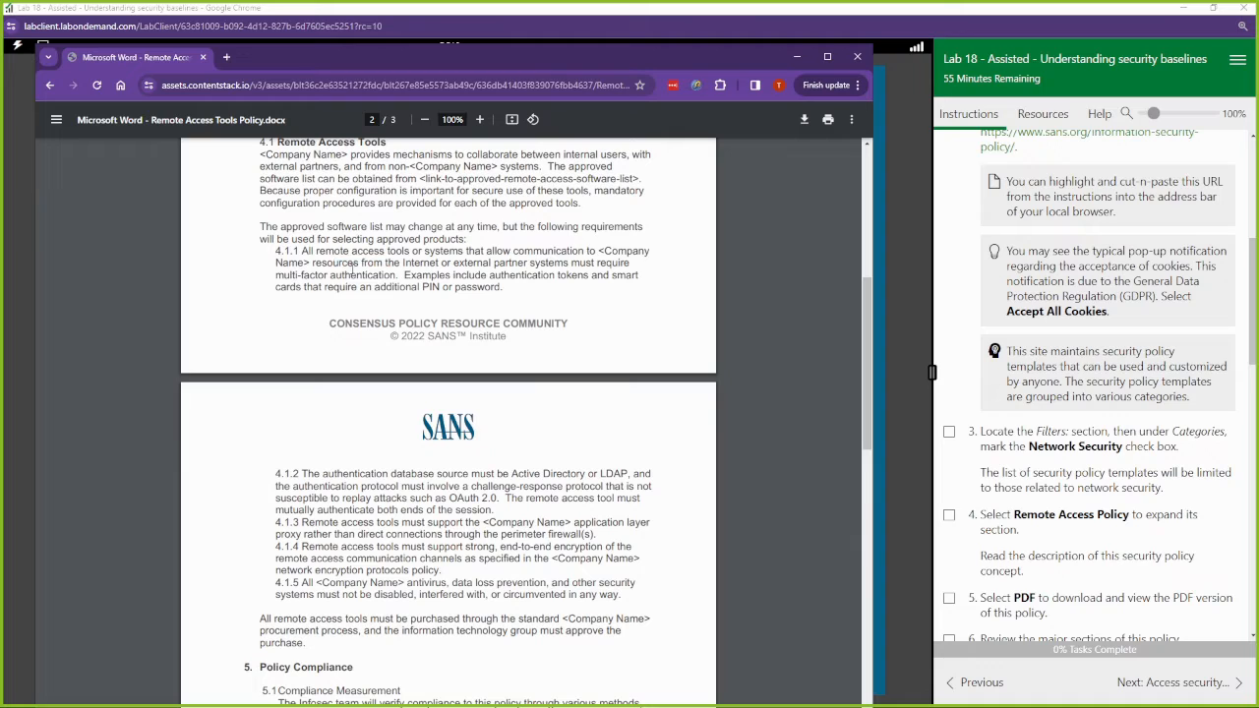
drag(301, 250, 514, 288)
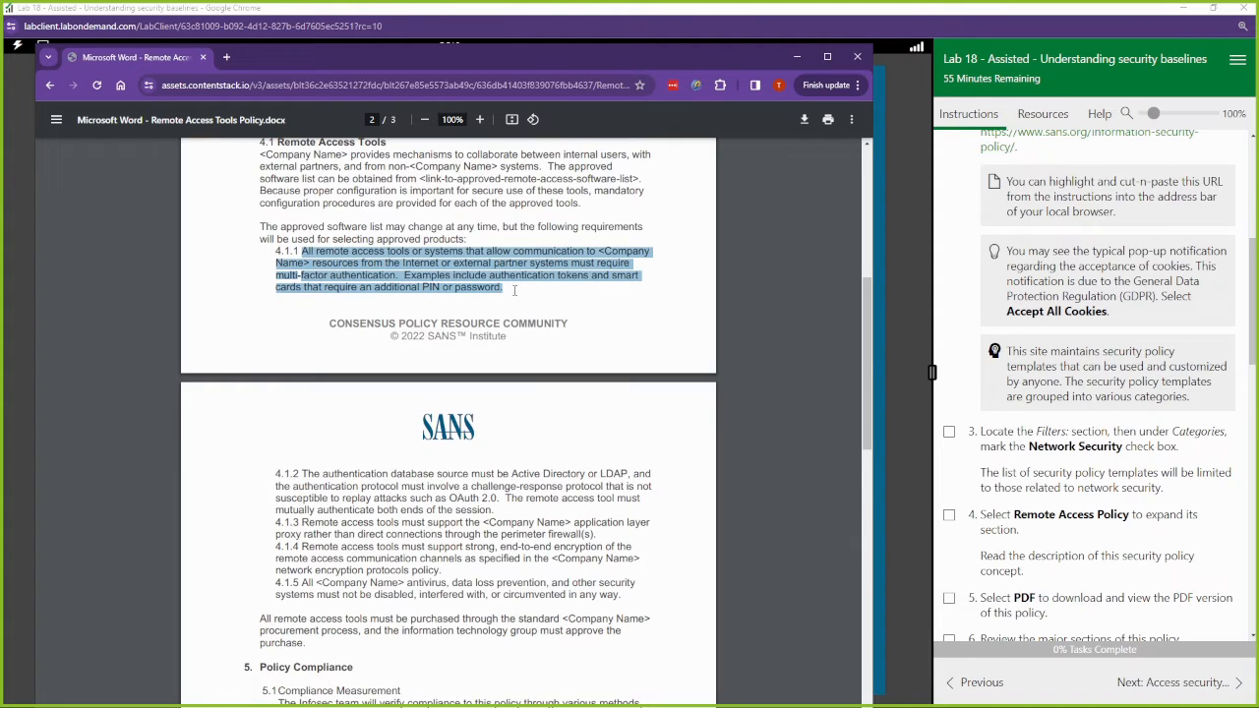
click(429, 276)
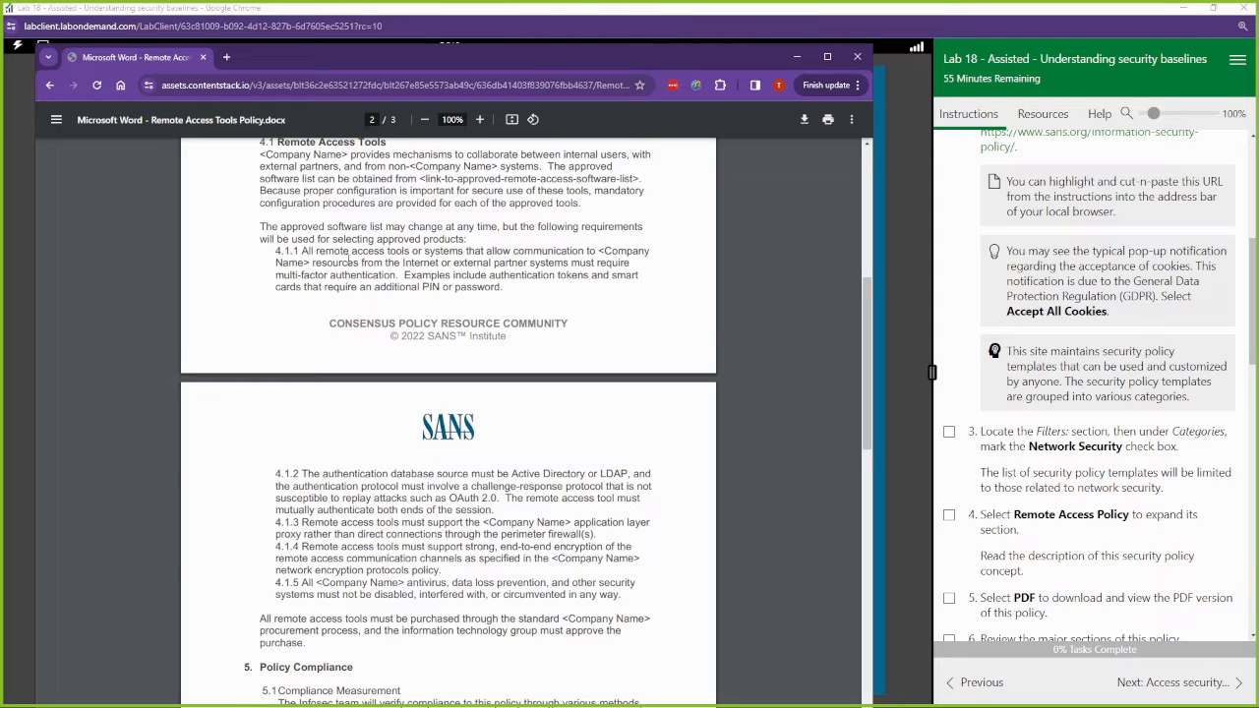
scroll(394, 295, up, 5)
scroll(413, 315, up, 5)
scroll(429, 328, up, 3)
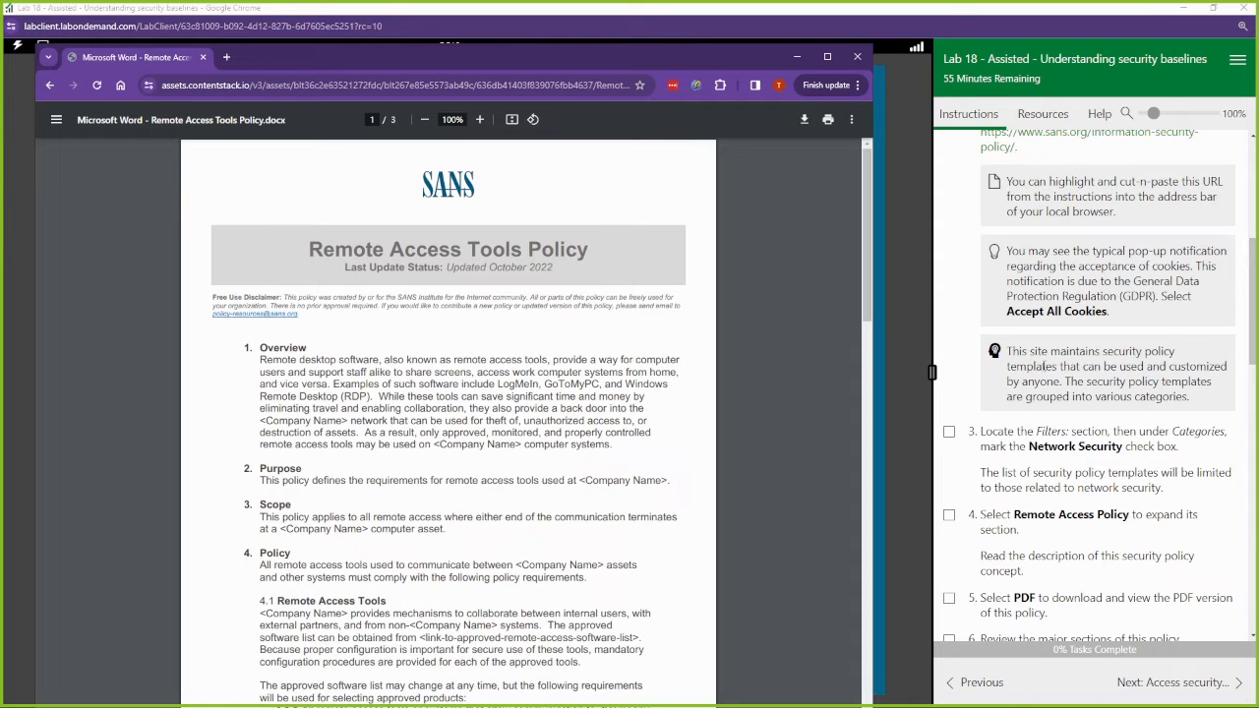
scroll(1103, 428, down, 3)
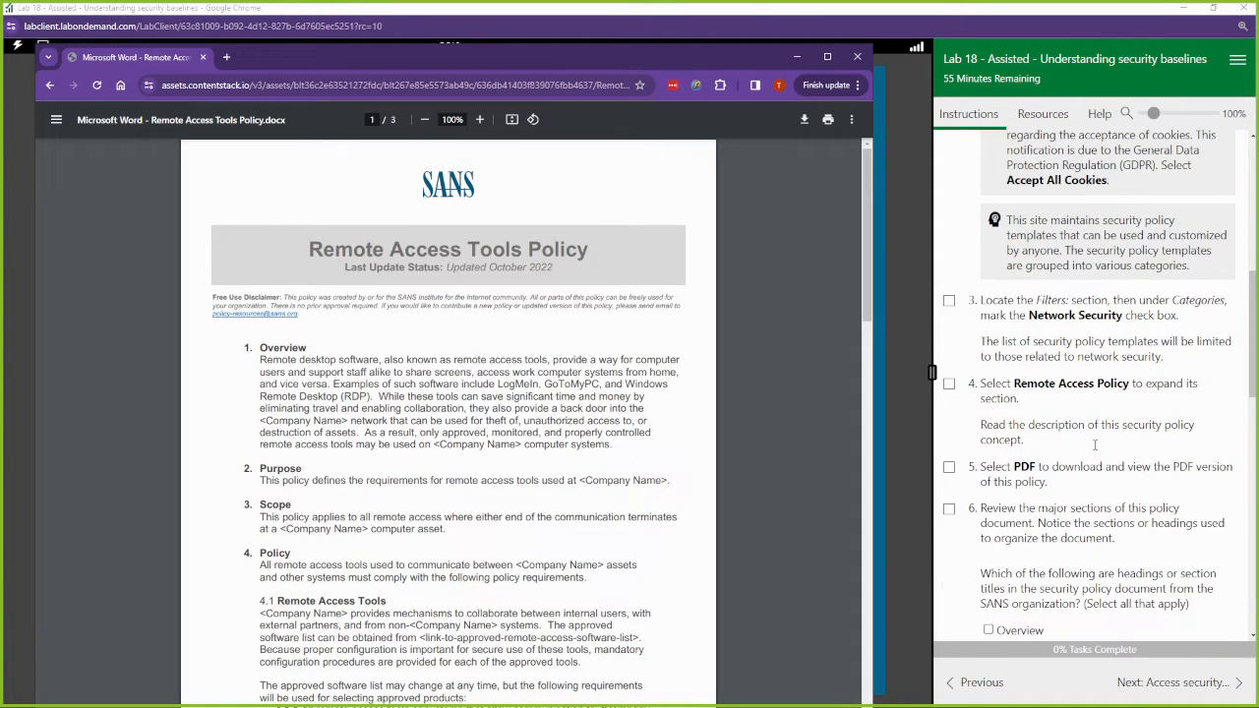
scroll(1094, 445, down, 2)
scroll(998, 422, down, 2)
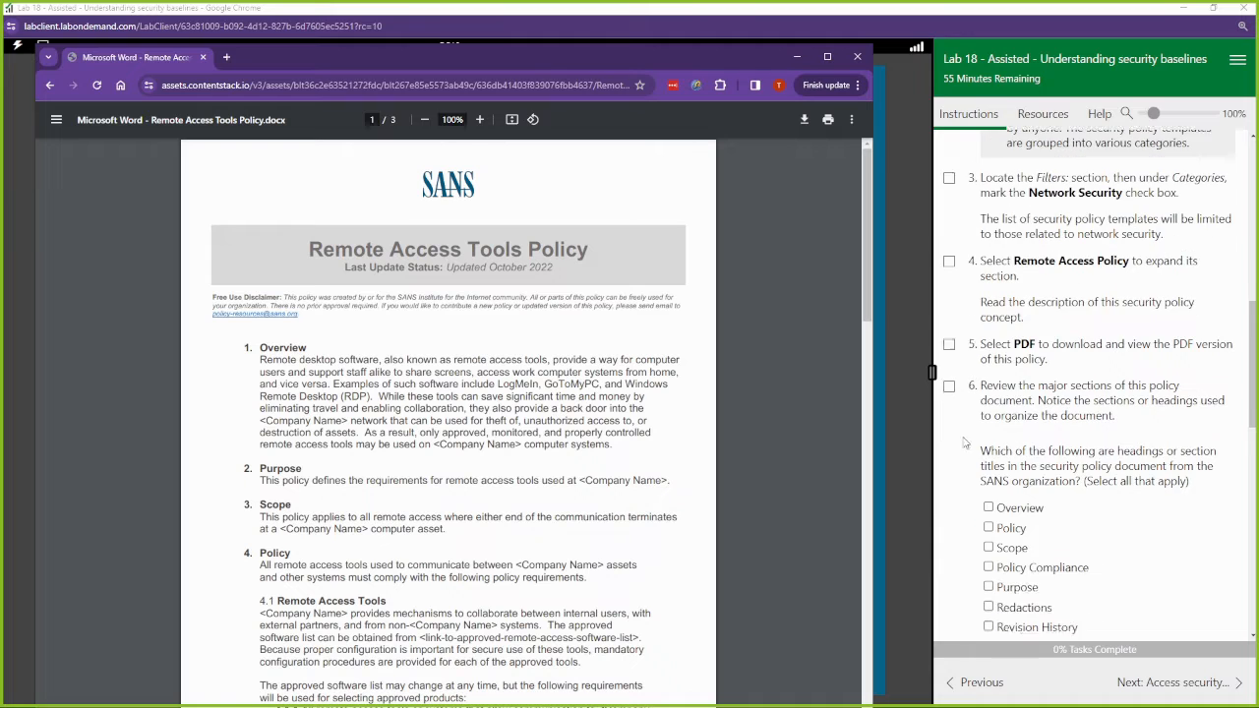
scroll(1006, 423, down, 3)
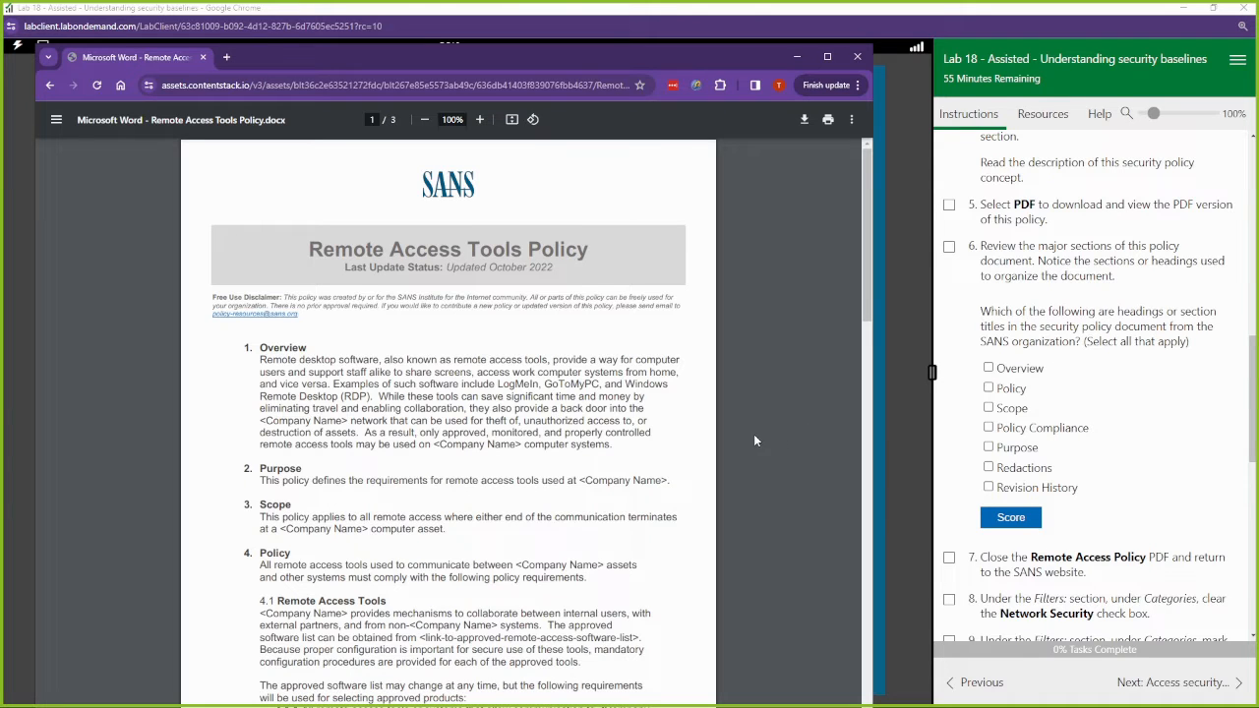
scroll(753, 434, down, 1)
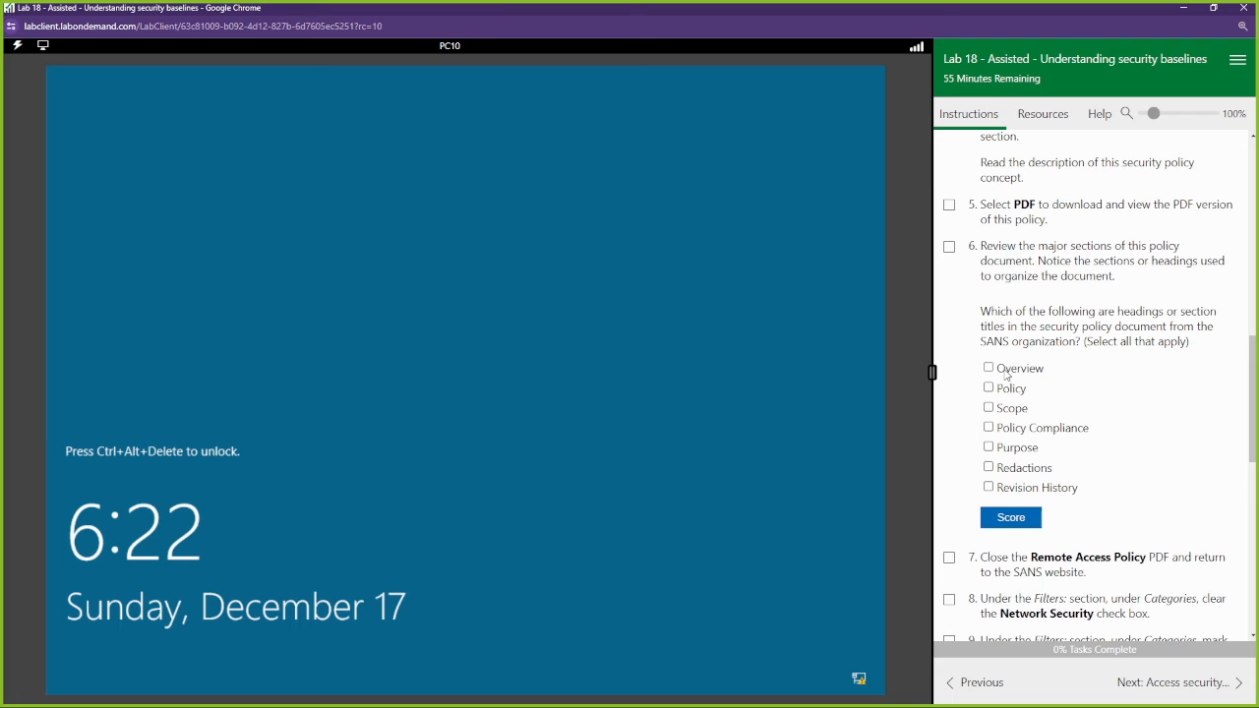
Tick Overview, Purpose, Scope, Policy, Policy Compliance and Revision History as section headings, leaving Redactions unchecked
click(988, 368)
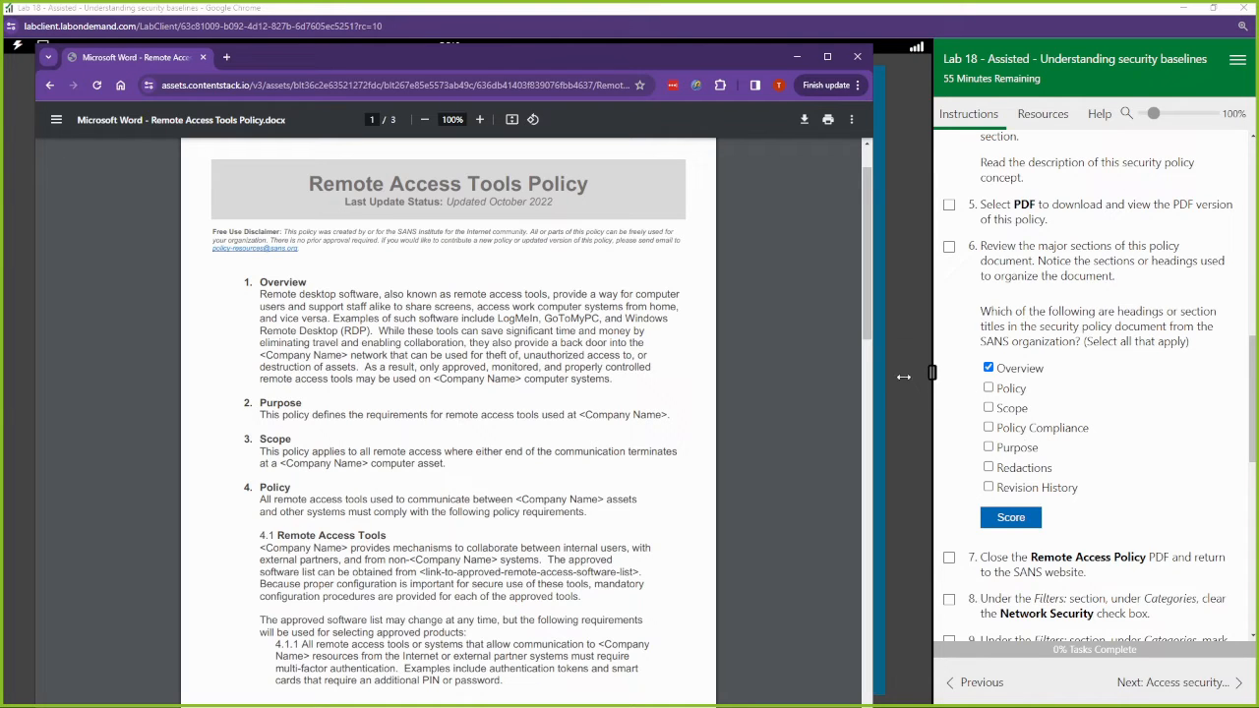
drag(564, 56, 91, 49)
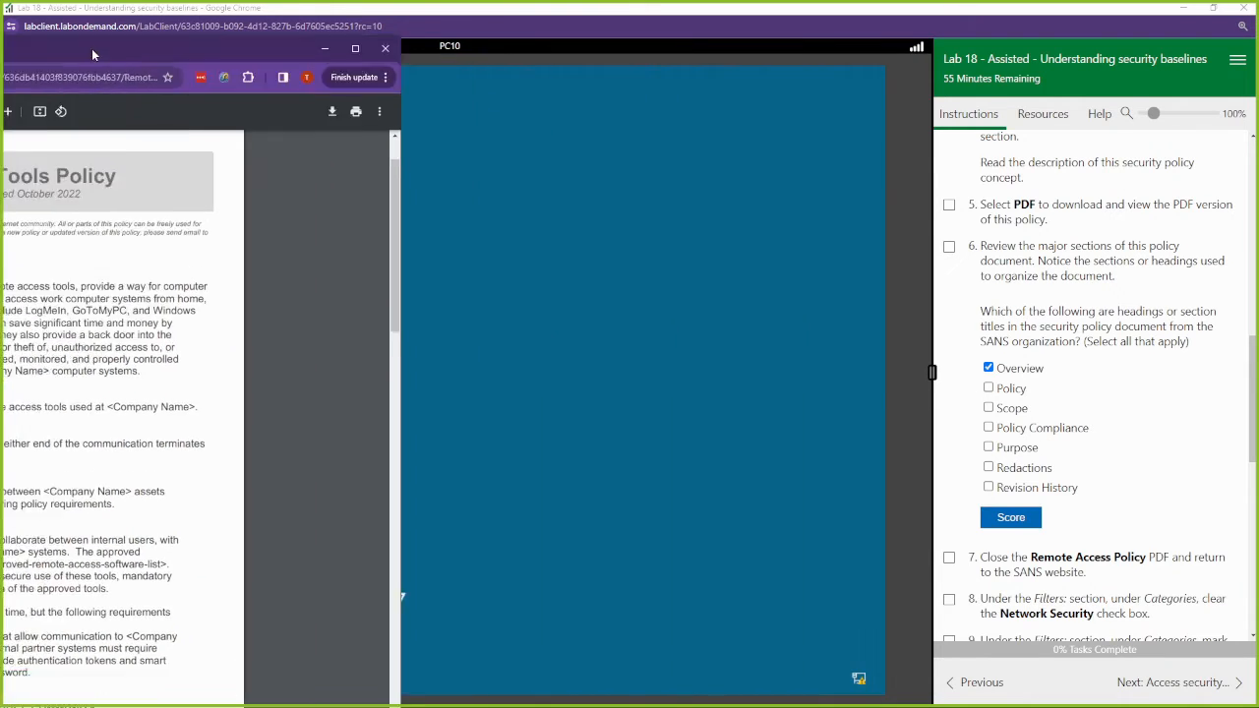
click(988, 446)
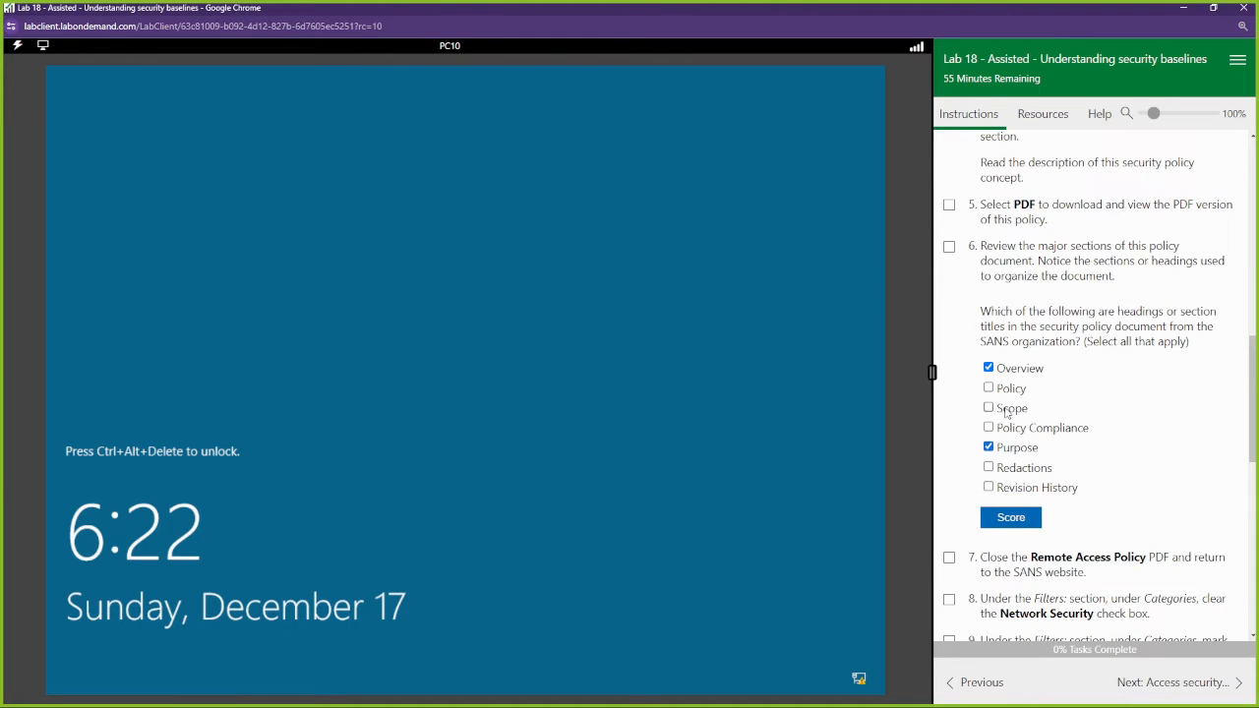
click(1007, 409)
click(993, 388)
click(1032, 427)
click(988, 487)
drag(98, 125, 657, 59)
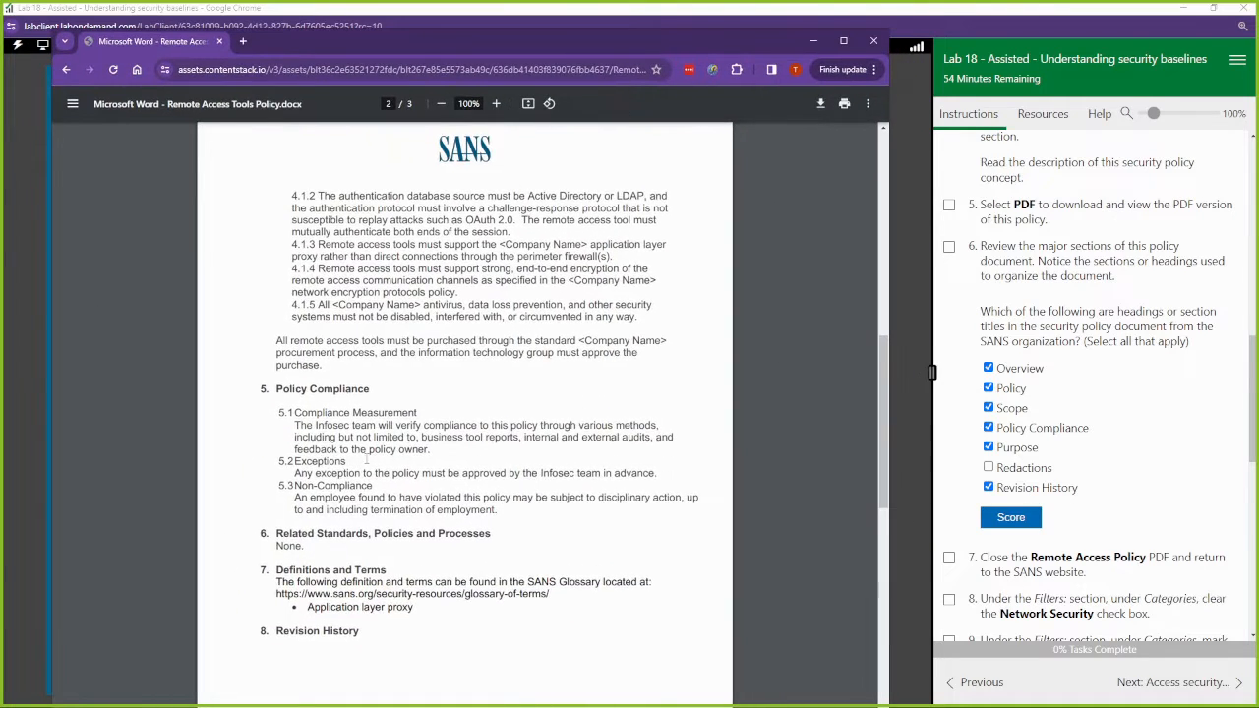
scroll(319, 400, up, 1)
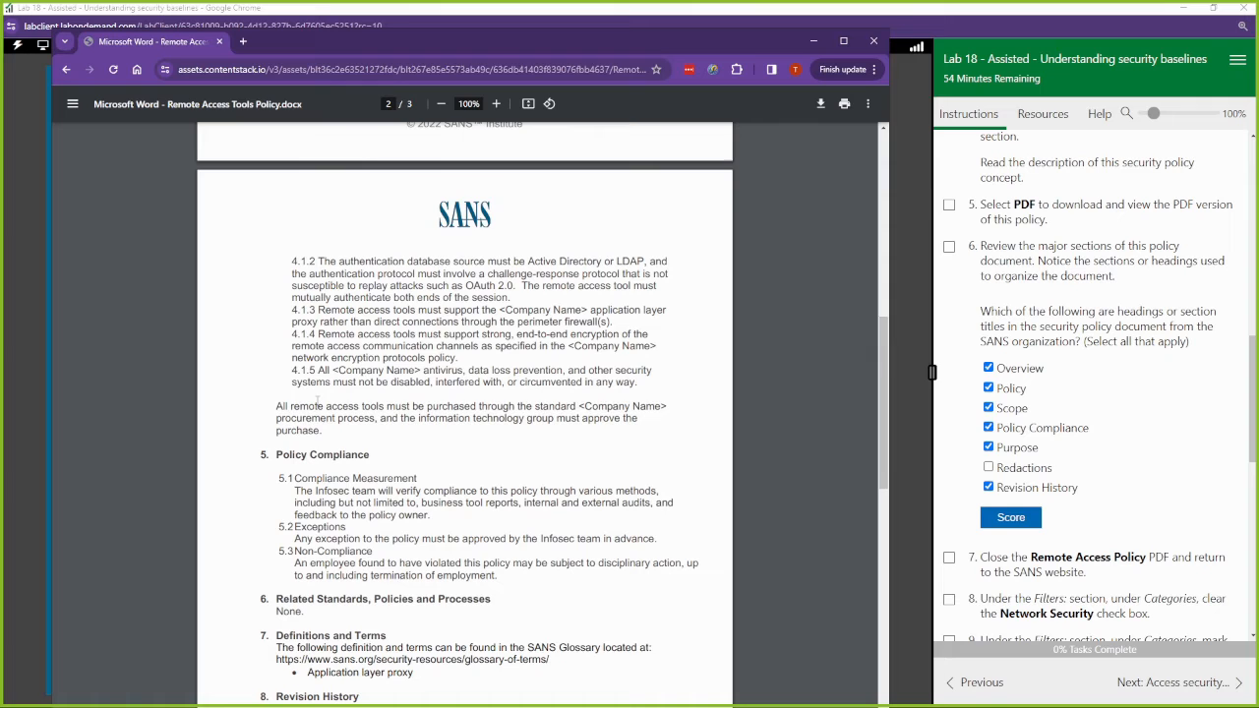
scroll(318, 467, up, 3)
scroll(319, 467, up, 3)
scroll(319, 468, up, 2)
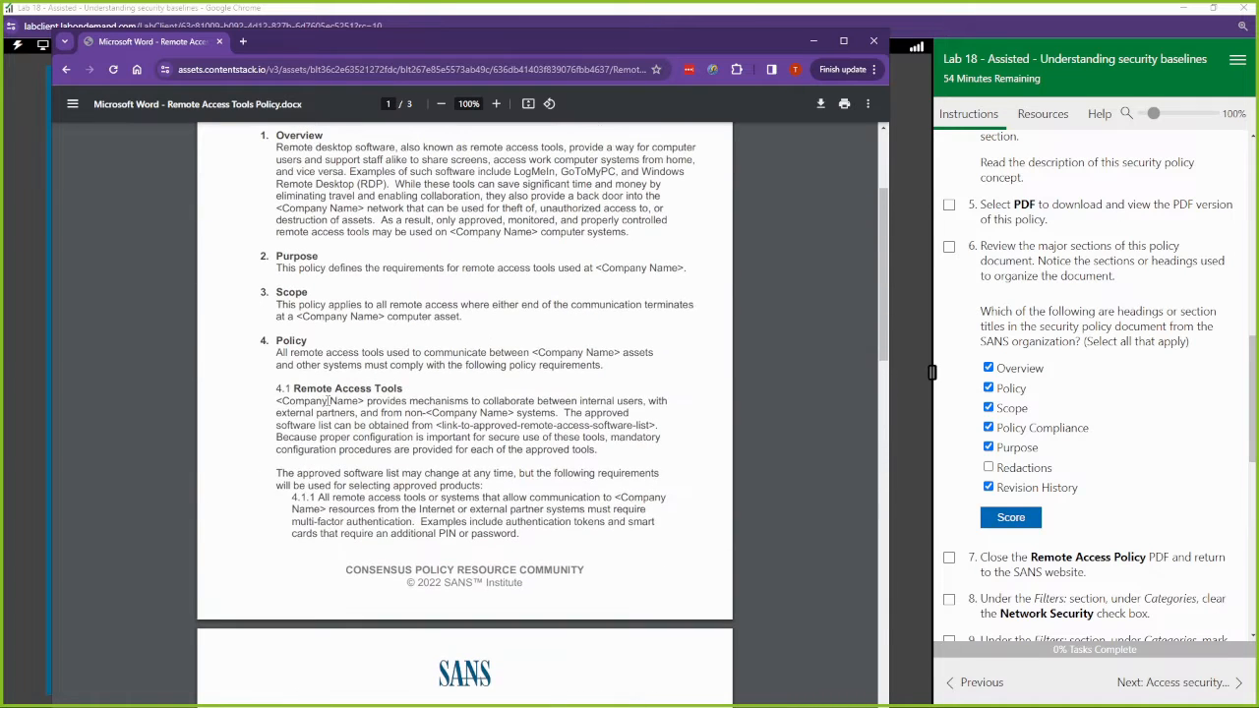
scroll(295, 295, up, 2)
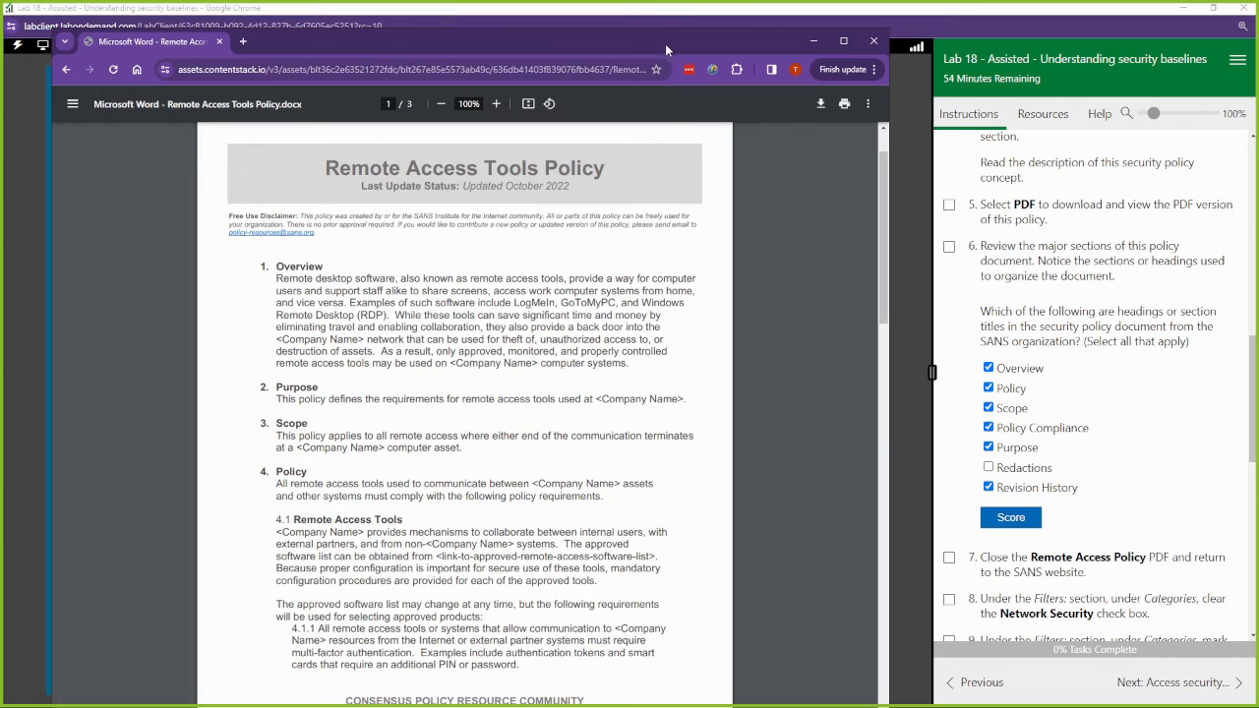
drag(665, 43, 606, 57)
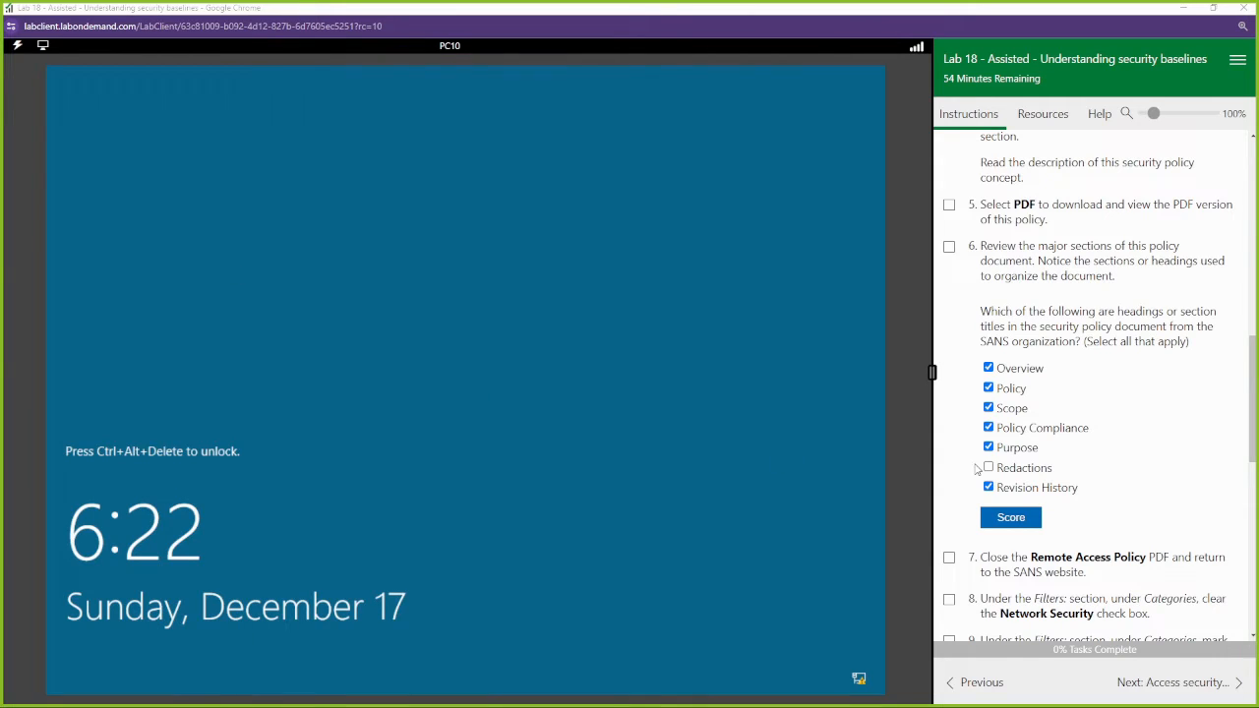
Score the headings answer, switch the SANS filter from Network to Server Security and expand Server Security Policy
click(1010, 517)
scroll(1033, 503, down, 1)
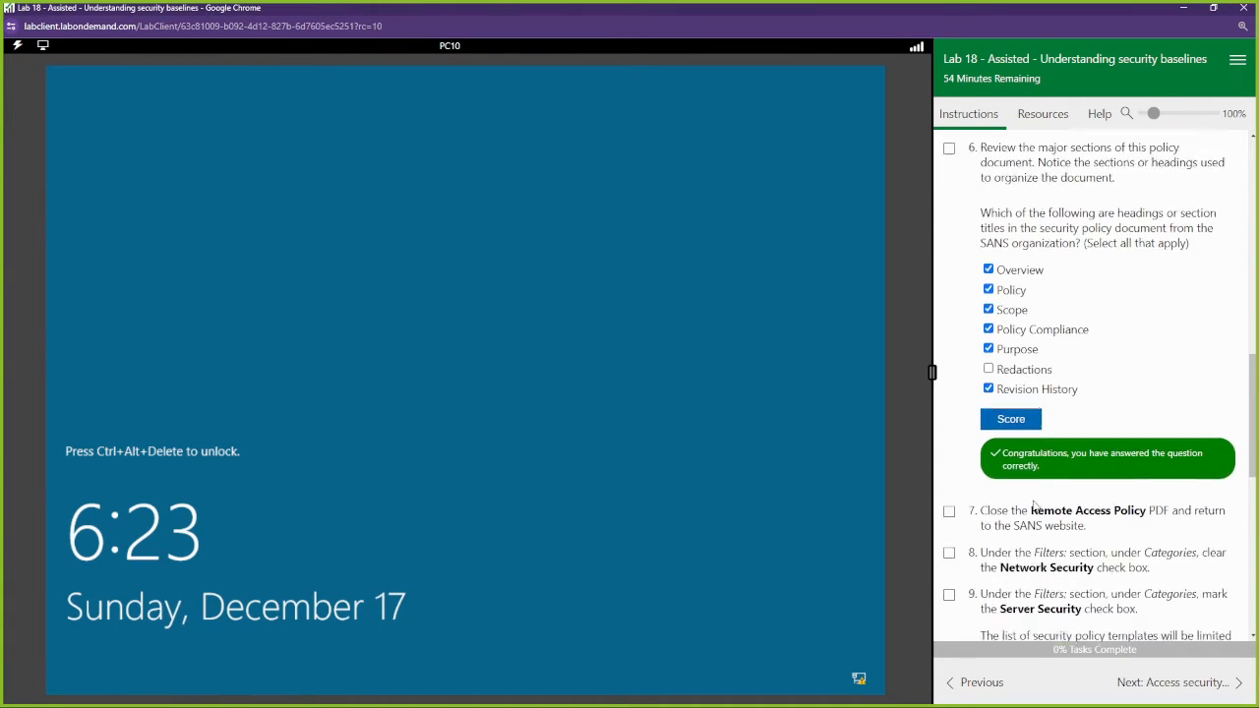
scroll(1033, 503, down, 1)
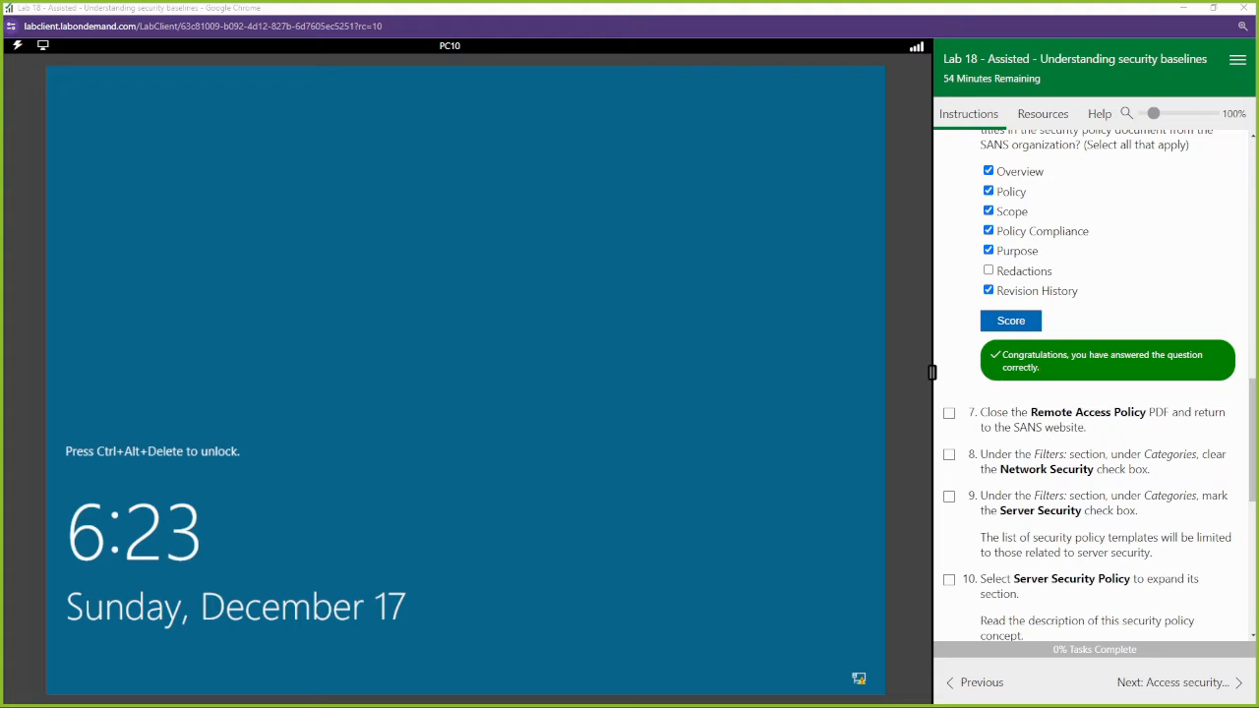
drag(59, 45, 614, 52)
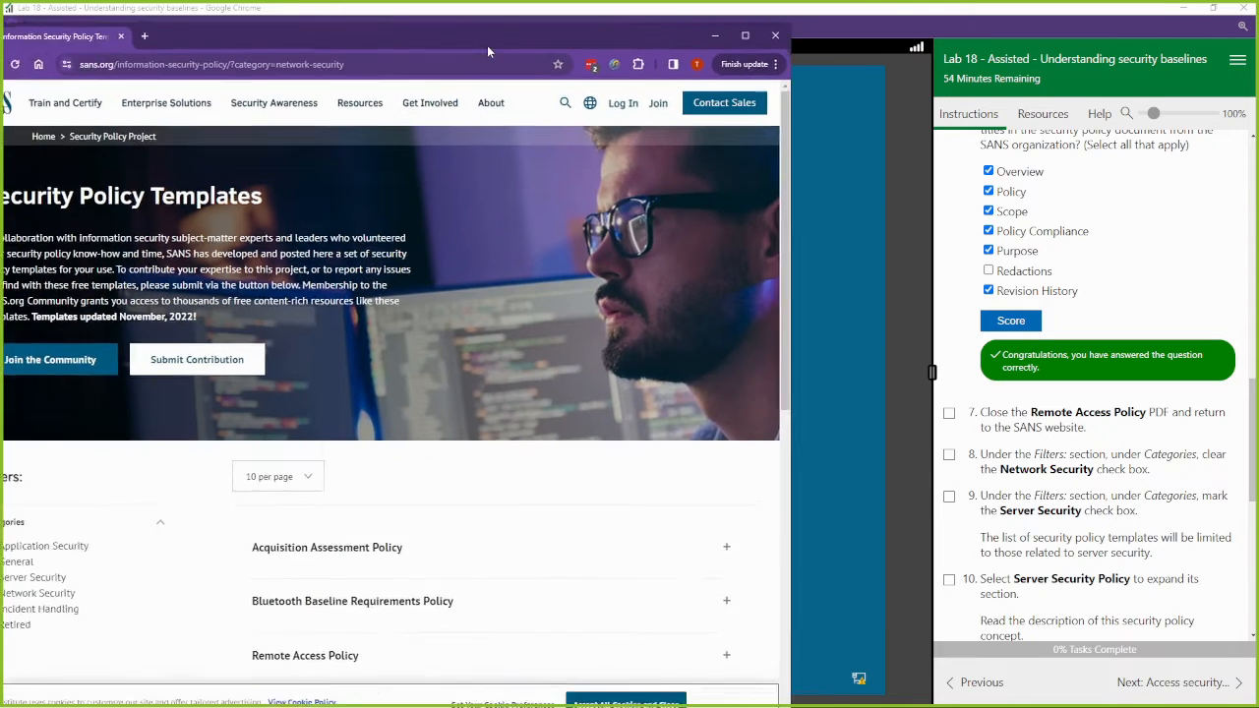
scroll(591, 420, down, 3)
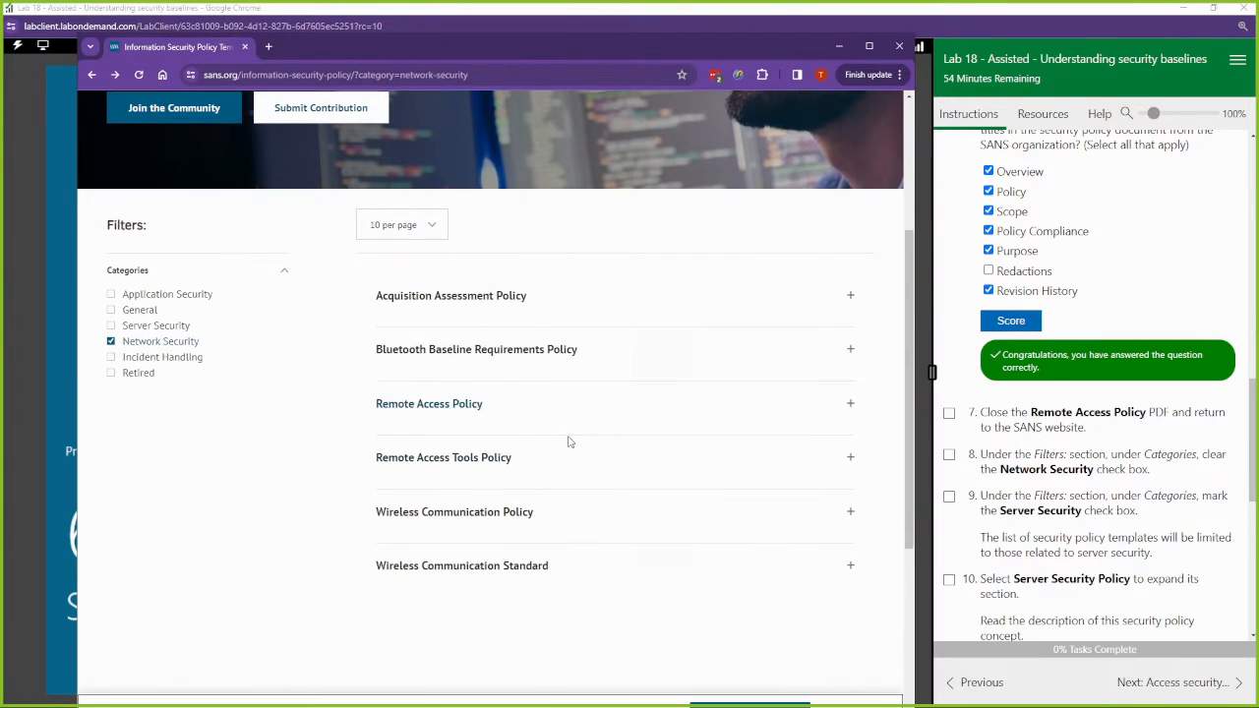
click(125, 332)
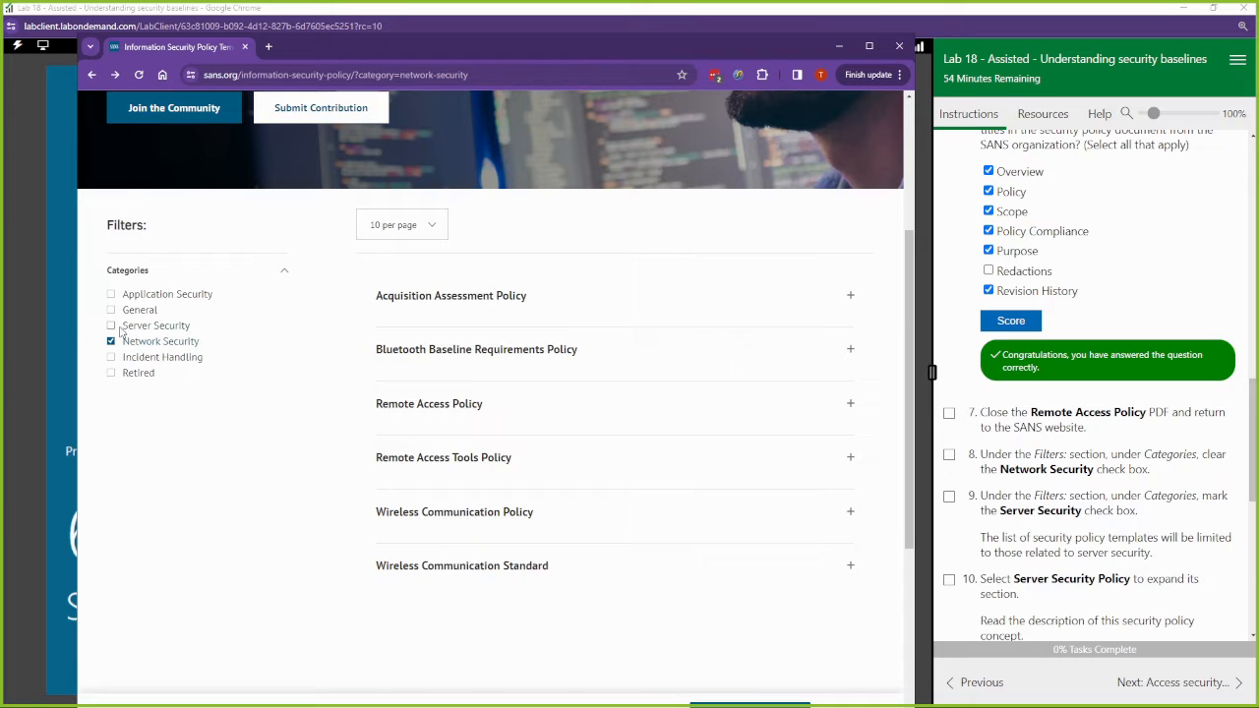
click(111, 342)
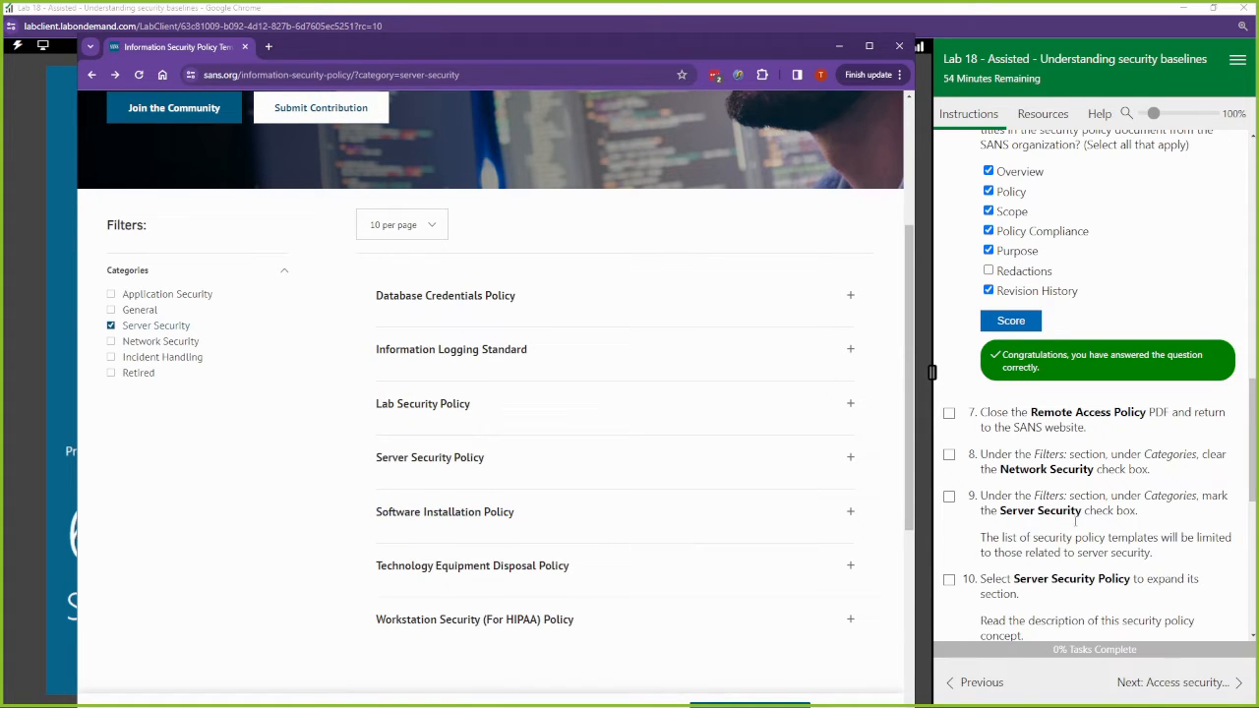
scroll(1078, 528, down, 2)
scroll(1079, 528, down, 1)
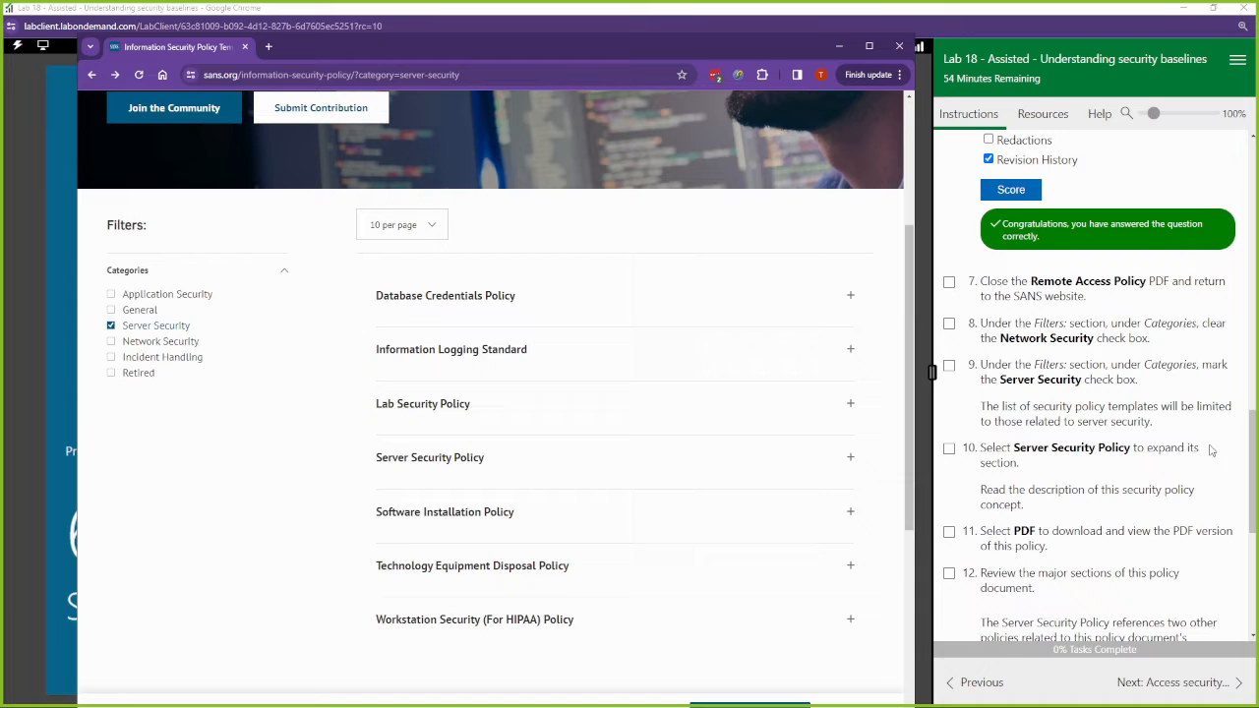
click(744, 462)
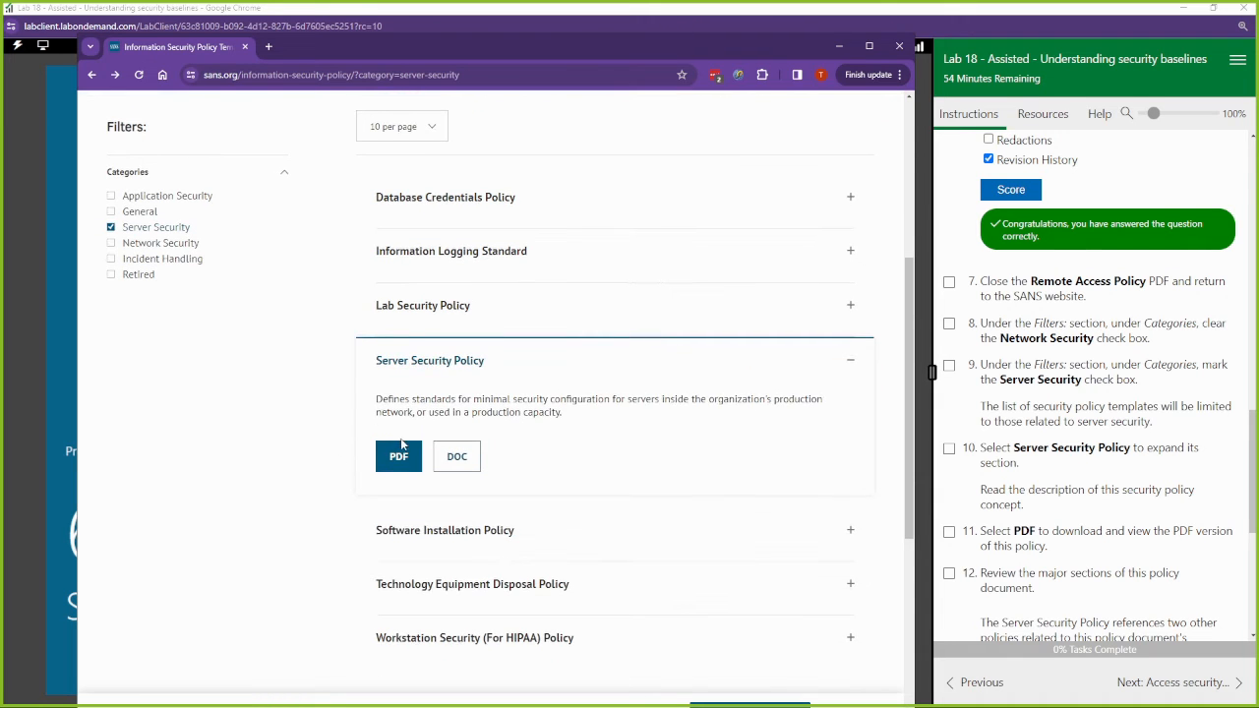
Read the Server Security Policy PDF through Policy Compliance, then move its window off the lab screen
click(398, 456)
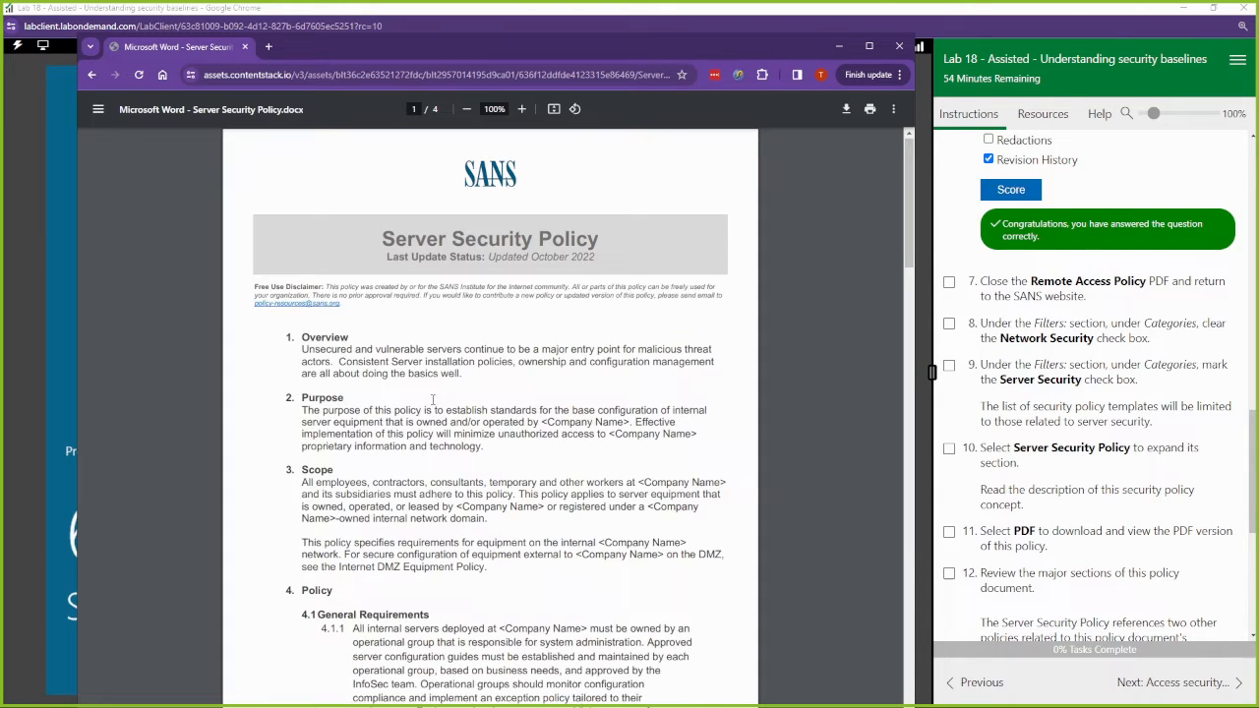
scroll(433, 390, down, 1)
drag(318, 272, 507, 497)
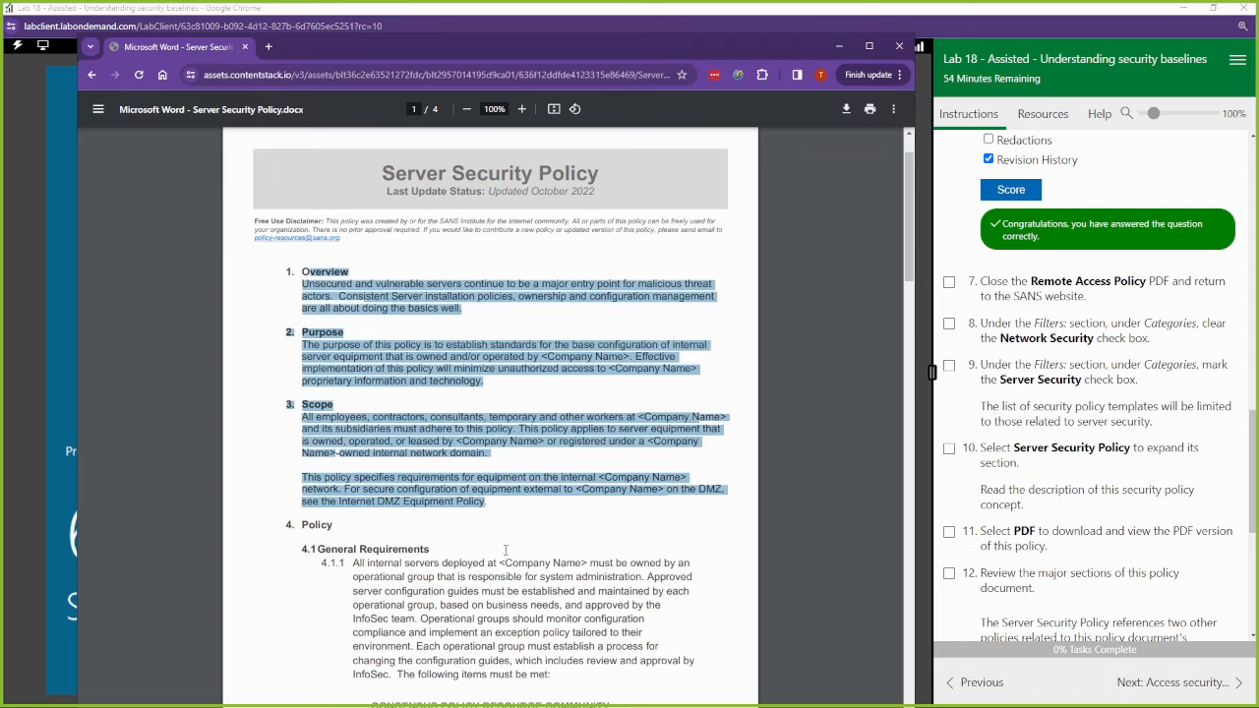
click(508, 551)
scroll(504, 541, down, 1)
scroll(504, 496, down, 2)
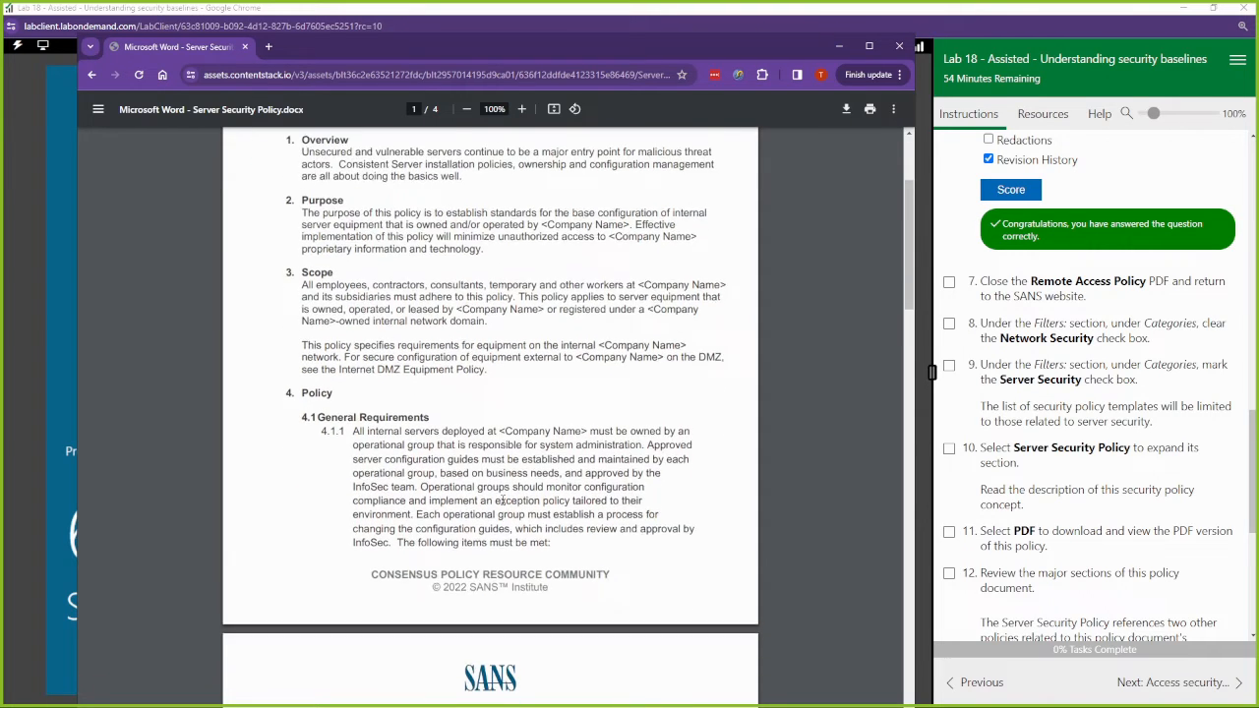
scroll(503, 496, down, 2)
scroll(503, 497, up, 5)
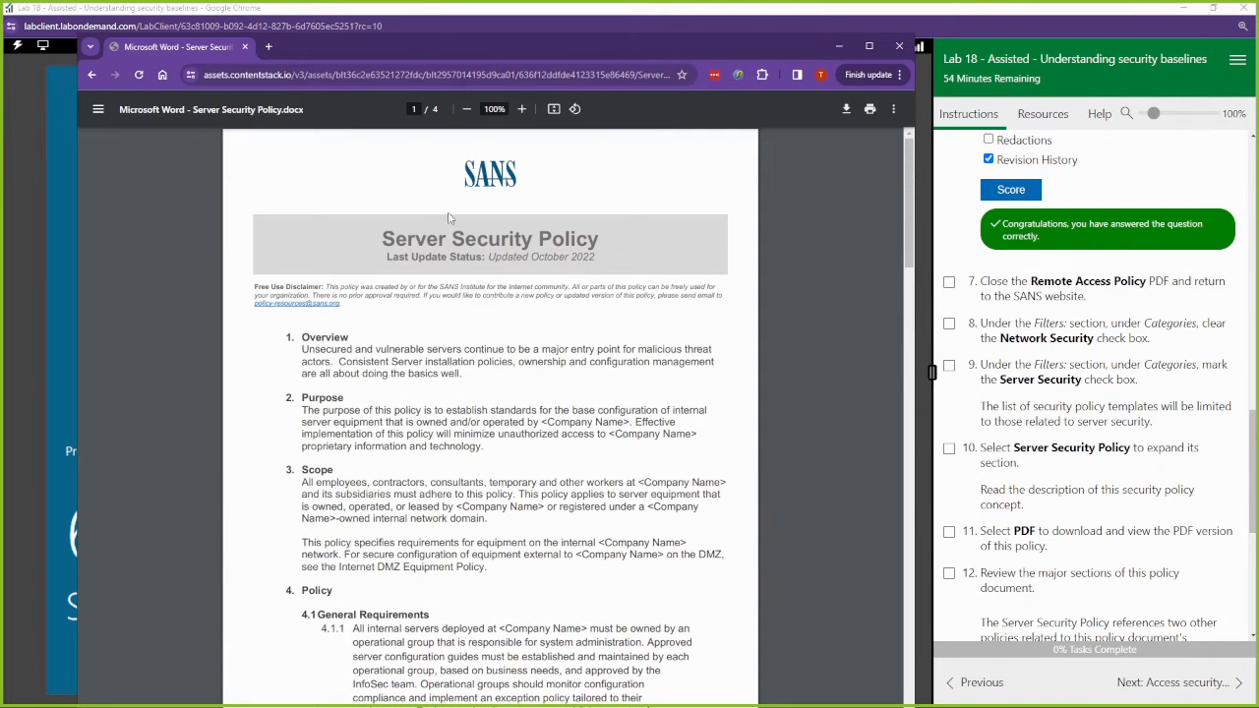
scroll(469, 503, down, 2)
scroll(469, 504, down, 3)
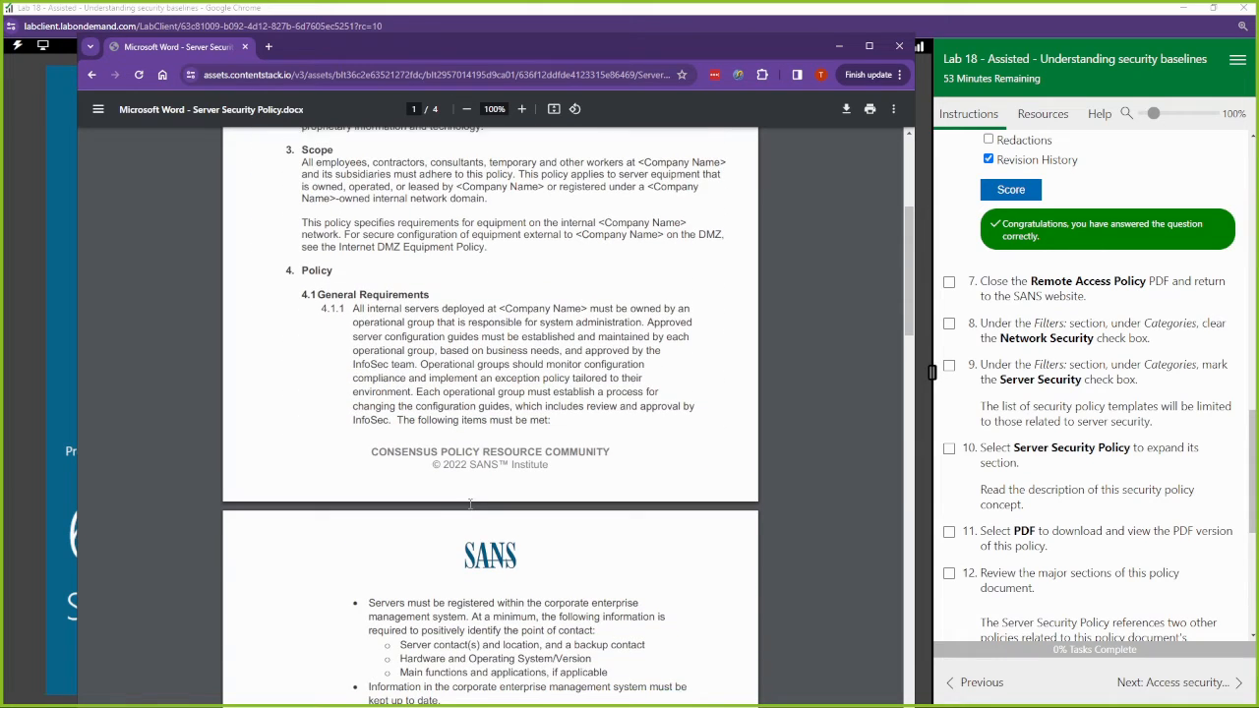
scroll(469, 503, down, 2)
scroll(469, 503, down, 2)
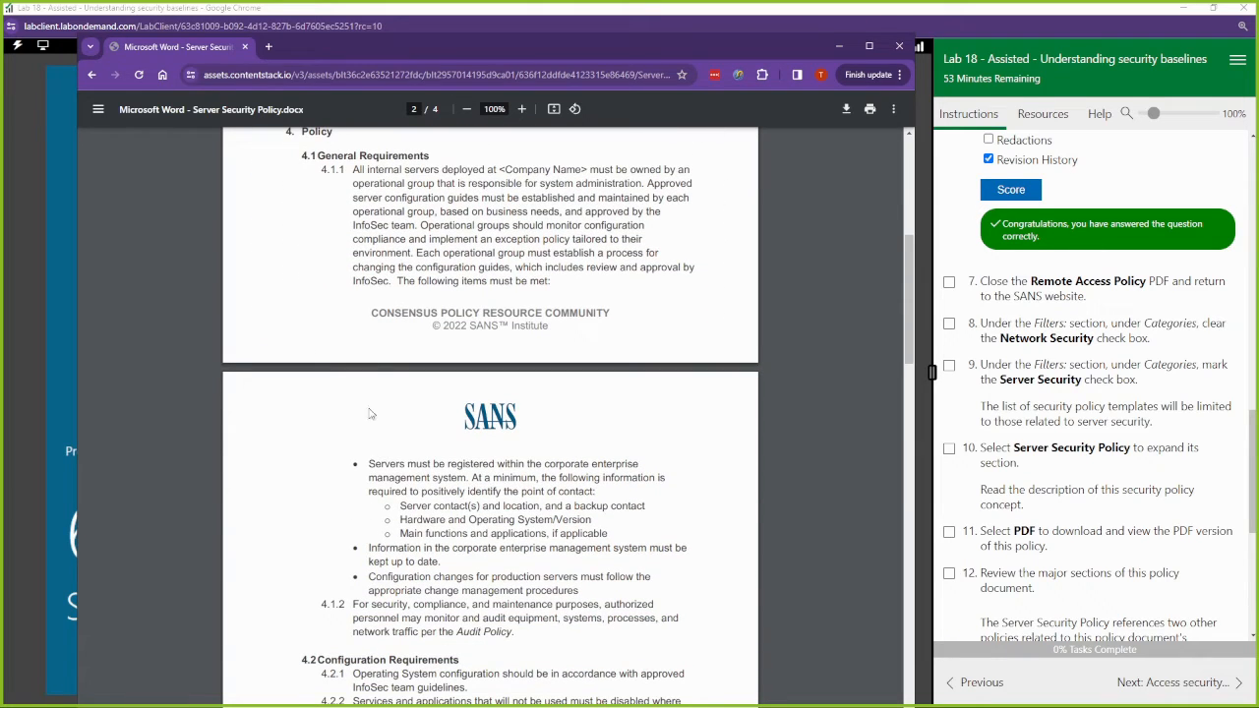
scroll(410, 342, down, 2)
scroll(410, 342, down, 3)
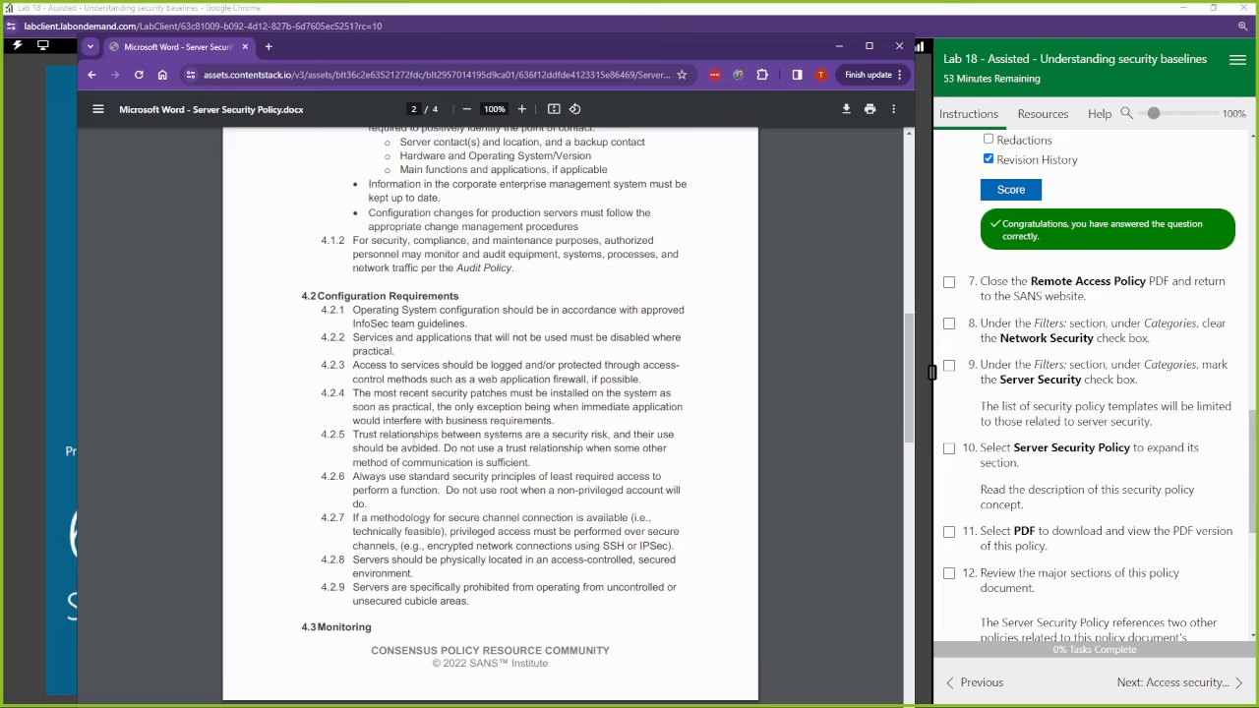
scroll(410, 342, down, 2)
scroll(415, 440, down, 3)
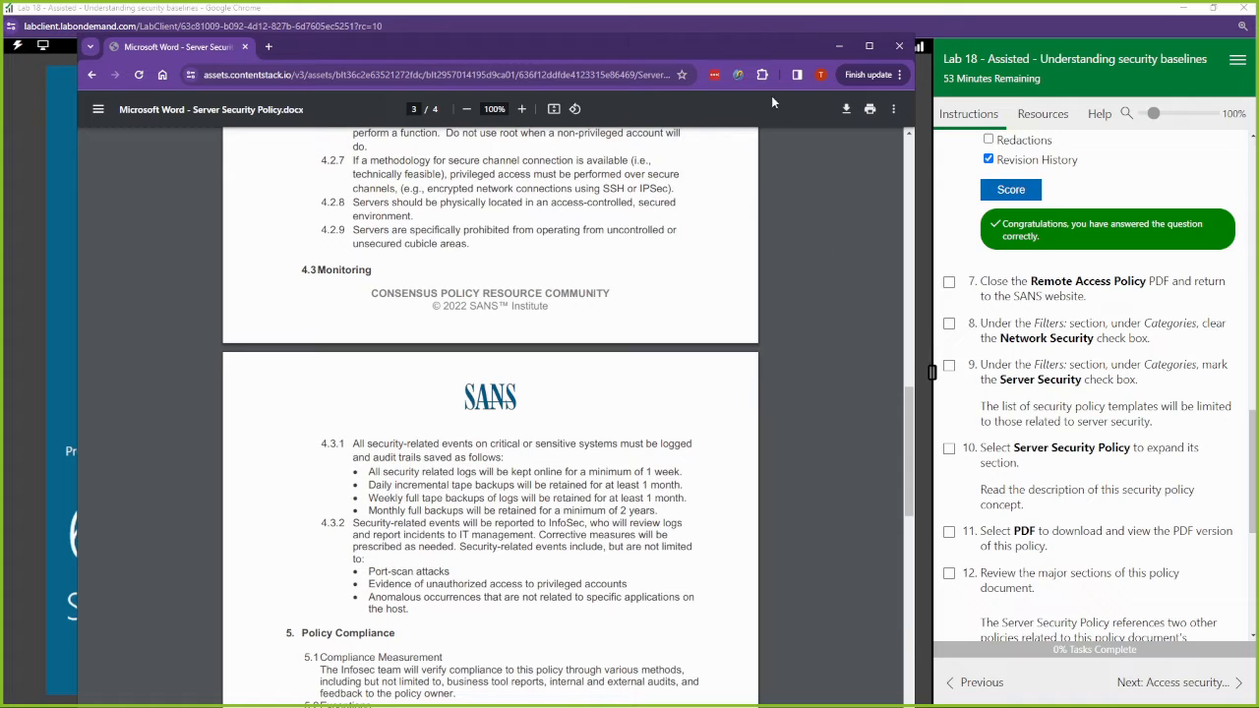
drag(765, 46, 308, 71)
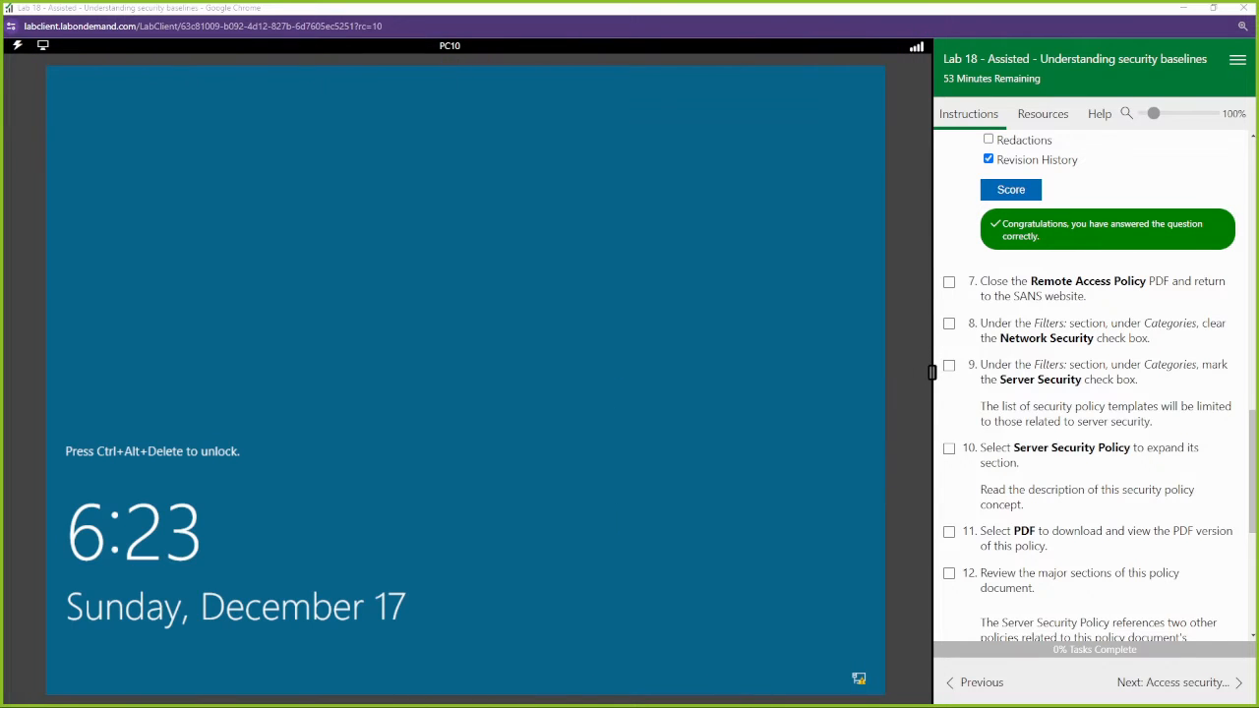
scroll(1092, 525, down, 4)
scroll(1092, 525, down, 4)
scroll(1092, 525, down, 2)
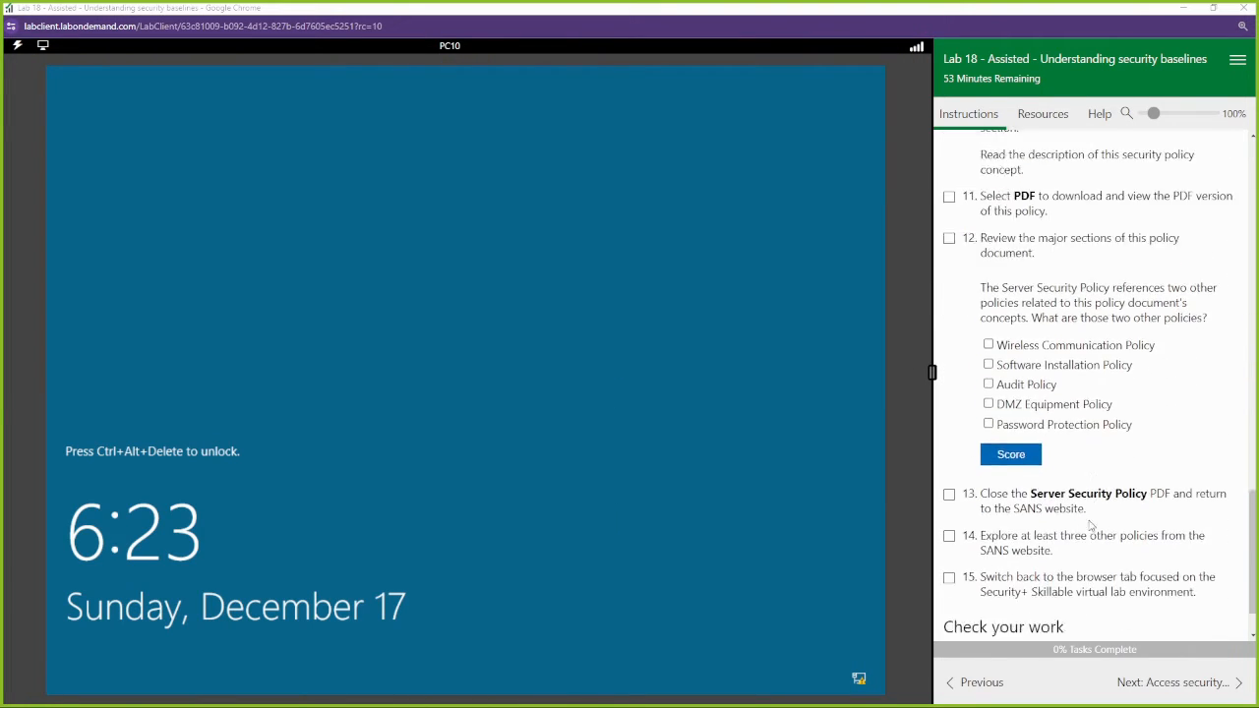
scroll(1090, 525, up, 2)
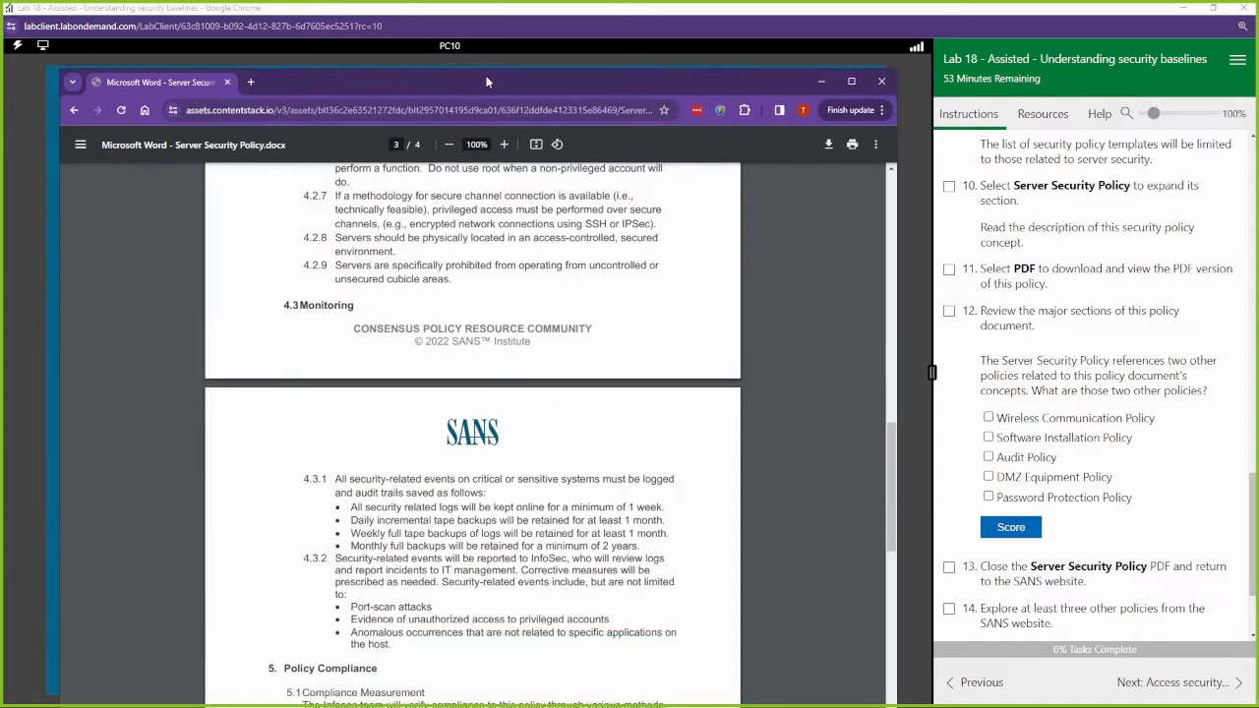
scroll(516, 434, down, 2)
scroll(516, 434, down, 2)
scroll(516, 434, down, 3)
scroll(516, 434, down, 2)
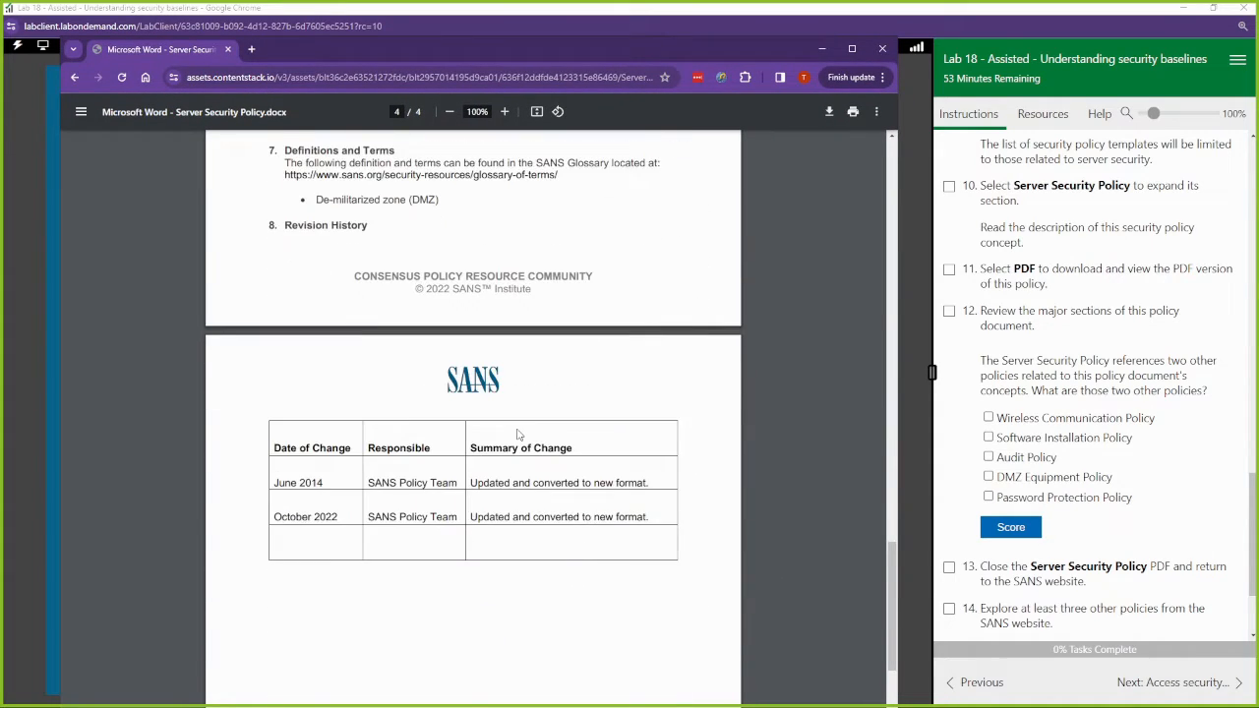
scroll(516, 434, up, 3)
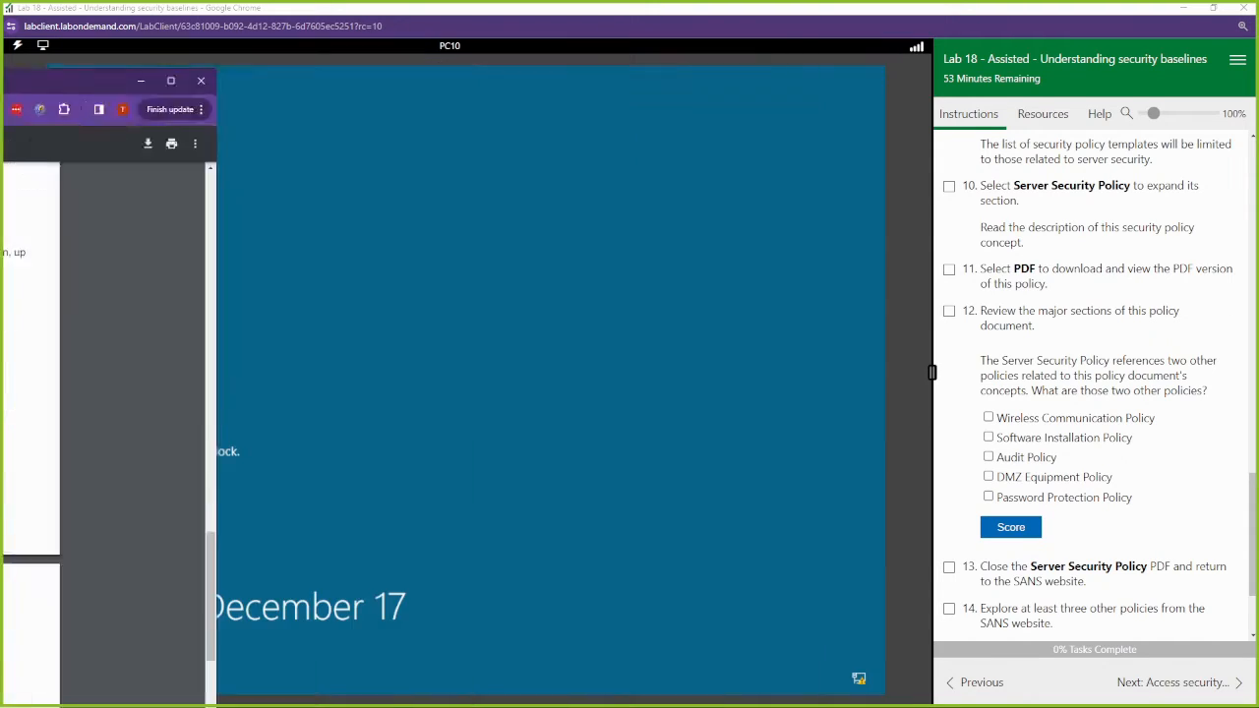
Mark Audit Policy and DMZ Equipment Policy as the referenced policies
click(988, 456)
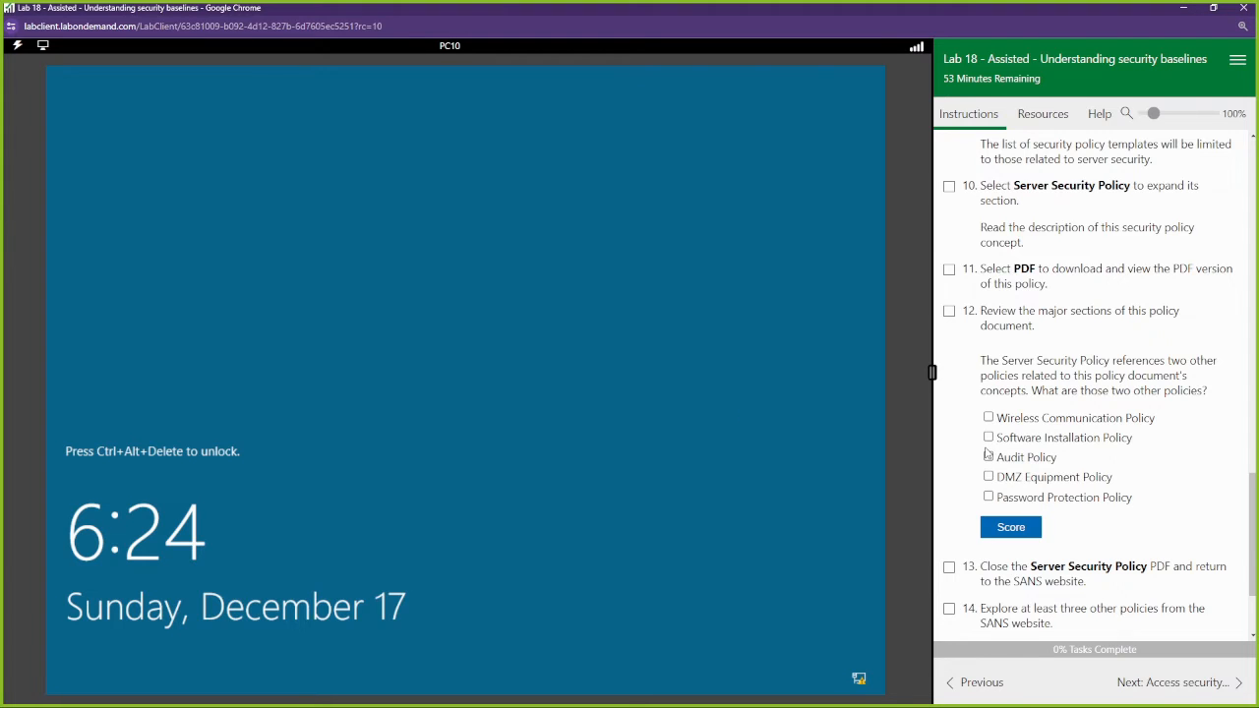
click(987, 456)
click(987, 476)
click(989, 457)
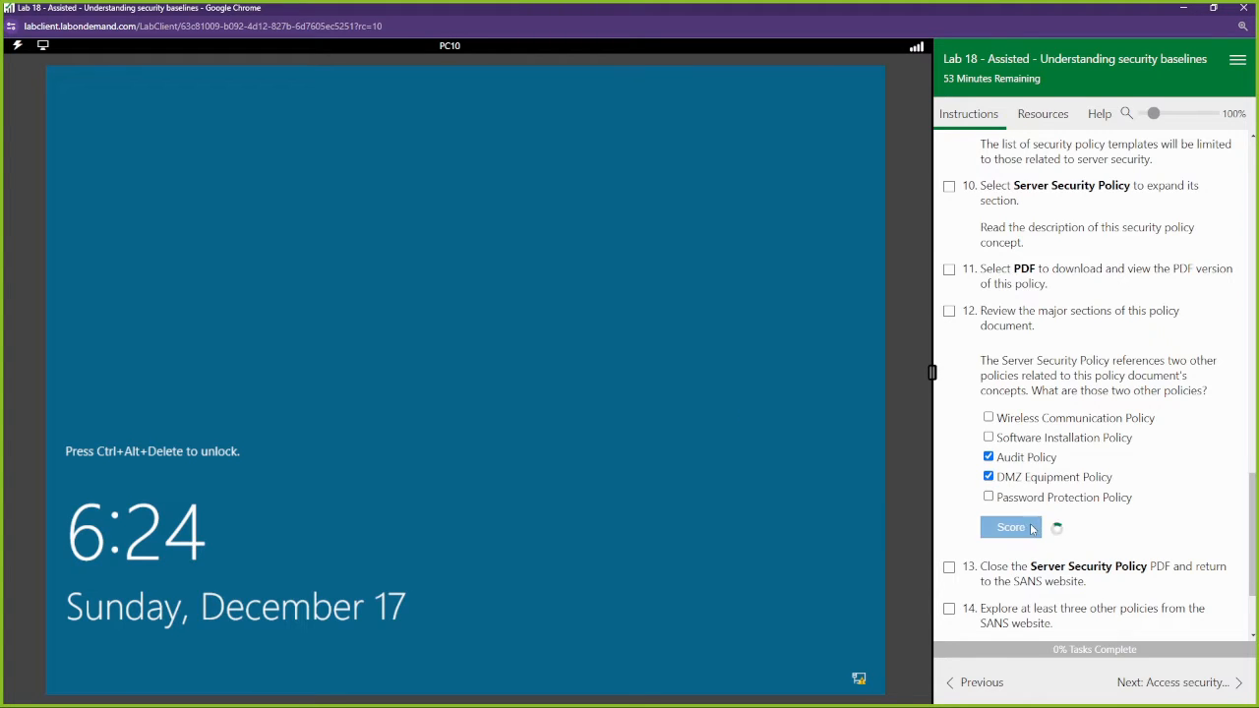
Score the referenced-policies answer, confirm several SANS policies were viewed and accept the skip-ahead warning
click(1011, 527)
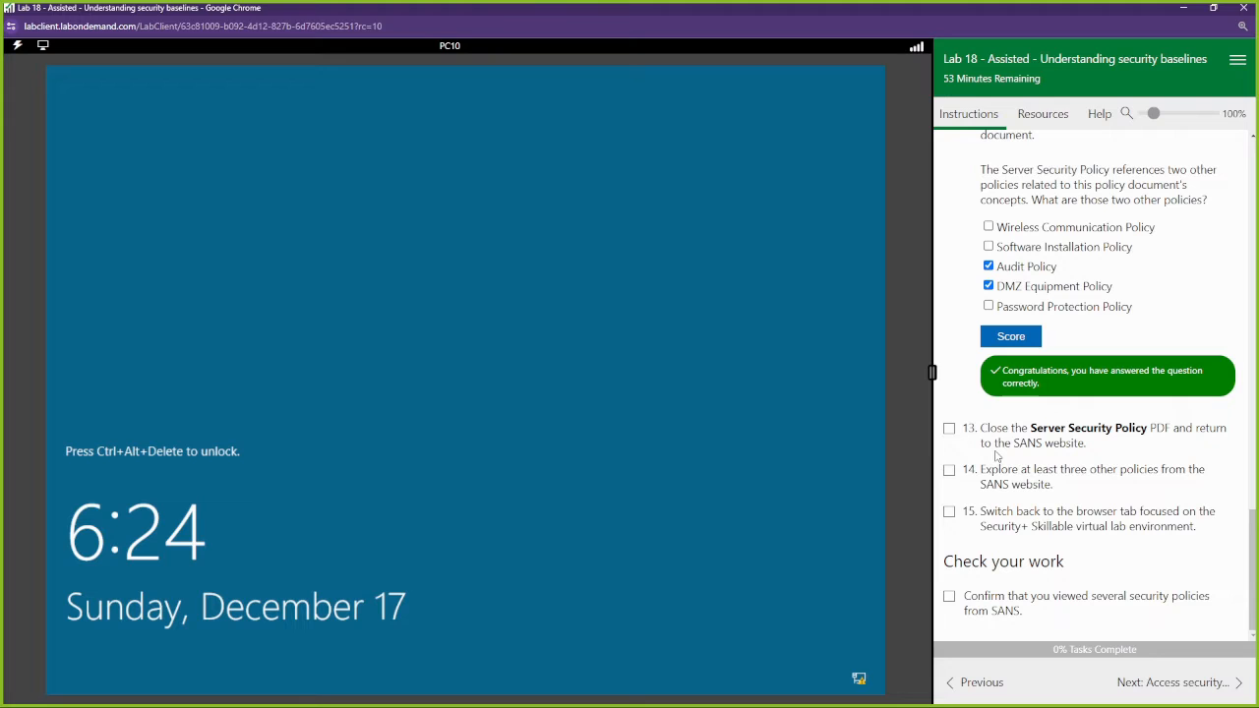
click(949, 597)
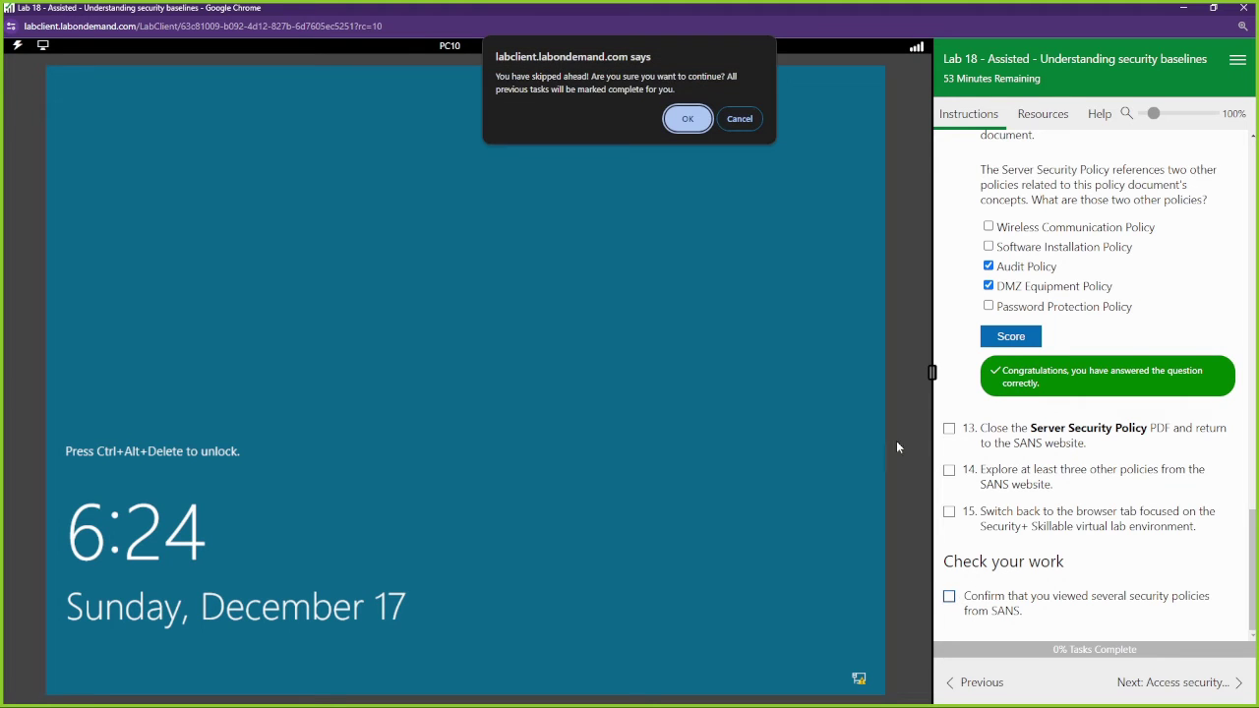
click(700, 120)
Advance to the security benchmarks exercise and expand Microsoft Windows Server in the CIS Benchmarks list
click(1172, 681)
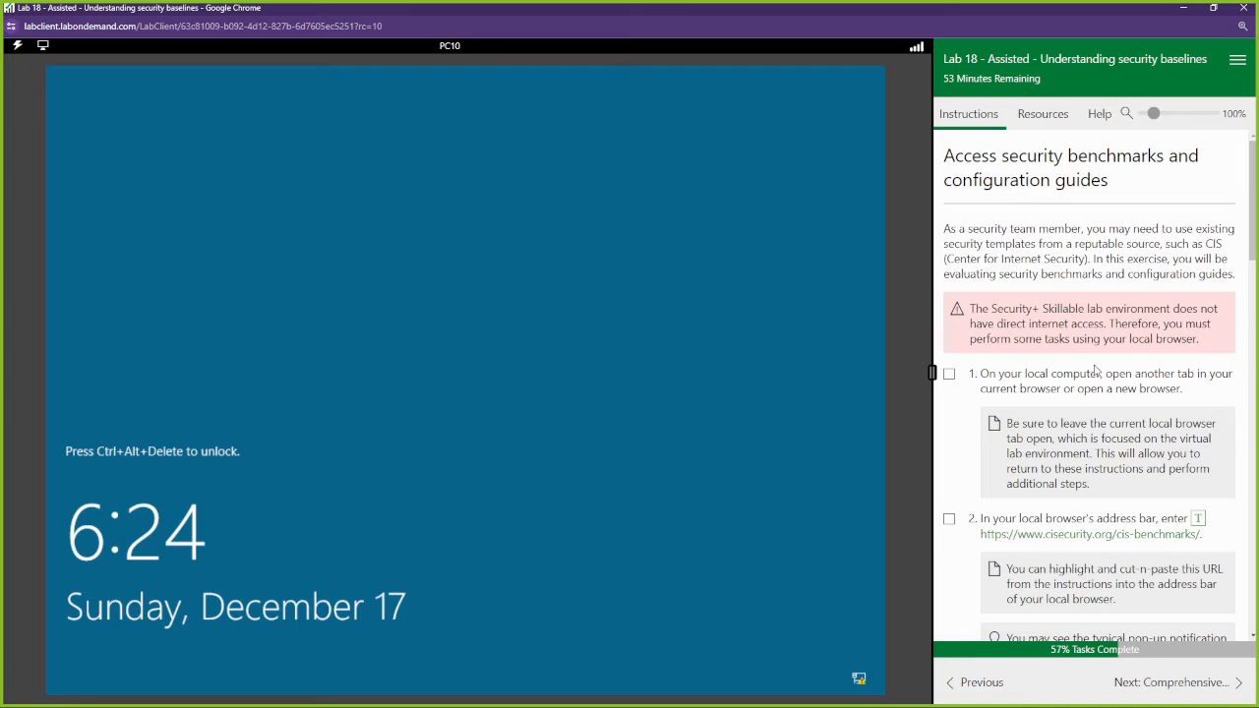
scroll(1097, 370, down, 3)
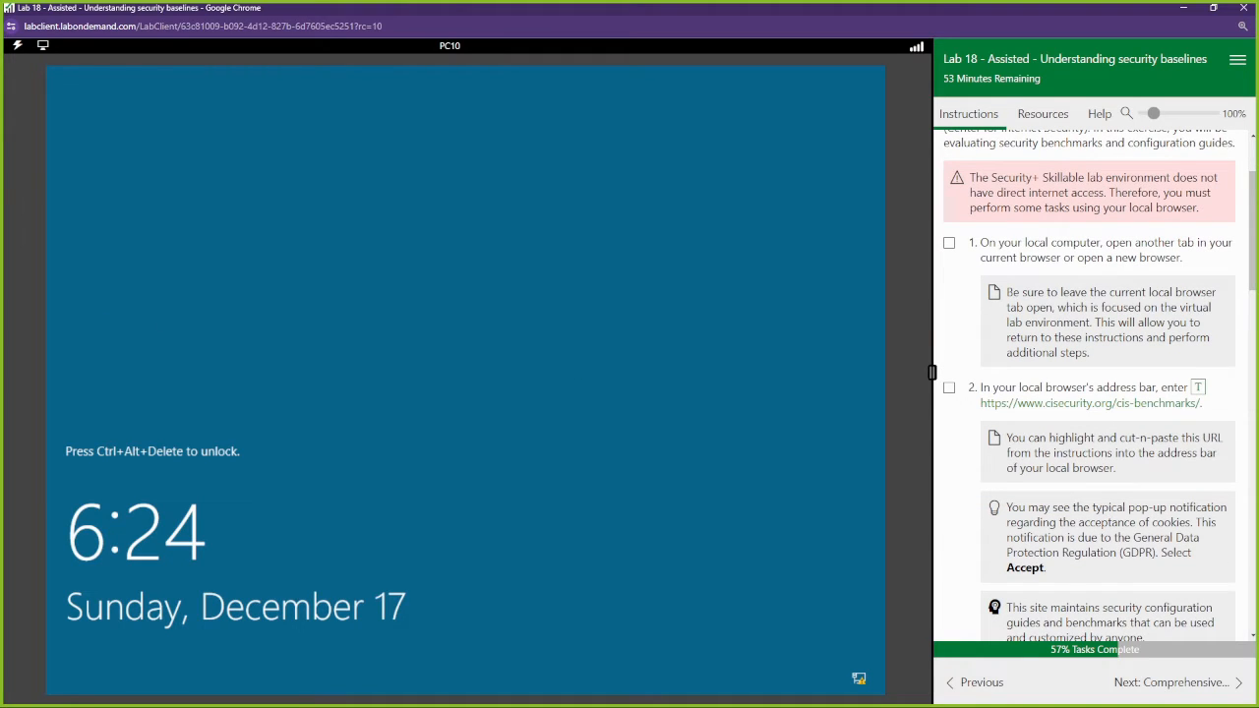
drag(59, 118, 393, 118)
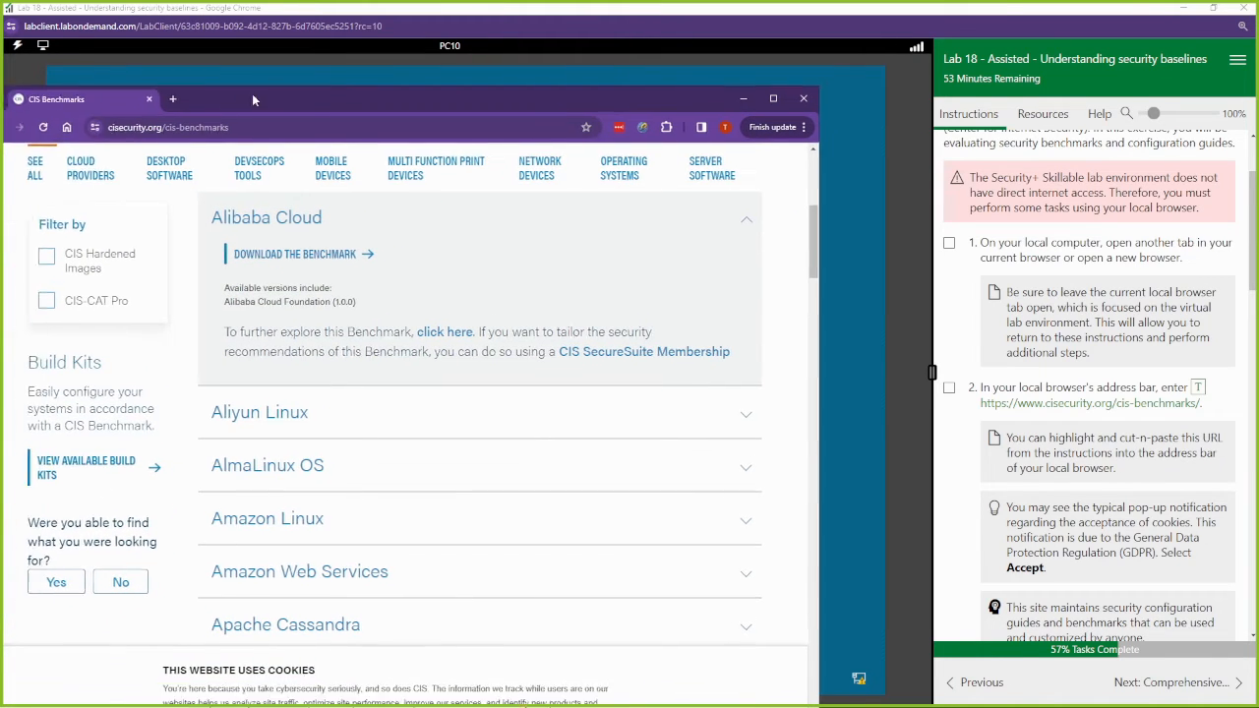
drag(227, 118, 279, 53)
scroll(1037, 422, down, 4)
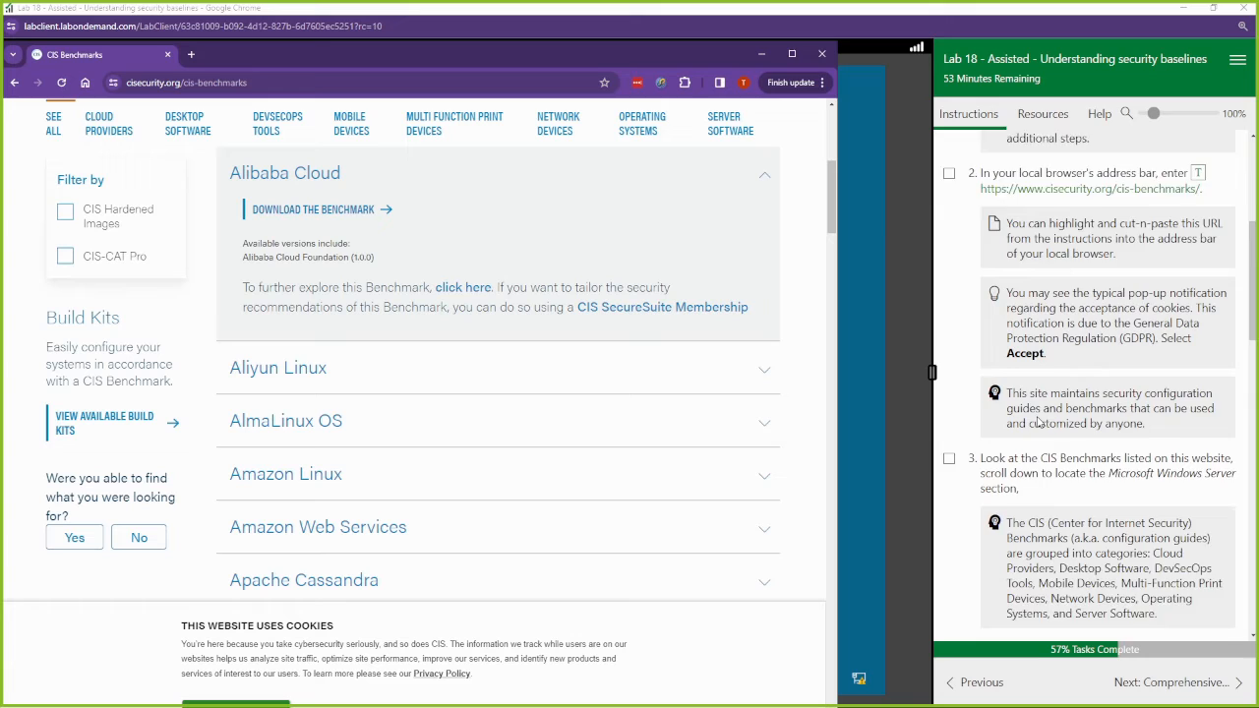
scroll(1038, 423, down, 4)
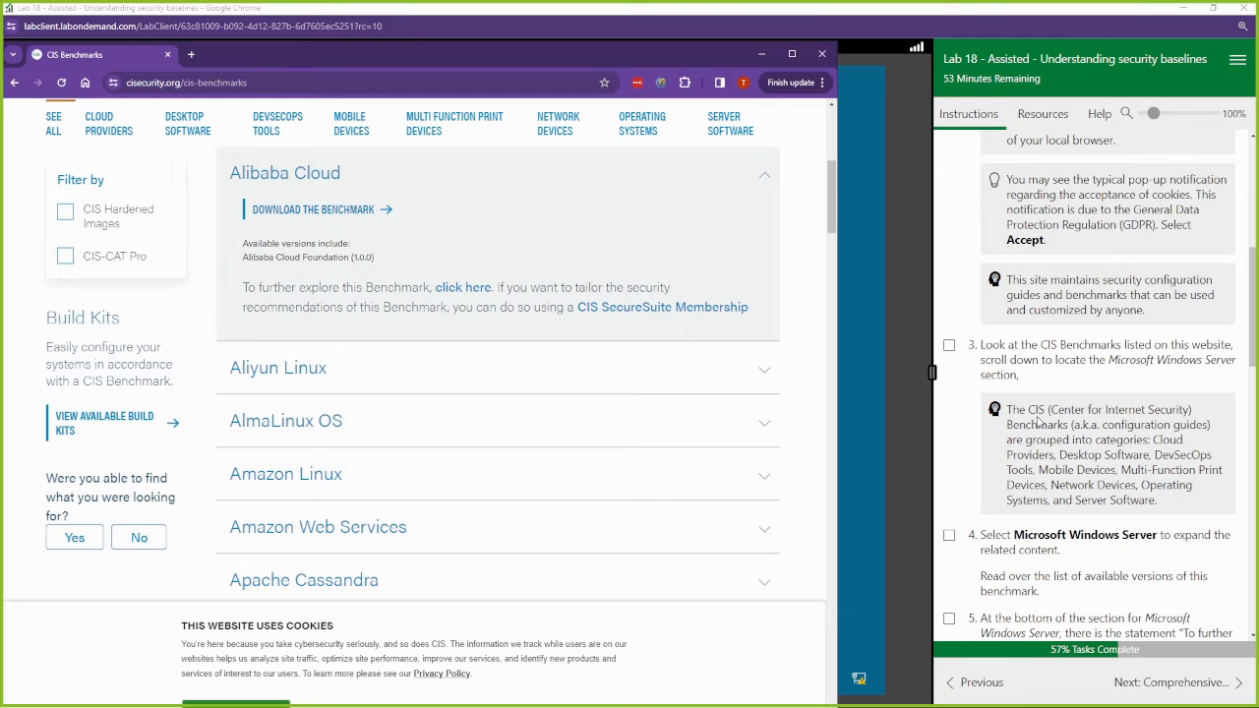
scroll(1037, 421, down, 3)
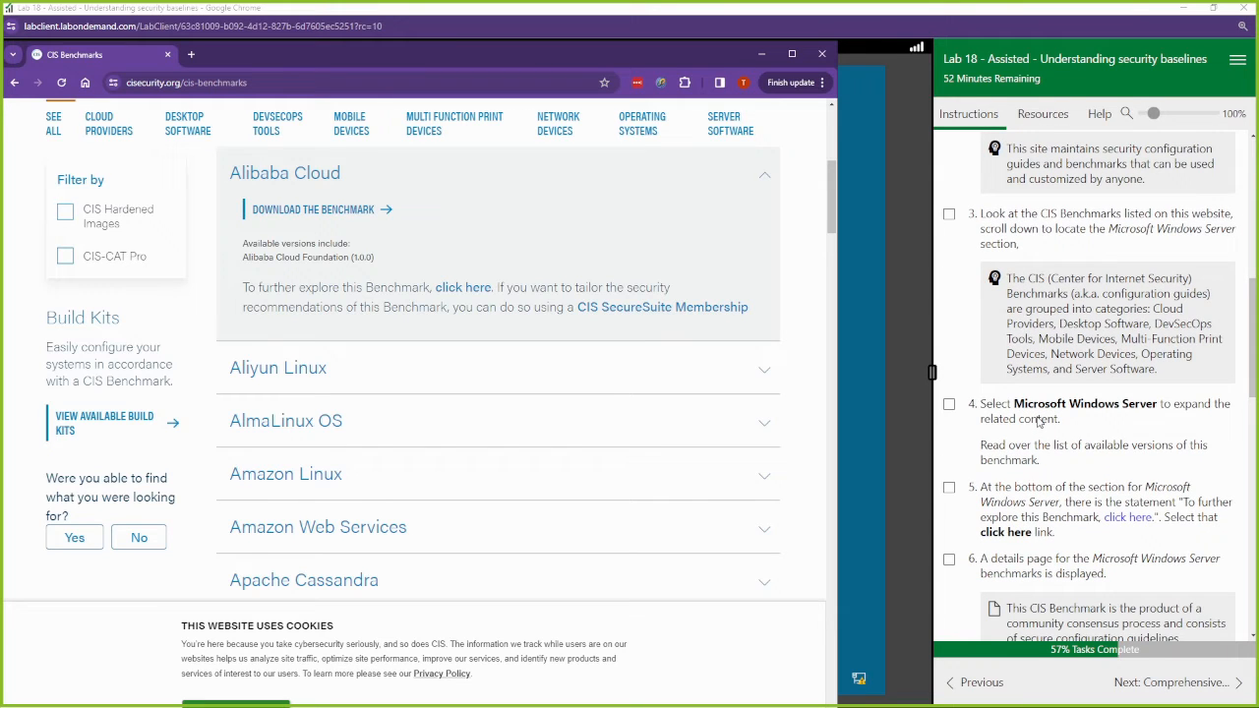
scroll(1037, 421, up, 2)
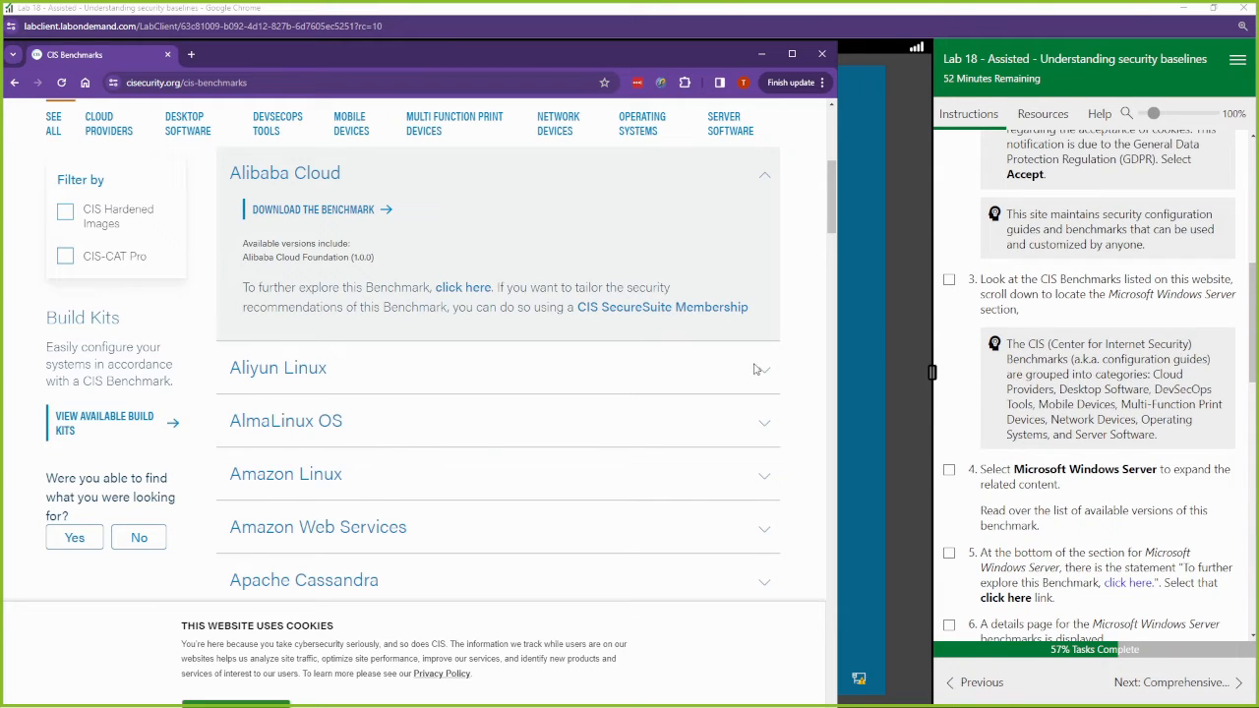
scroll(756, 369, up, 5)
scroll(590, 393, up, 3)
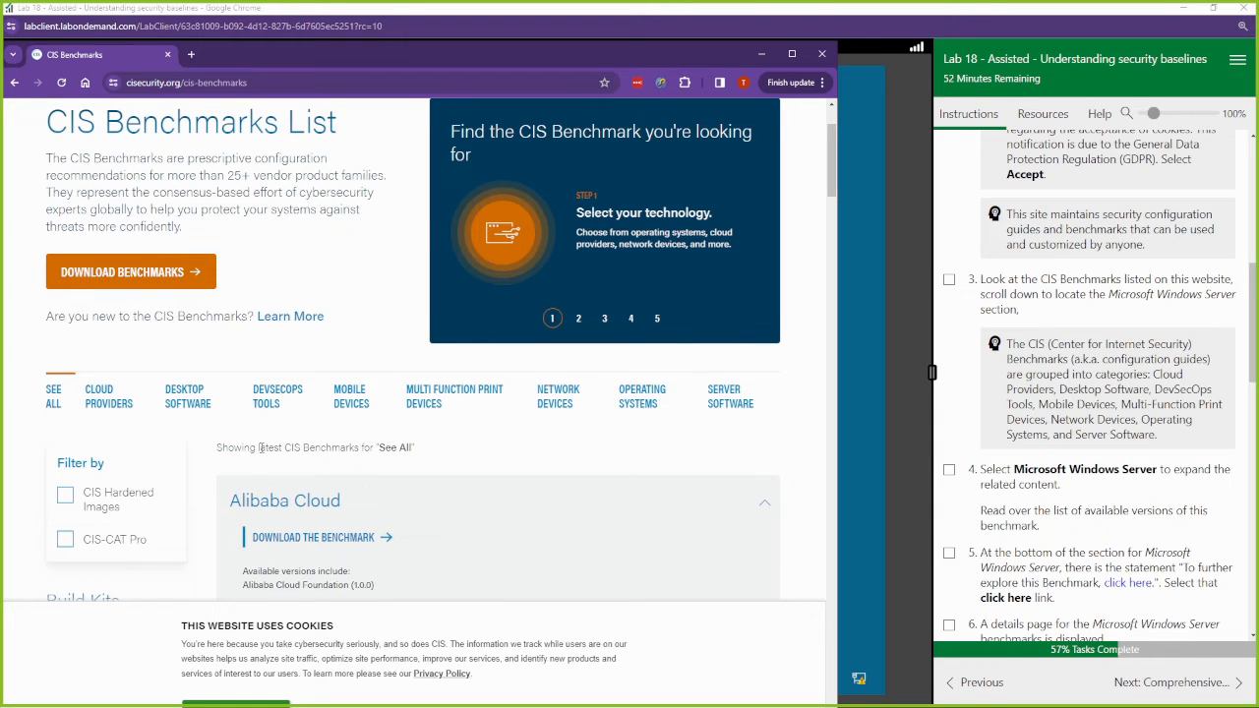
scroll(272, 441, down, 3)
scroll(265, 447, down, 4)
scroll(263, 447, down, 3)
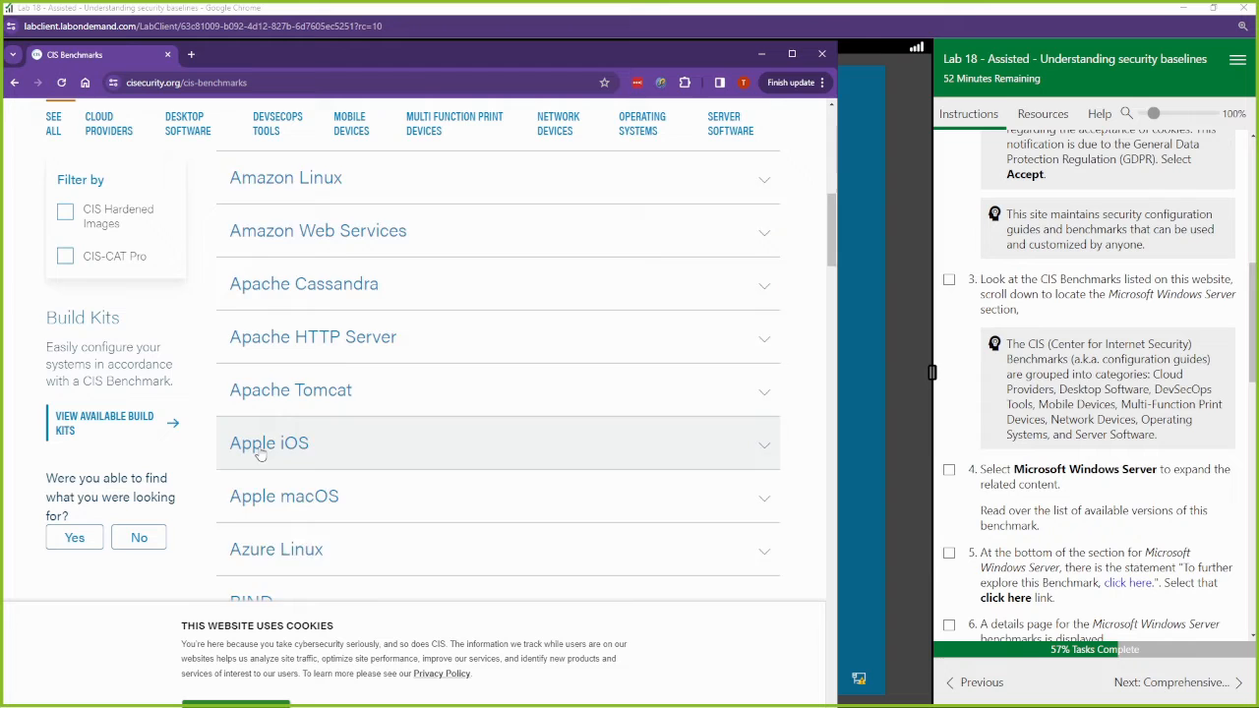
scroll(261, 450, down, 2)
scroll(262, 450, down, 5)
scroll(262, 450, down, 5)
scroll(262, 450, down, 4)
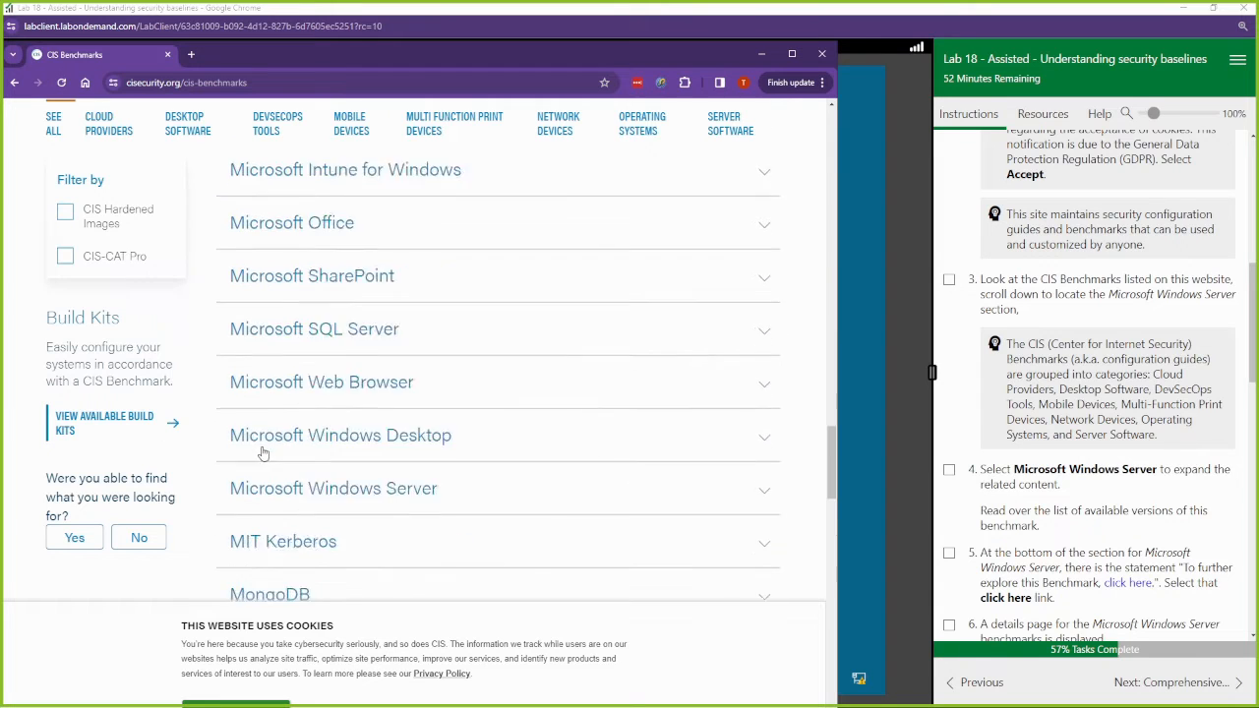
scroll(262, 452, down, 2)
scroll(263, 452, up, 3)
scroll(374, 432, up, 2)
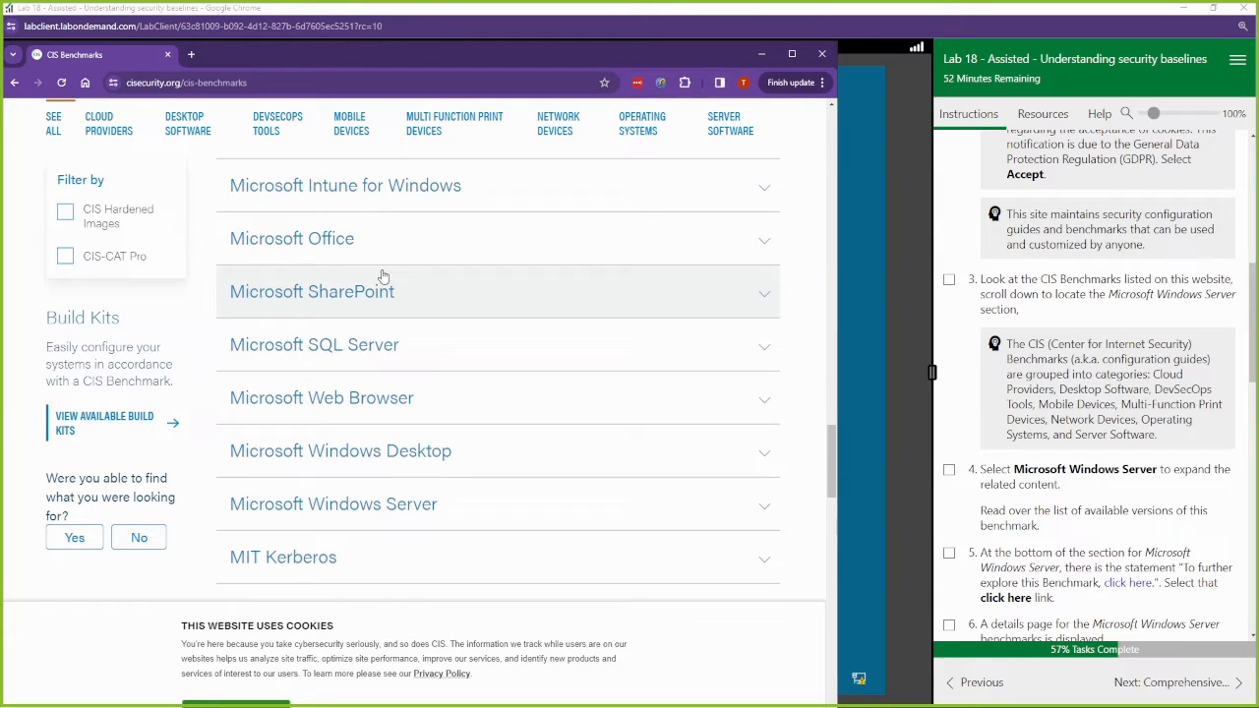
scroll(384, 277, up, 3)
scroll(383, 277, up, 2)
scroll(383, 285, up, 3)
scroll(378, 295, up, 3)
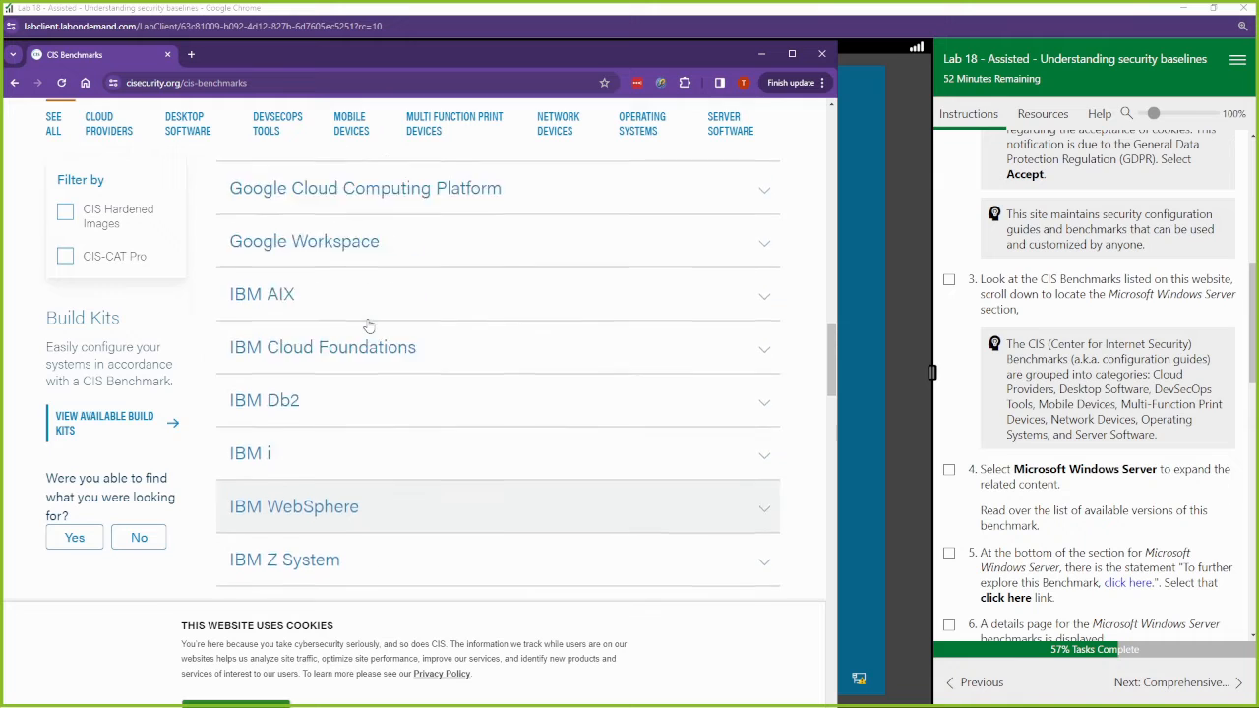
scroll(370, 324, up, 2)
scroll(369, 324, down, 5)
scroll(335, 354, down, 2)
scroll(325, 374, down, 2)
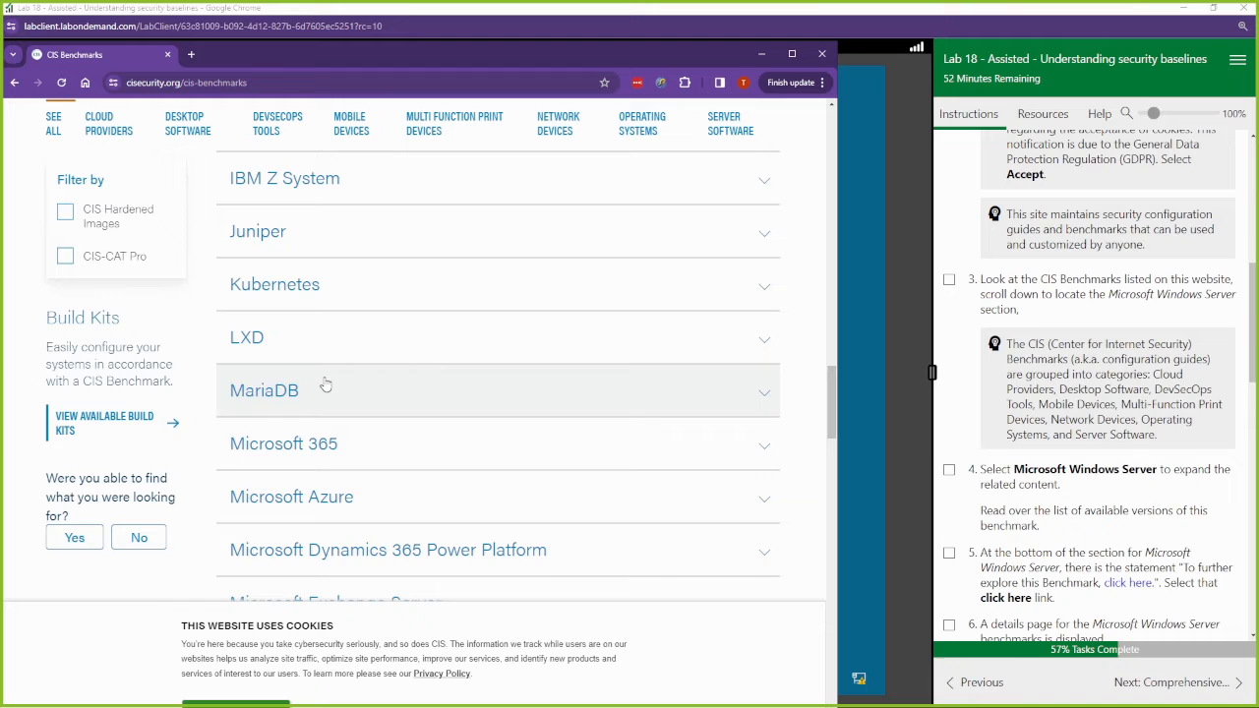
scroll(326, 386, down, 2)
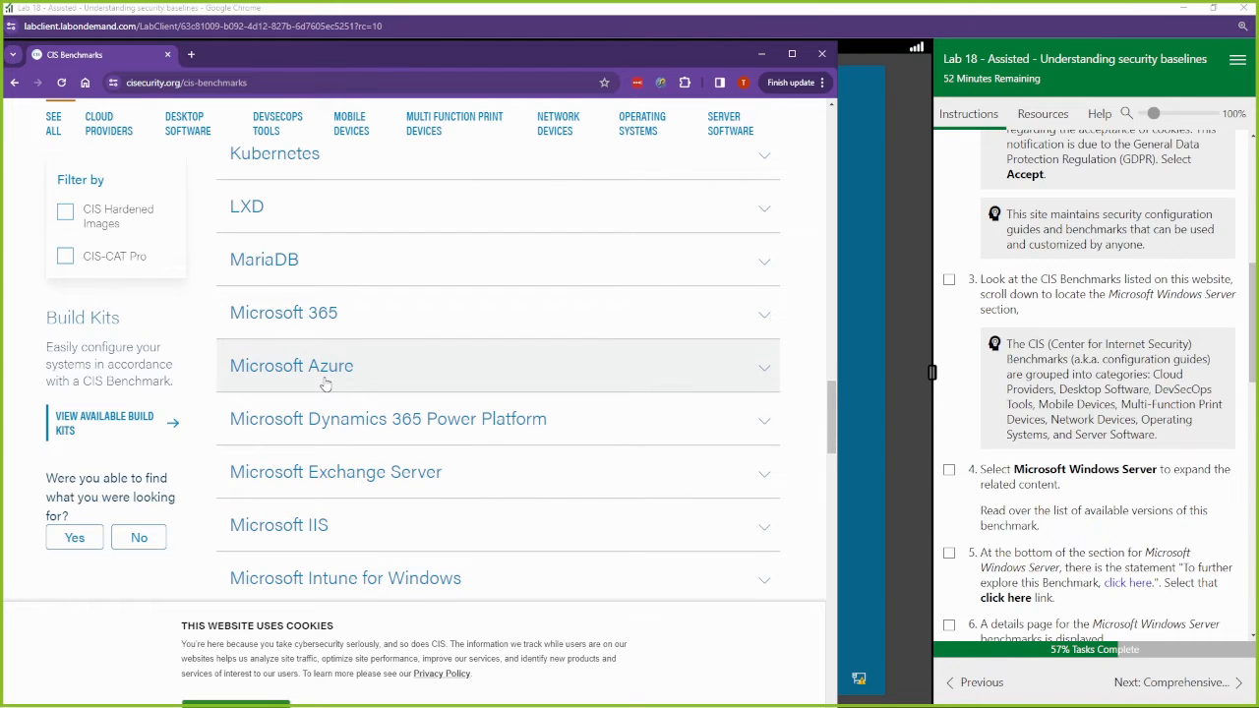
scroll(325, 385, down, 2)
scroll(325, 386, down, 2)
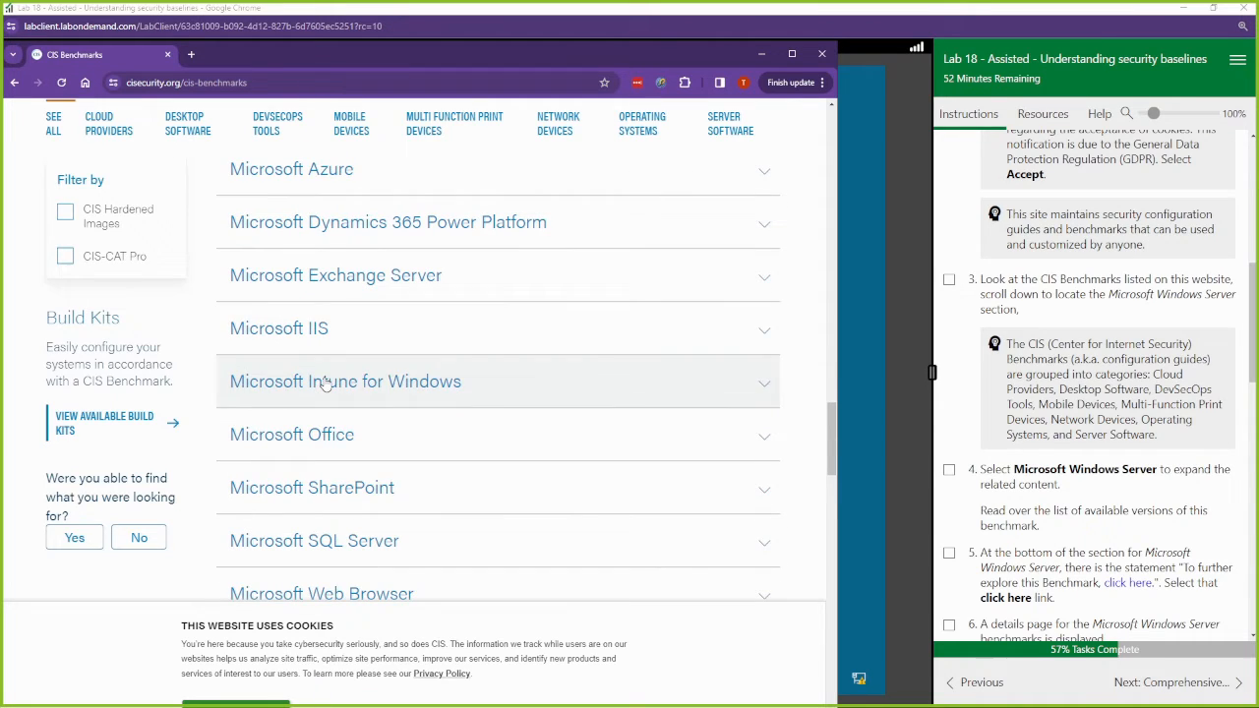
scroll(484, 400, up, 1)
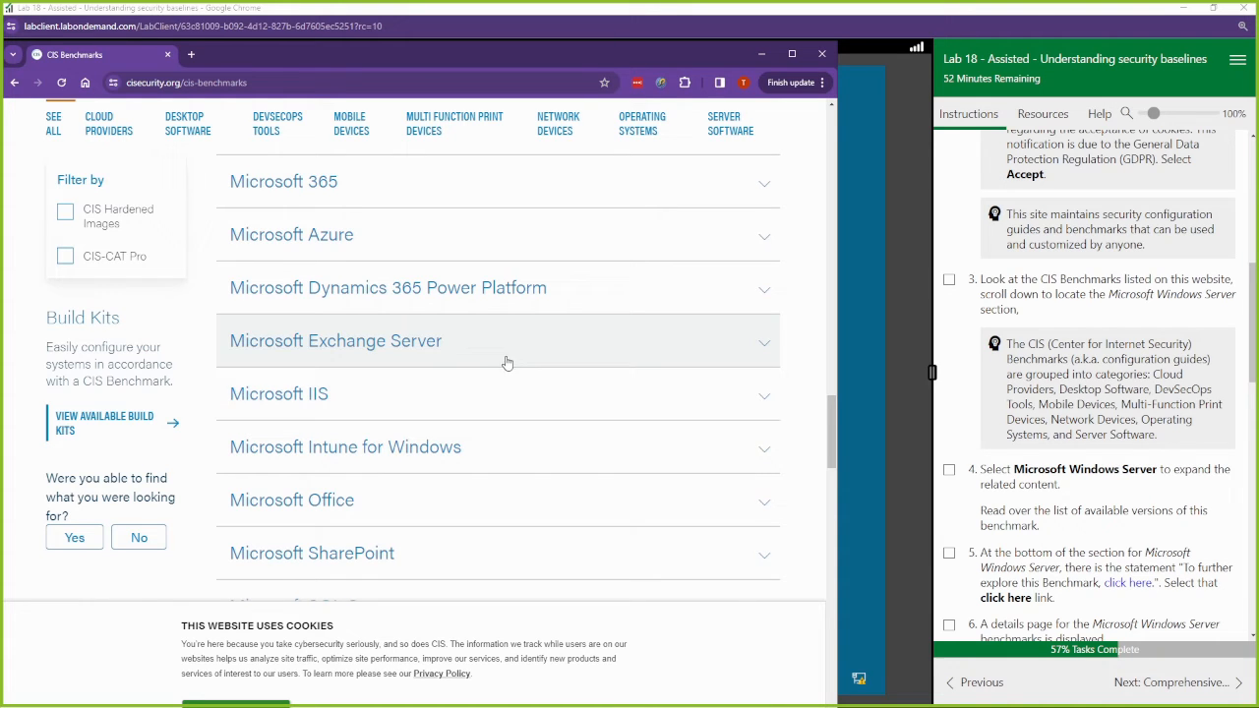
scroll(501, 366, down, 2)
scroll(555, 373, down, 2)
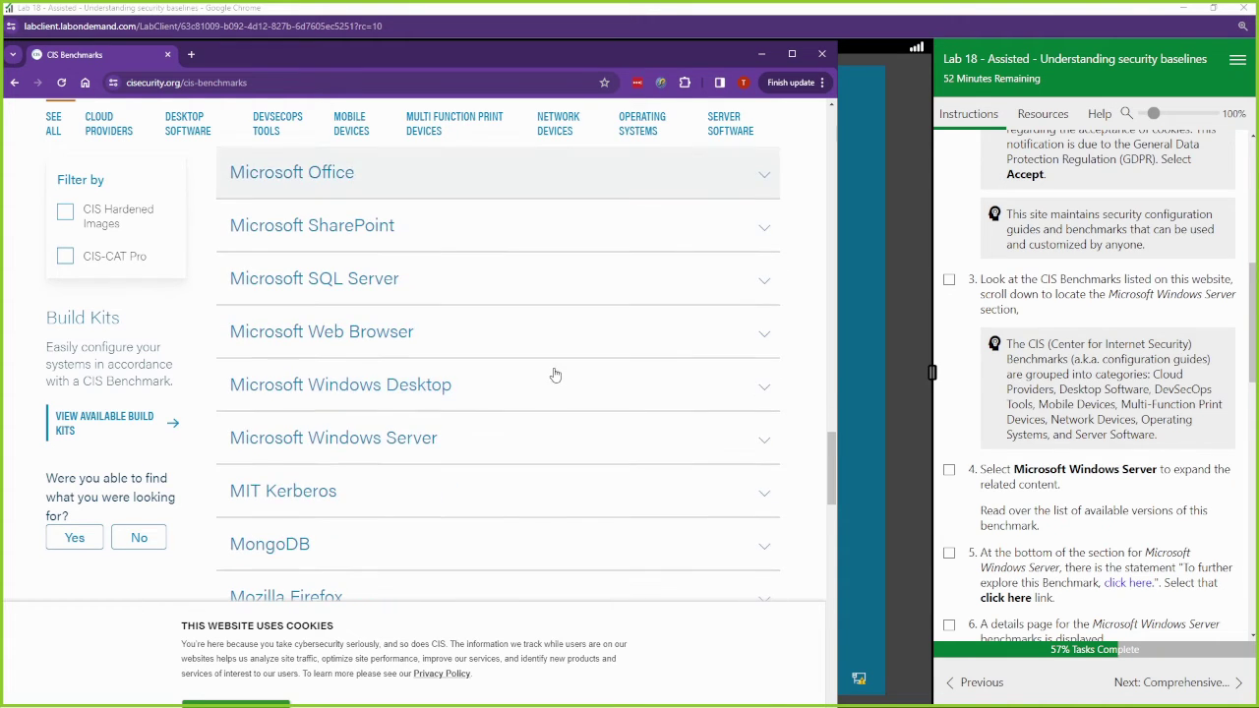
click(469, 428)
scroll(469, 428, down, 3)
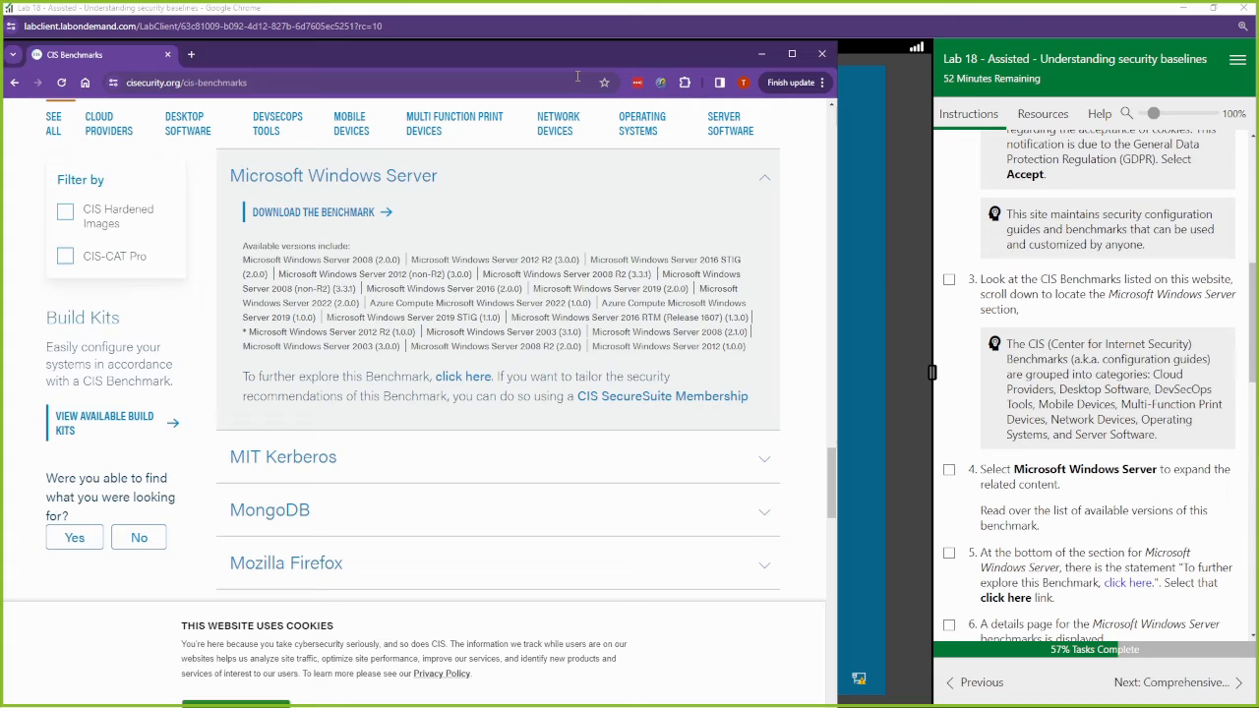
Move the CIS Benchmarks browser aside to reach step 6's Windows Server versions question
drag(567, 59, 20, 70)
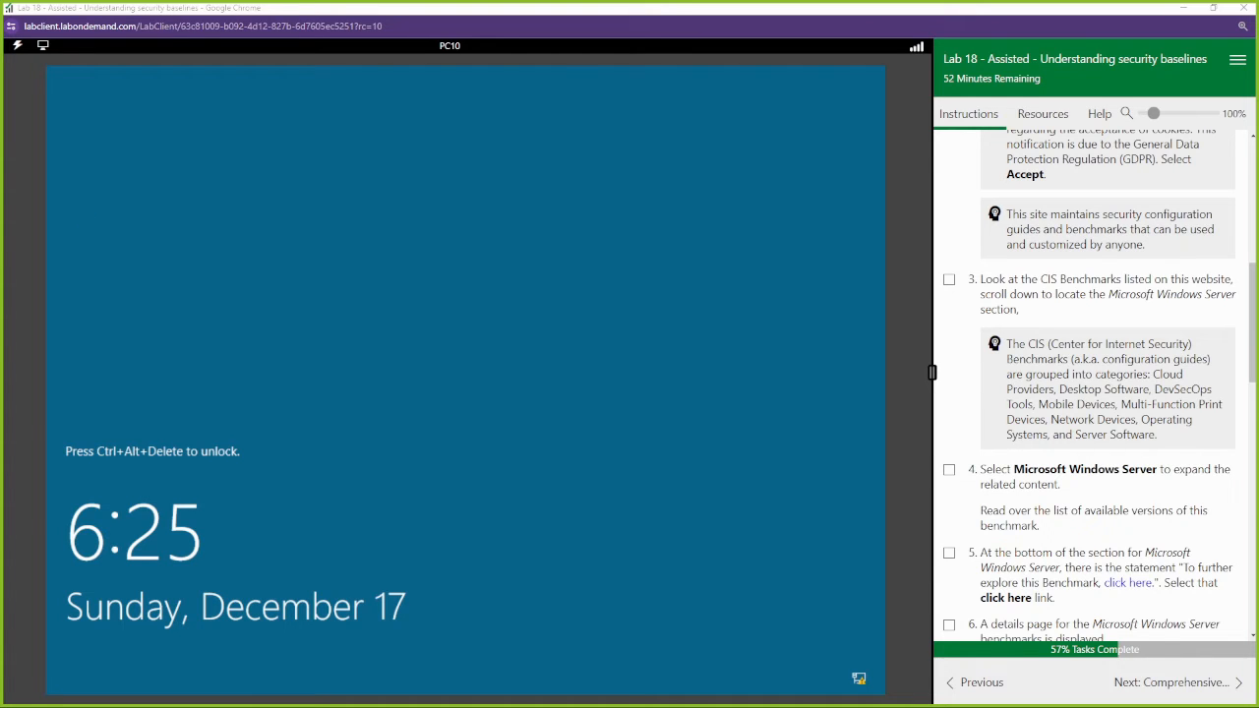
scroll(1124, 371, down, 3)
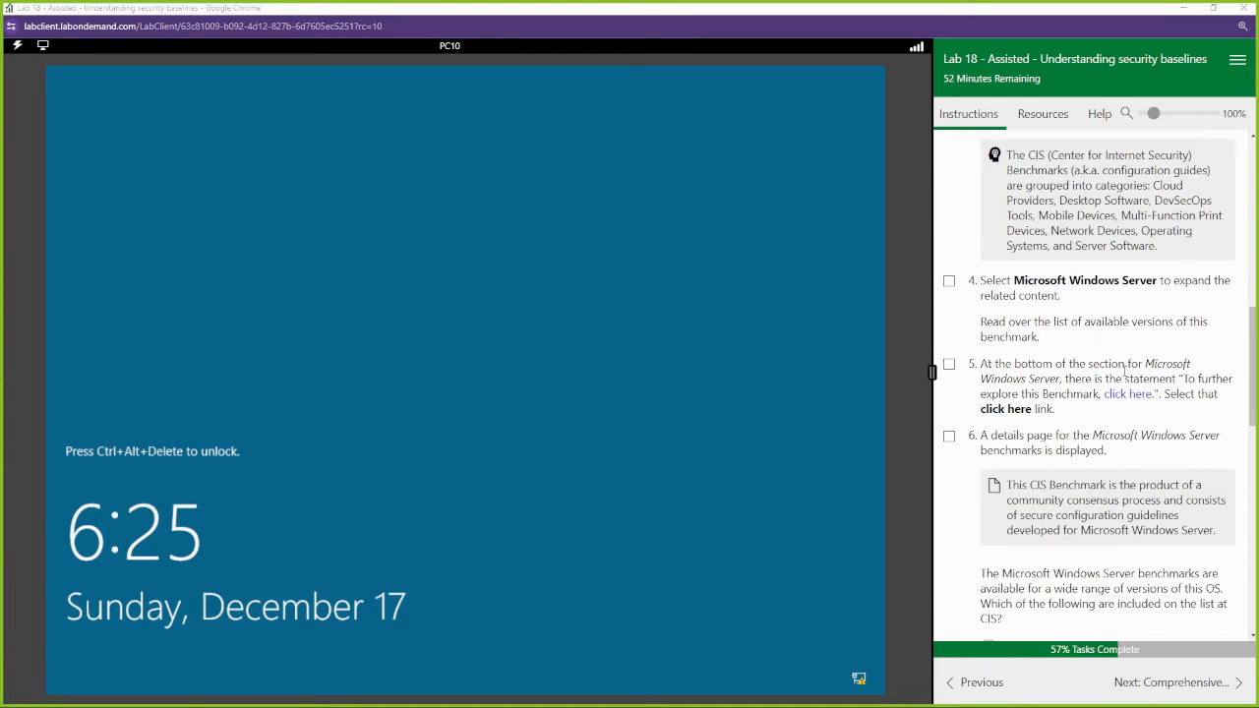
scroll(1124, 372, down, 2)
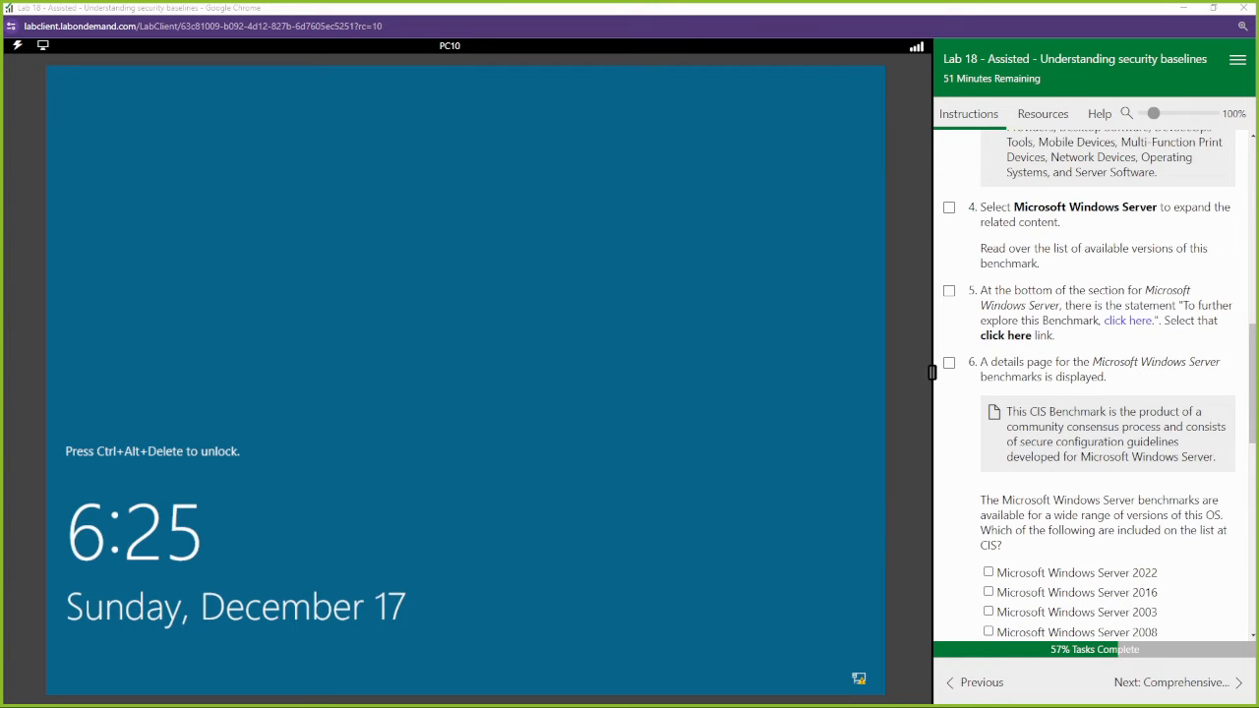
scroll(938, 453, down, 2)
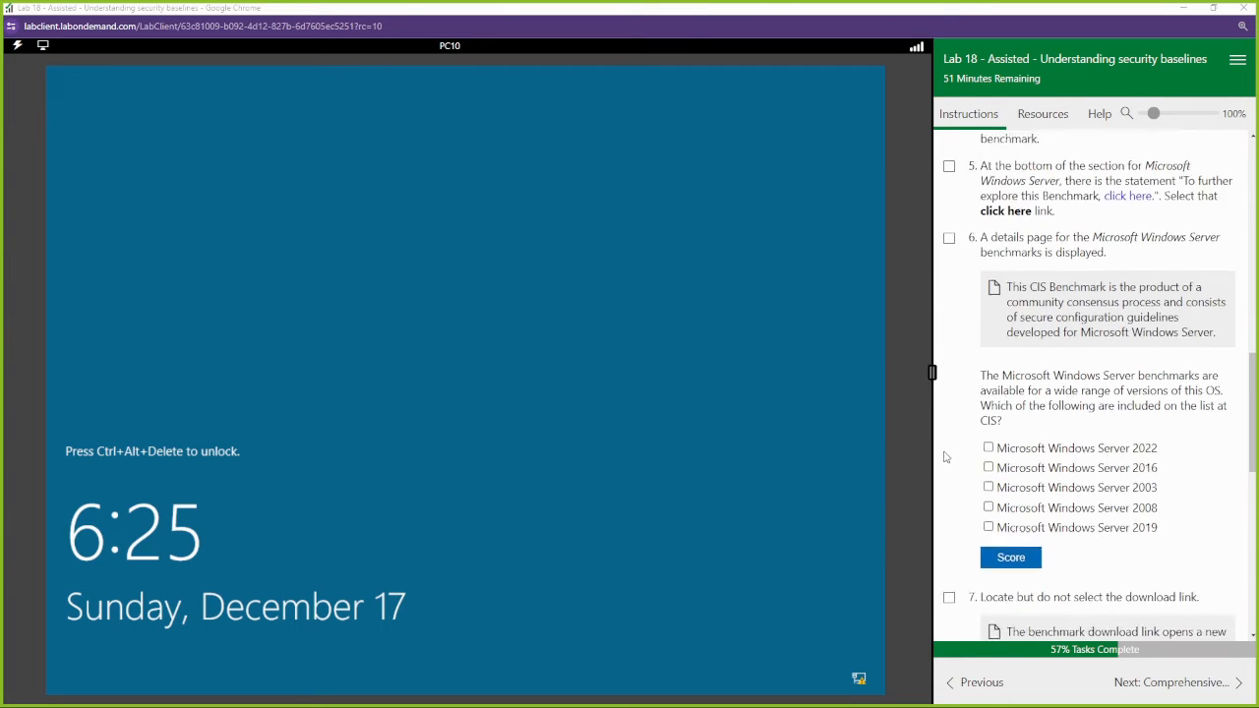
scroll(984, 423, down, 1)
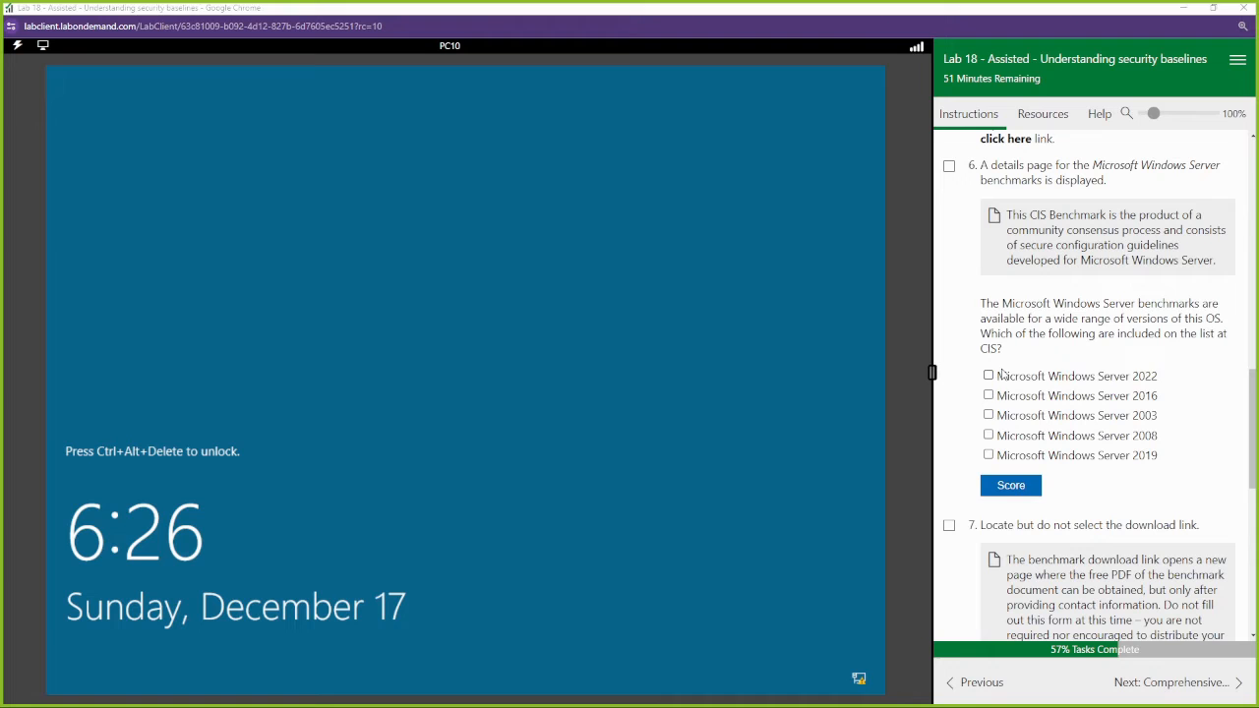
Mark Windows Server 2022, 2016, 2003 and 2019 as covered by CIS and score the answer
click(988, 376)
click(988, 436)
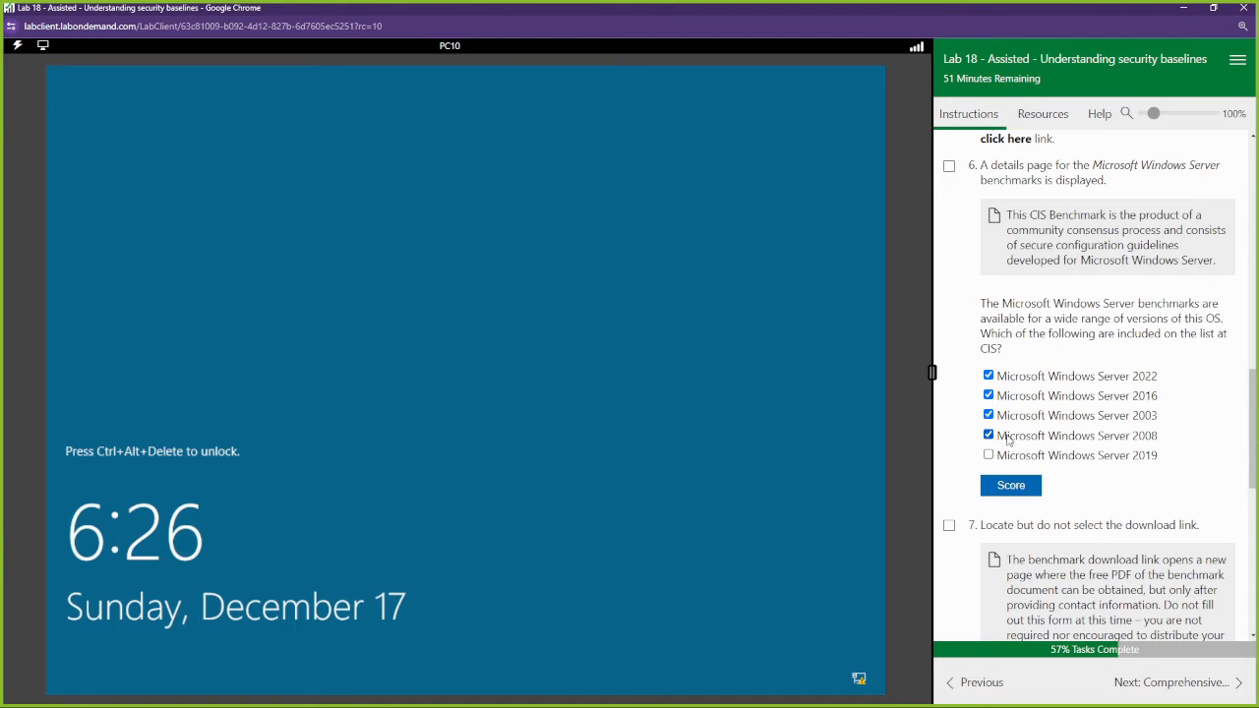
click(988, 454)
click(1010, 485)
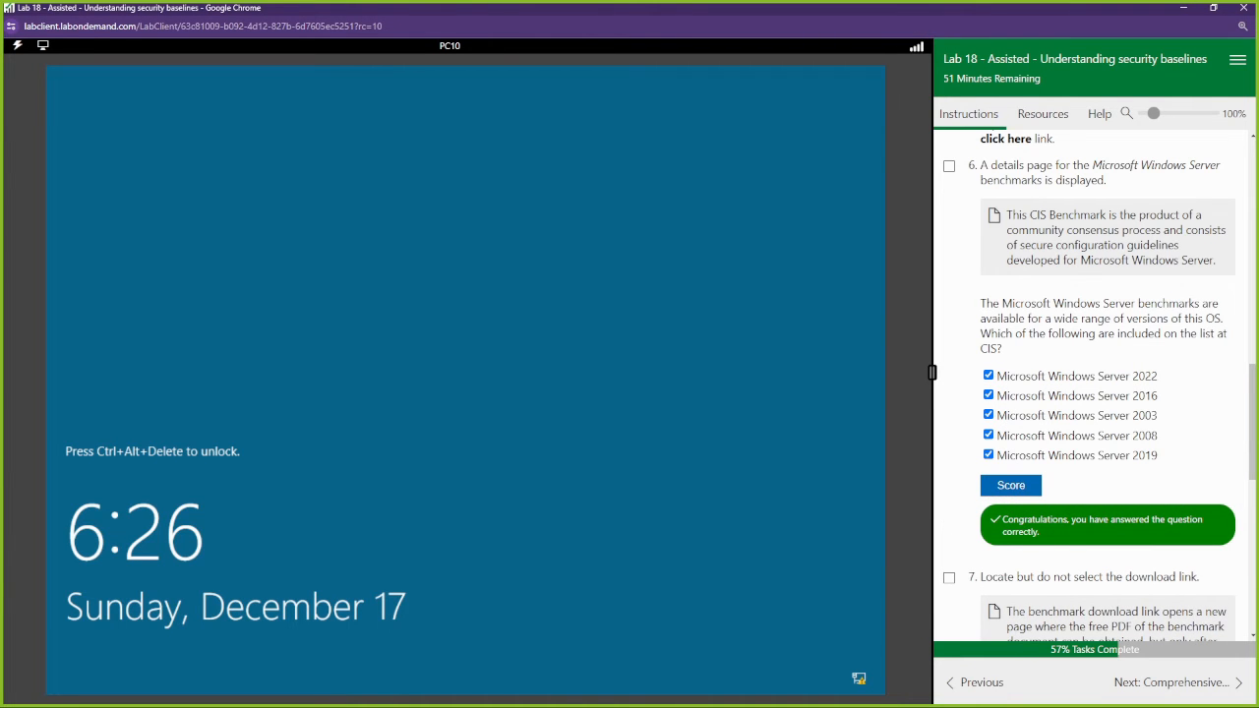
Check the CIS benchmark list for the 2008 versions, then hide the browser window
key(alt+Tab)
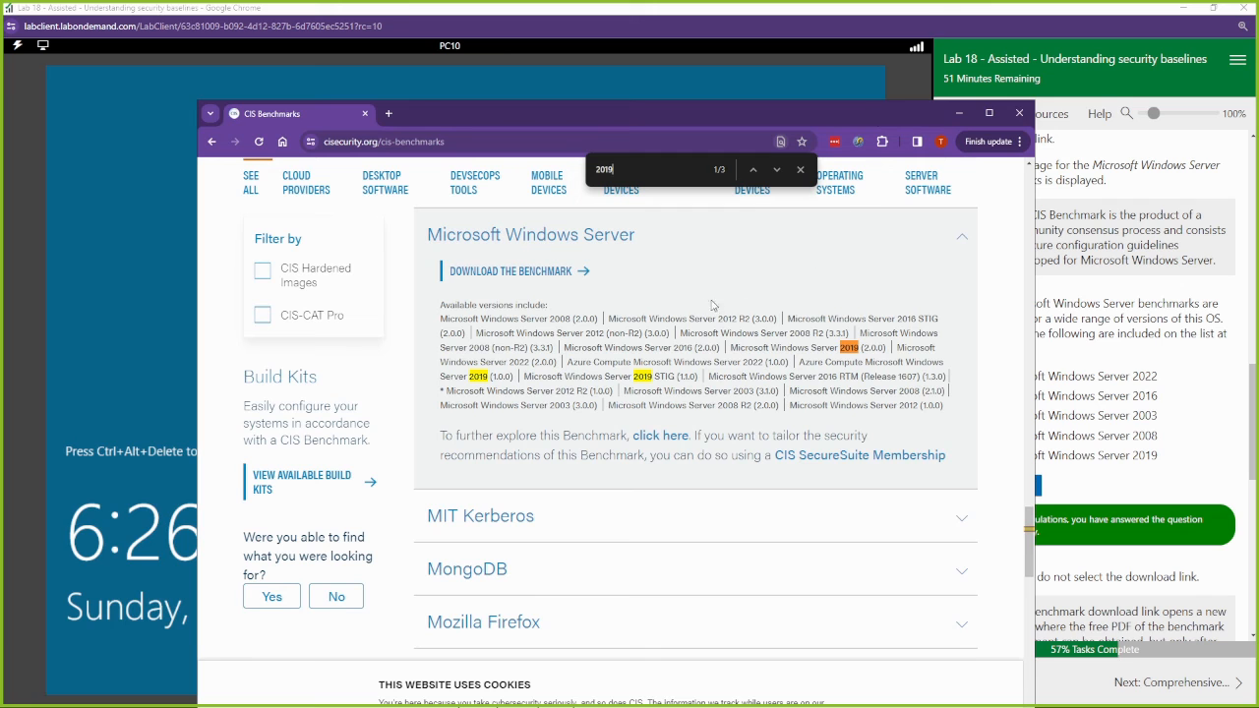
drag(781, 128, 702, 101)
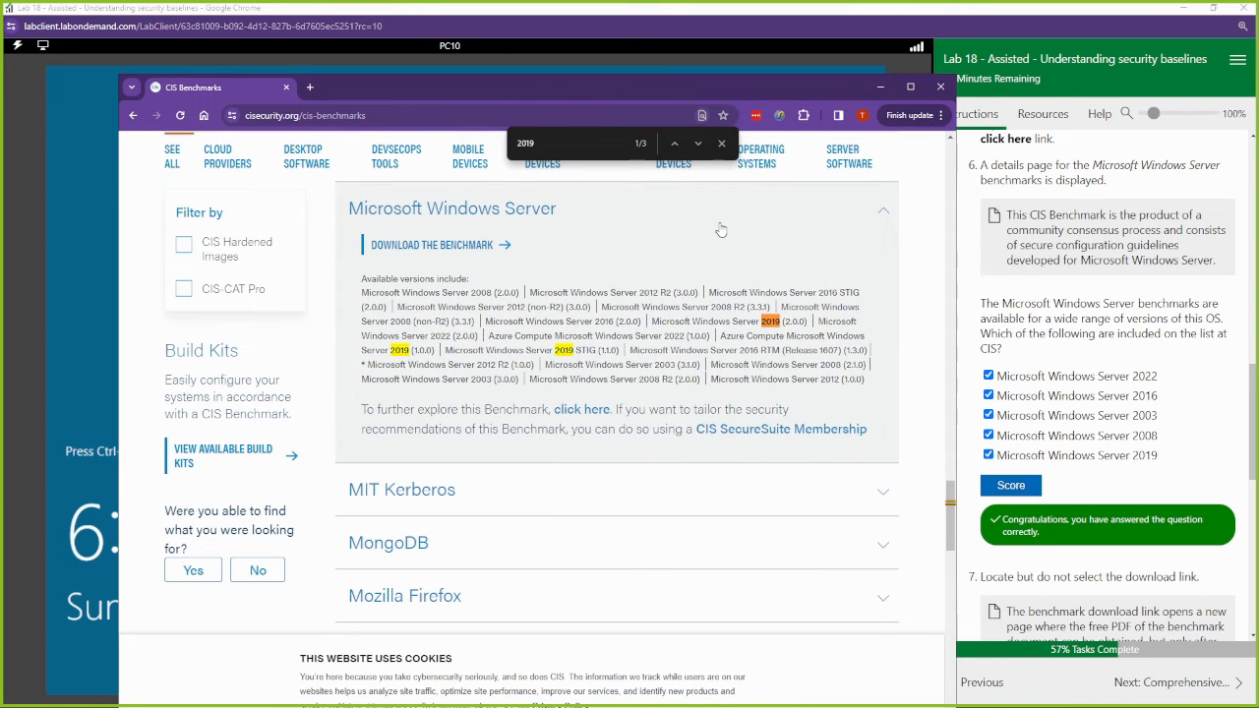
text(2022)
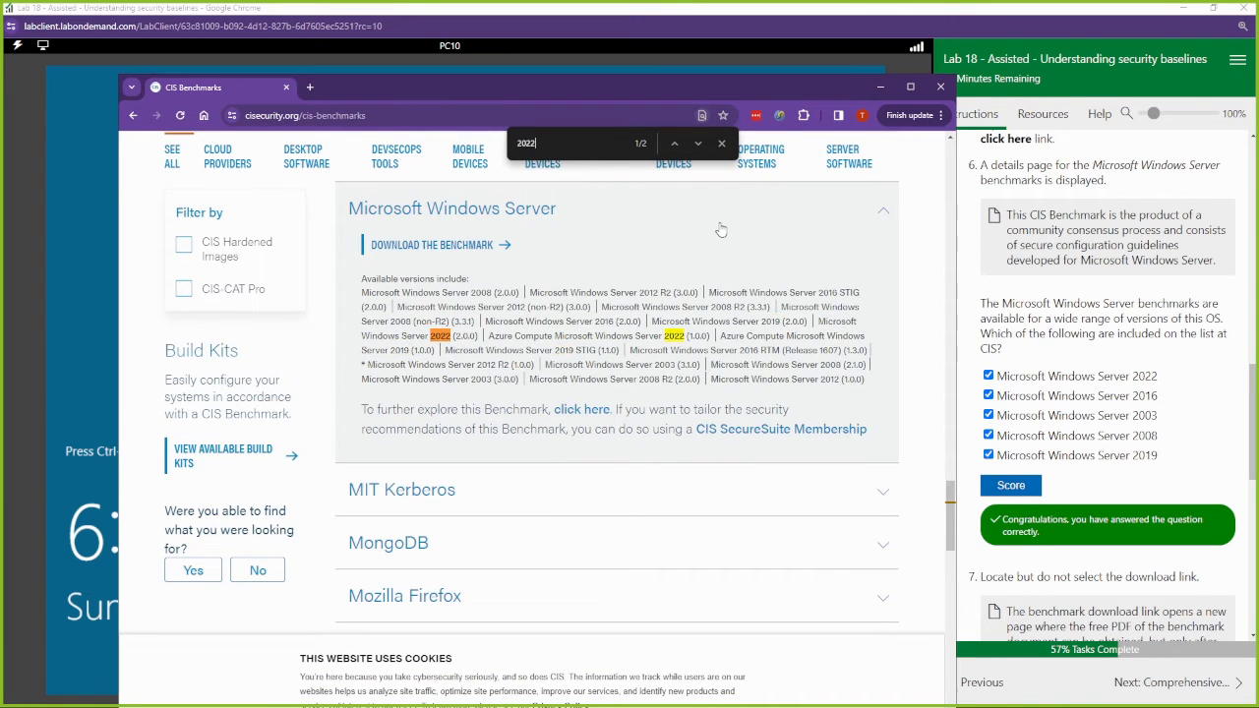
text(2016)
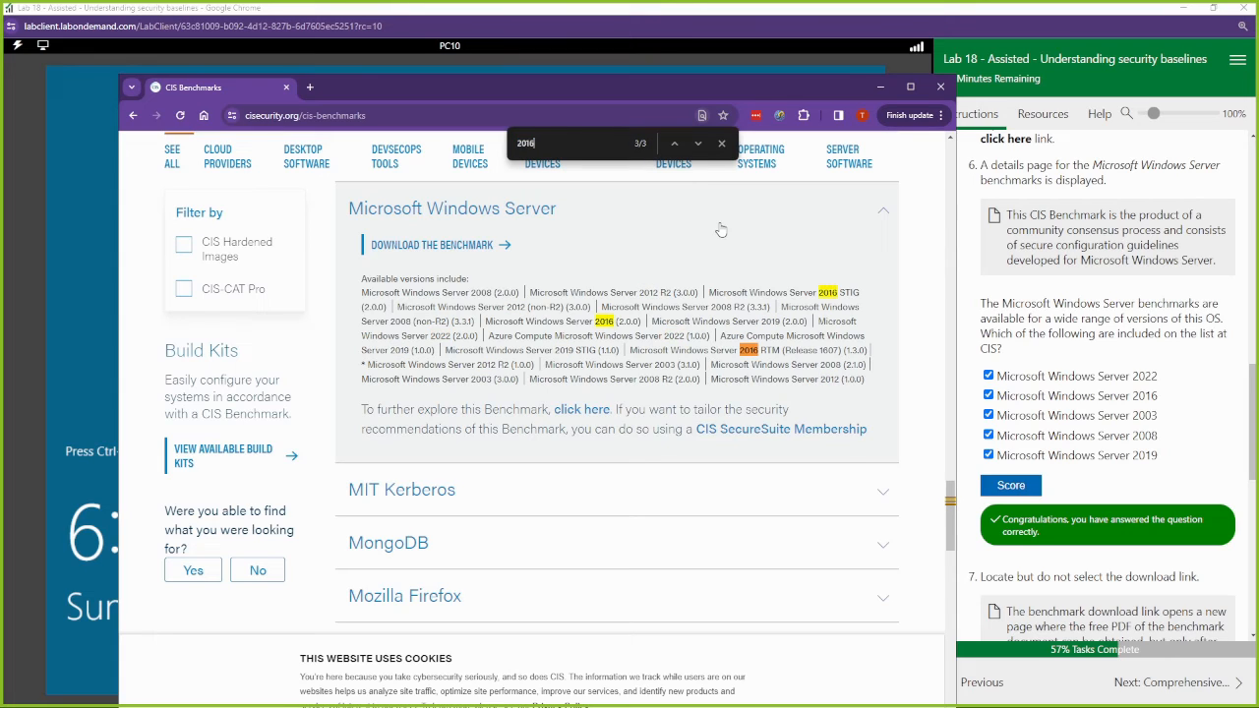
text(2003)
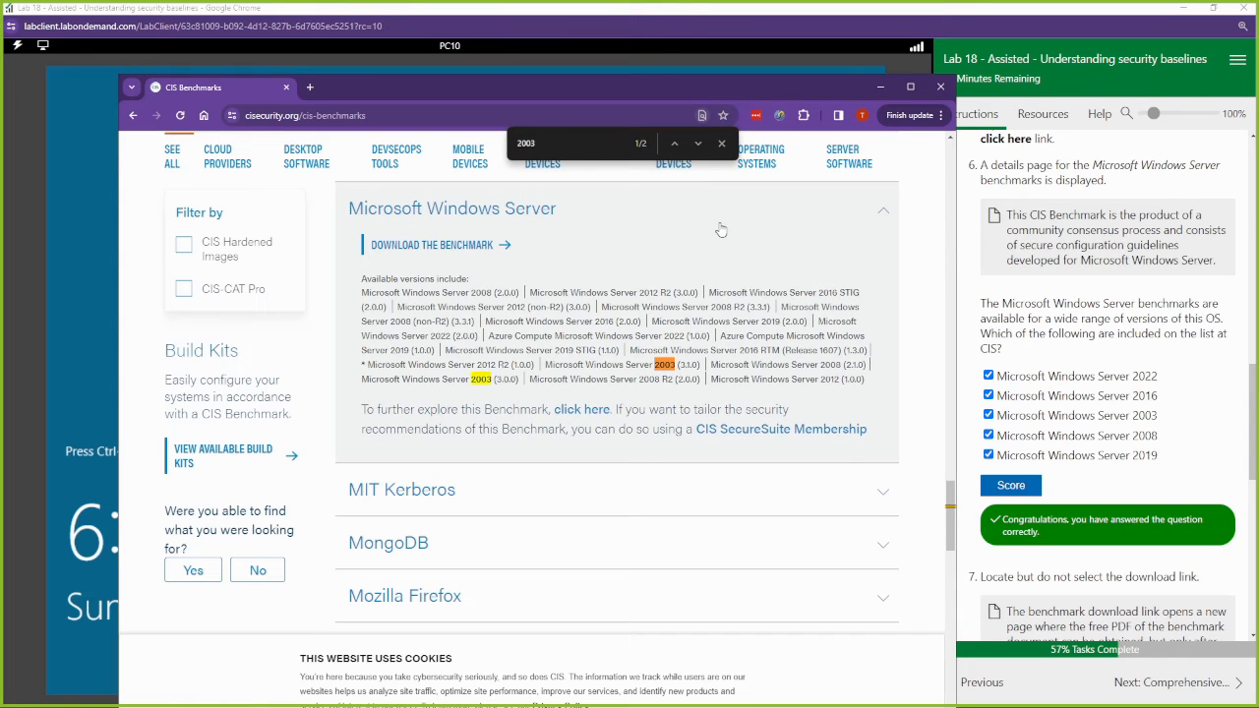
text(2008)
key(ctrl+a)
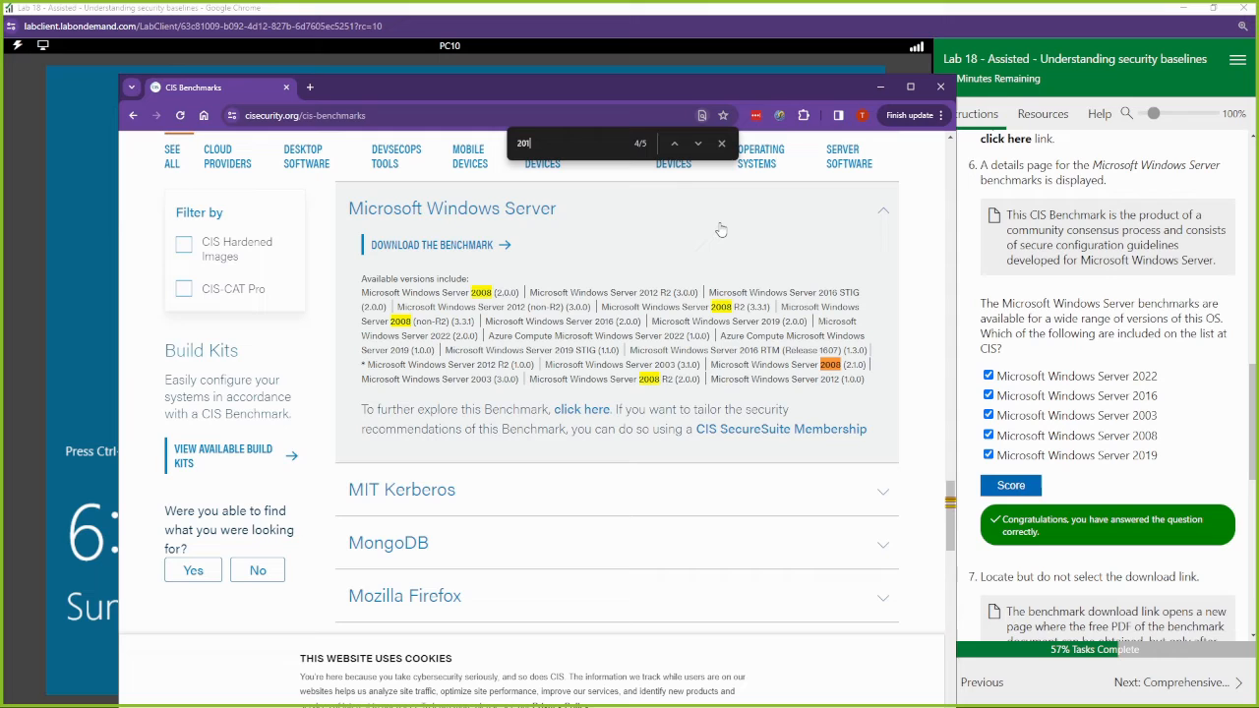
text(9)
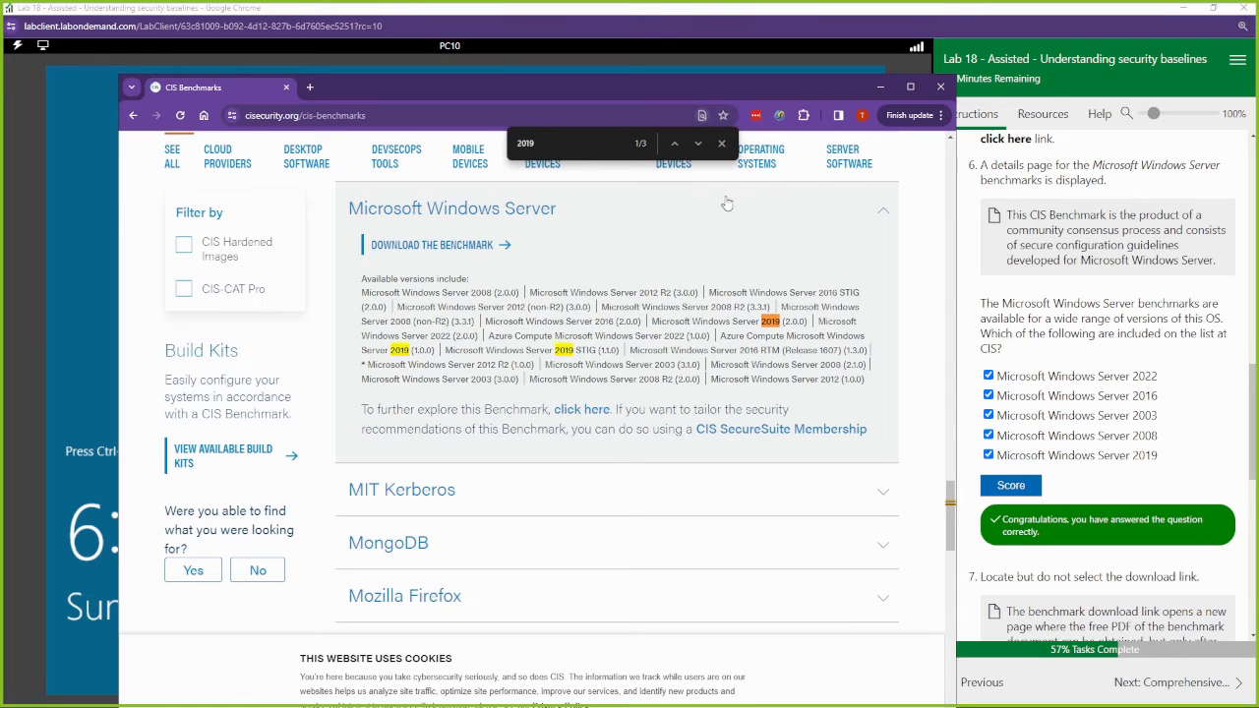
key(alt+Tab)
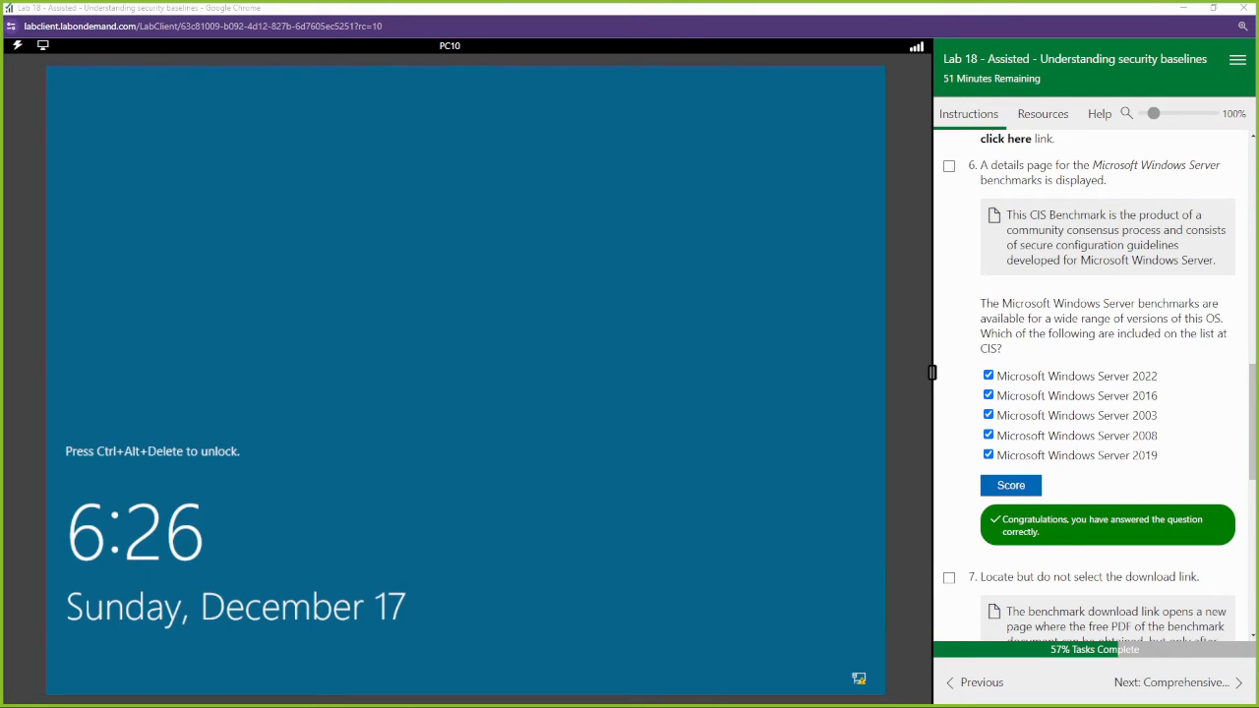
scroll(1007, 462, down, 3)
scroll(1007, 462, down, 3)
scroll(1007, 462, down, 3)
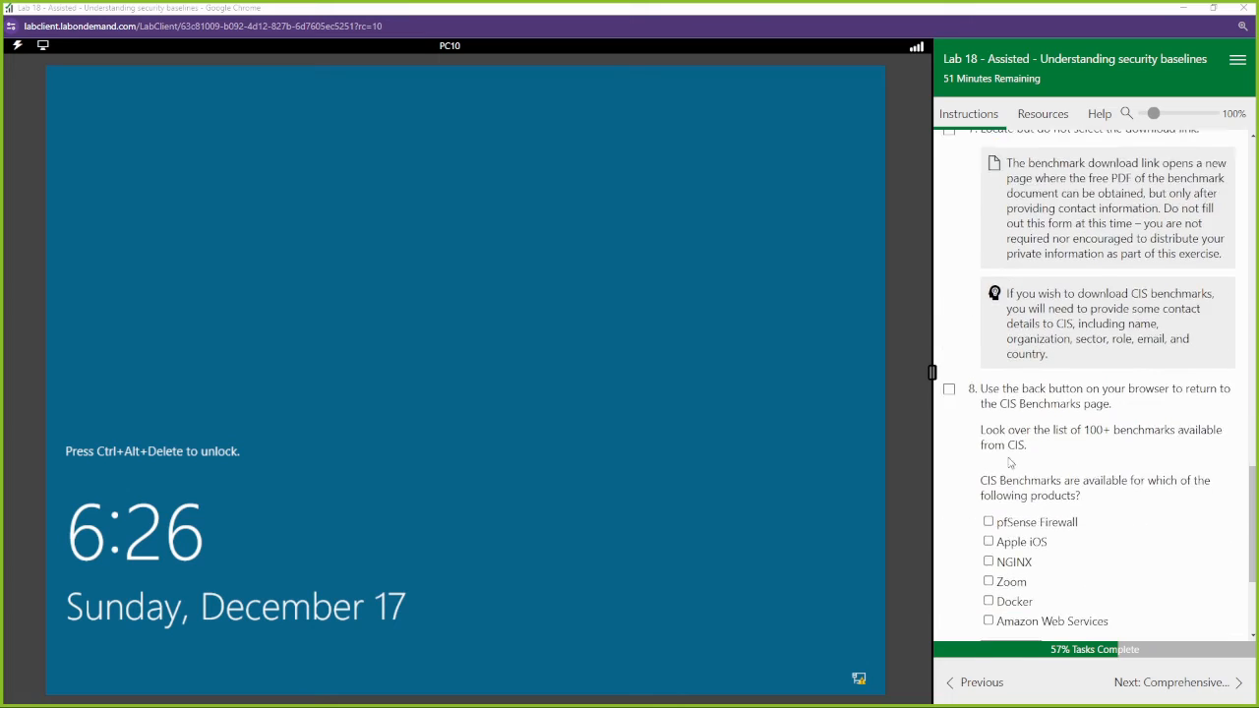
scroll(1007, 463, down, 2)
scroll(1009, 463, up, 2)
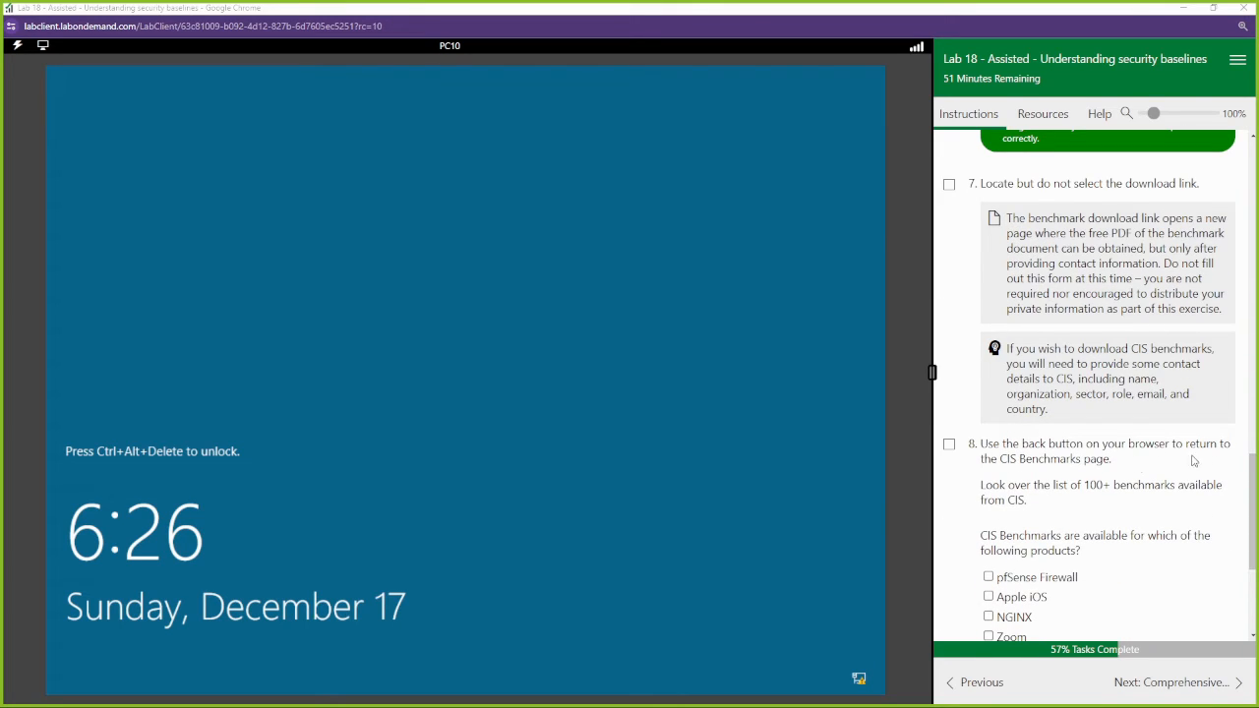
scroll(1033, 508, down, 1)
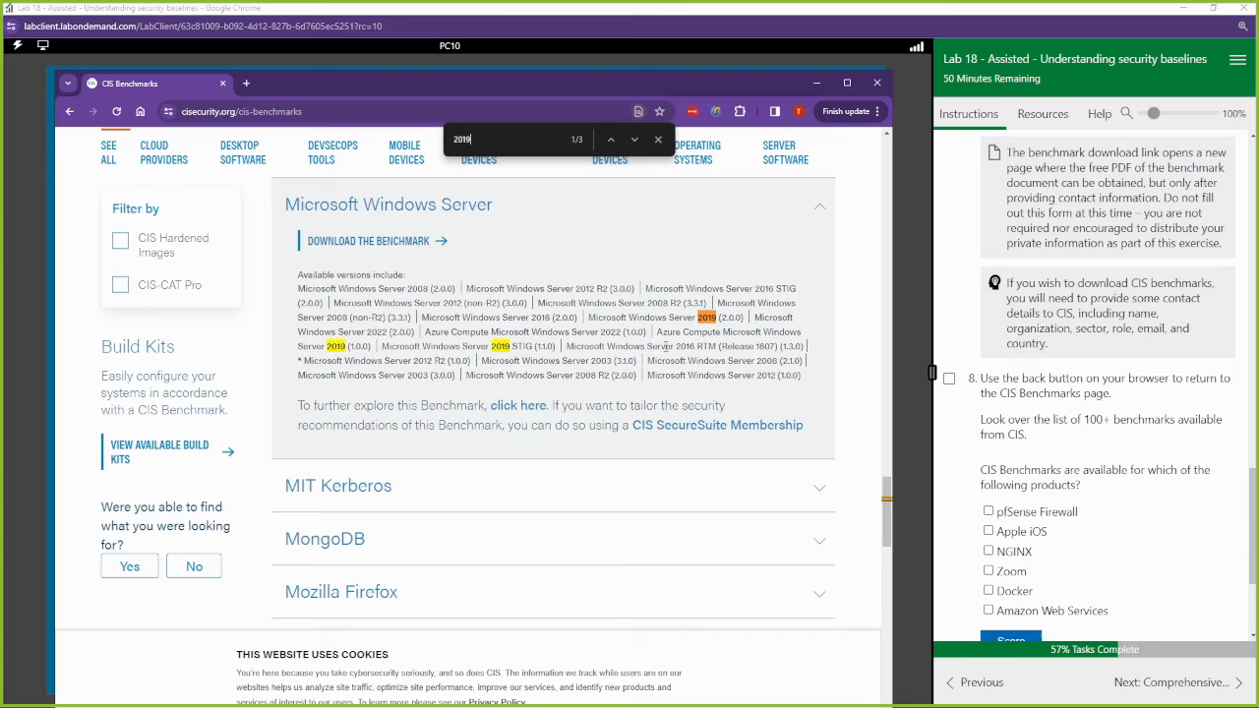
key(ctrl+f)
text(pf)
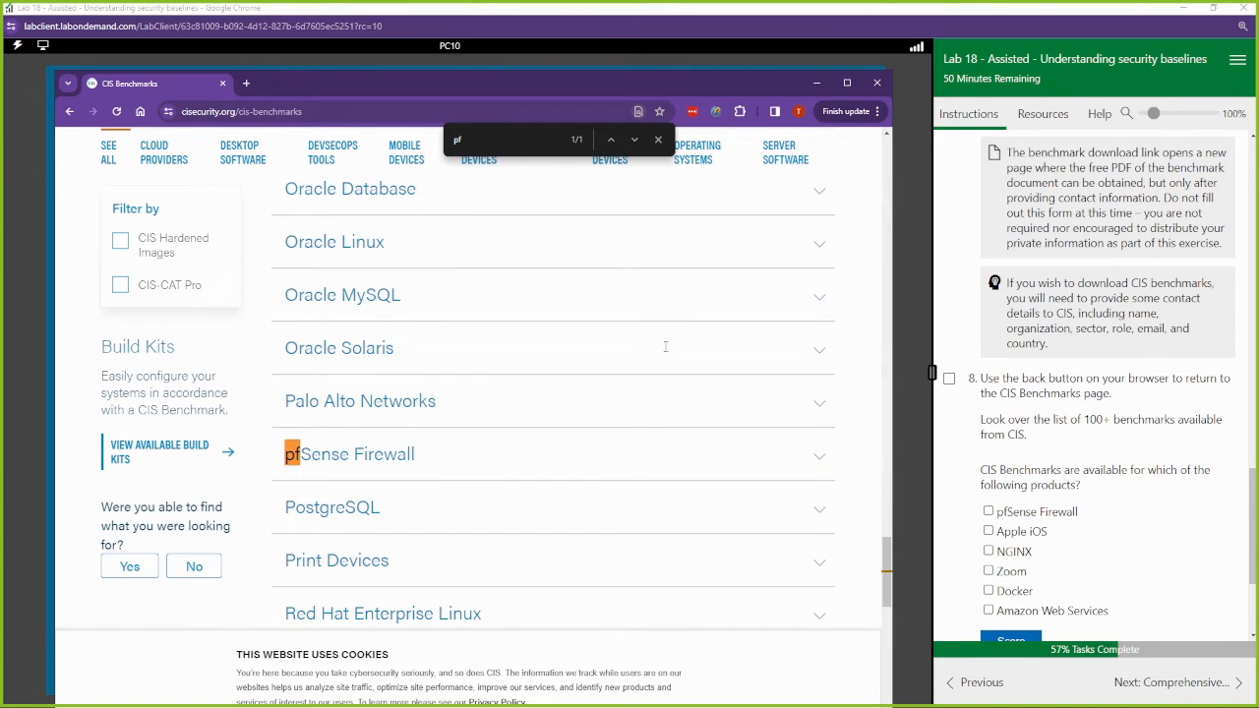
text(applie)
key(BackSpace)
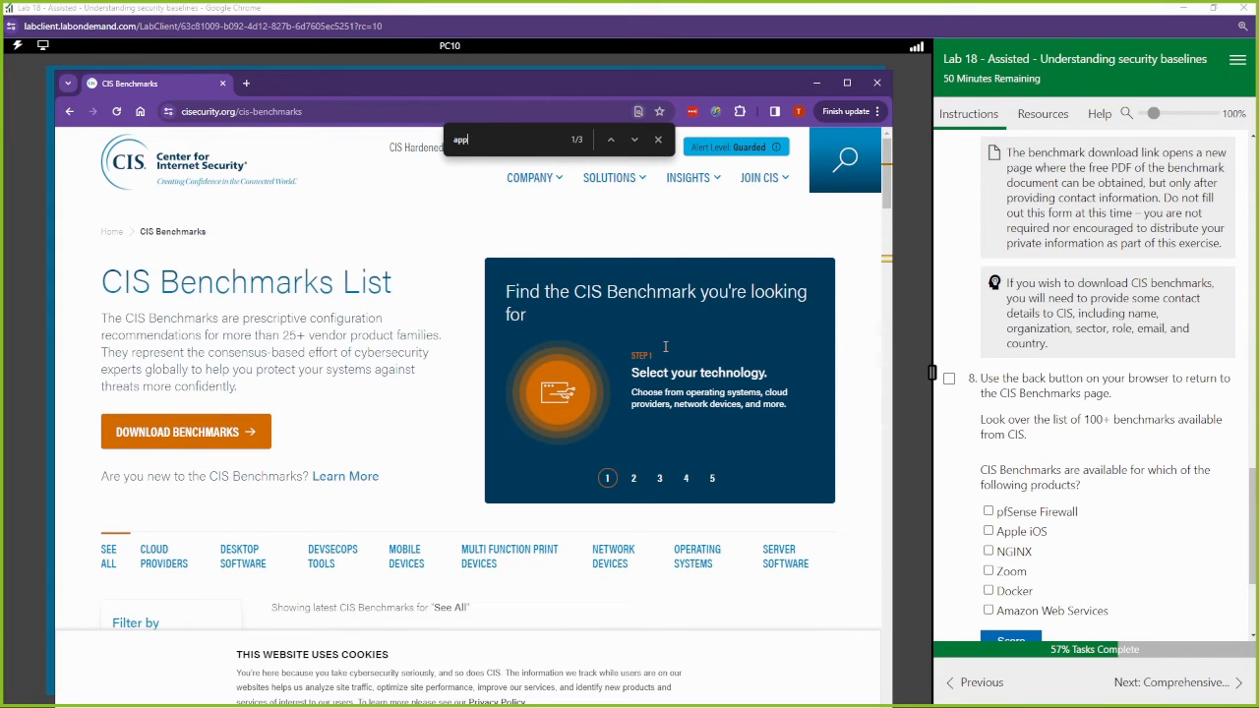
text(e)
key(ctrl+a)
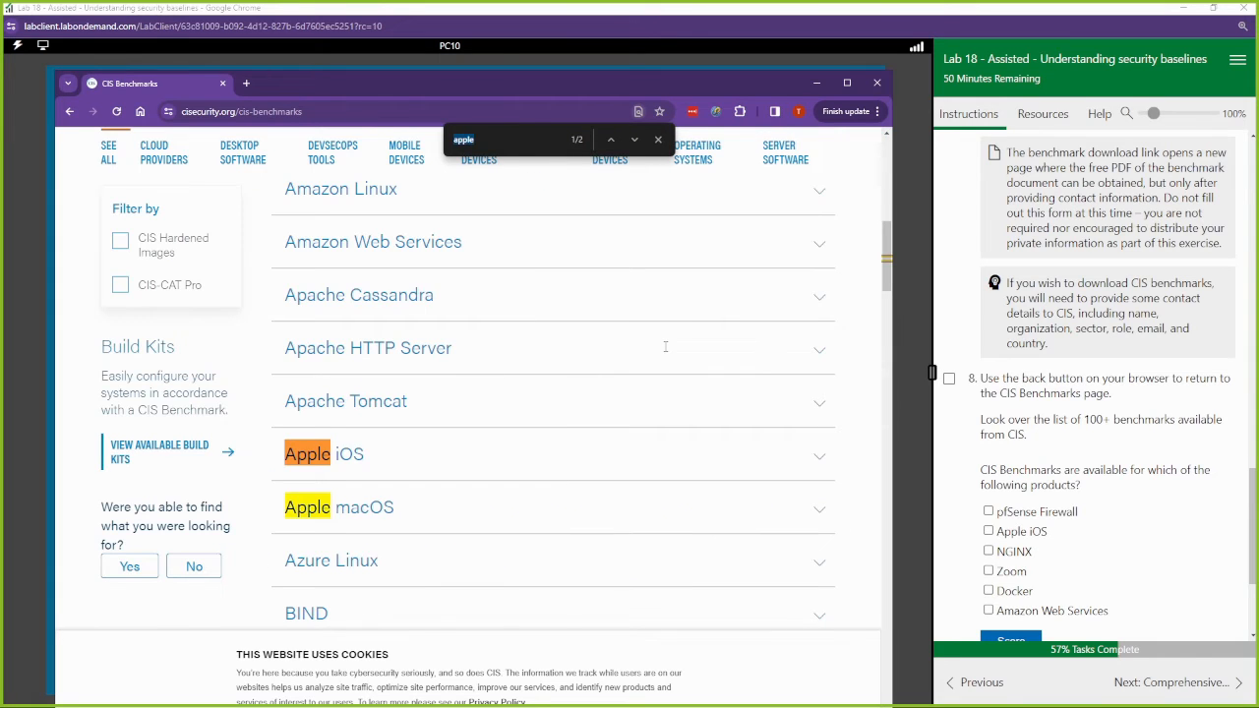
text(ngin)
key(ctrl+a)
text(zoom)
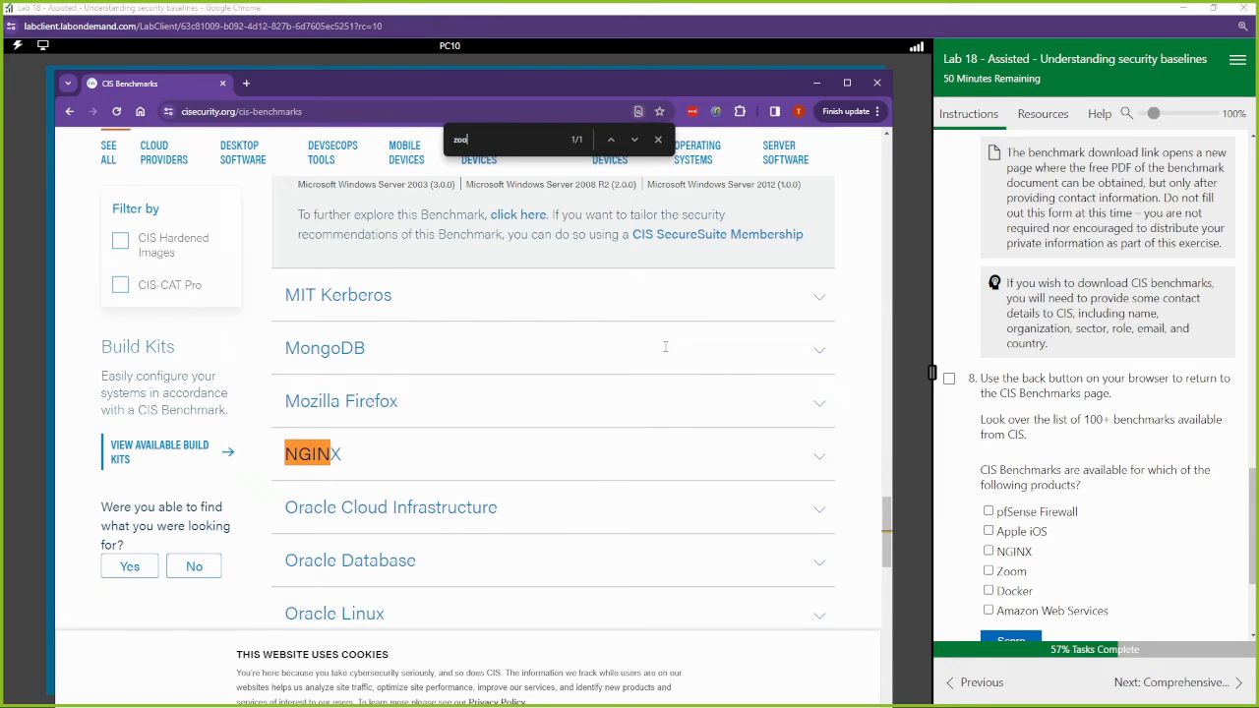
key(ctrl+a)
text(dock)
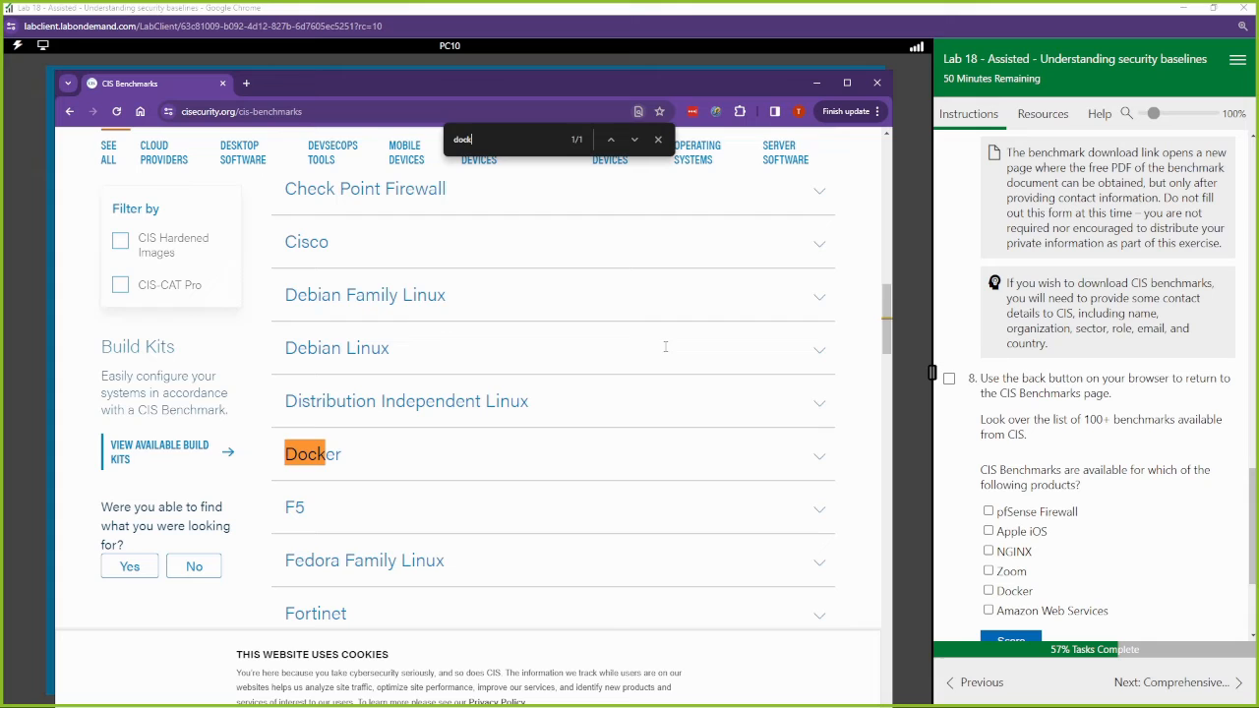
key(ctrl+a)
text(amazon)
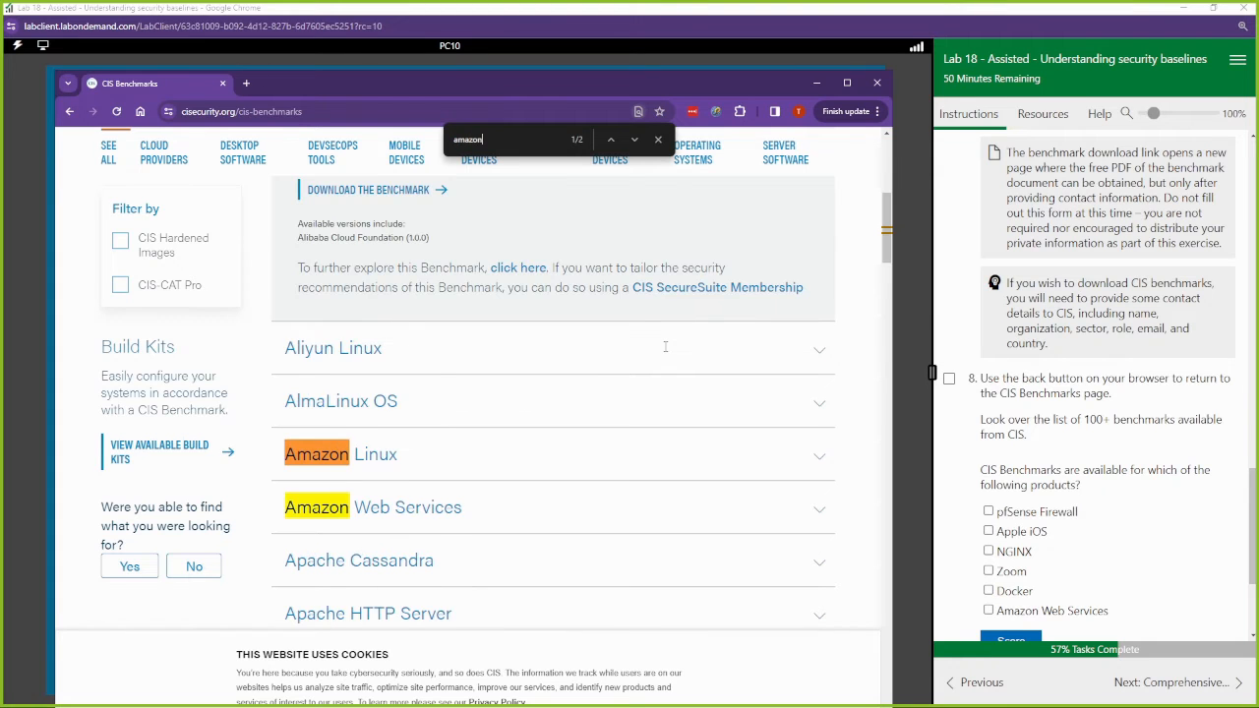
click(449, 46)
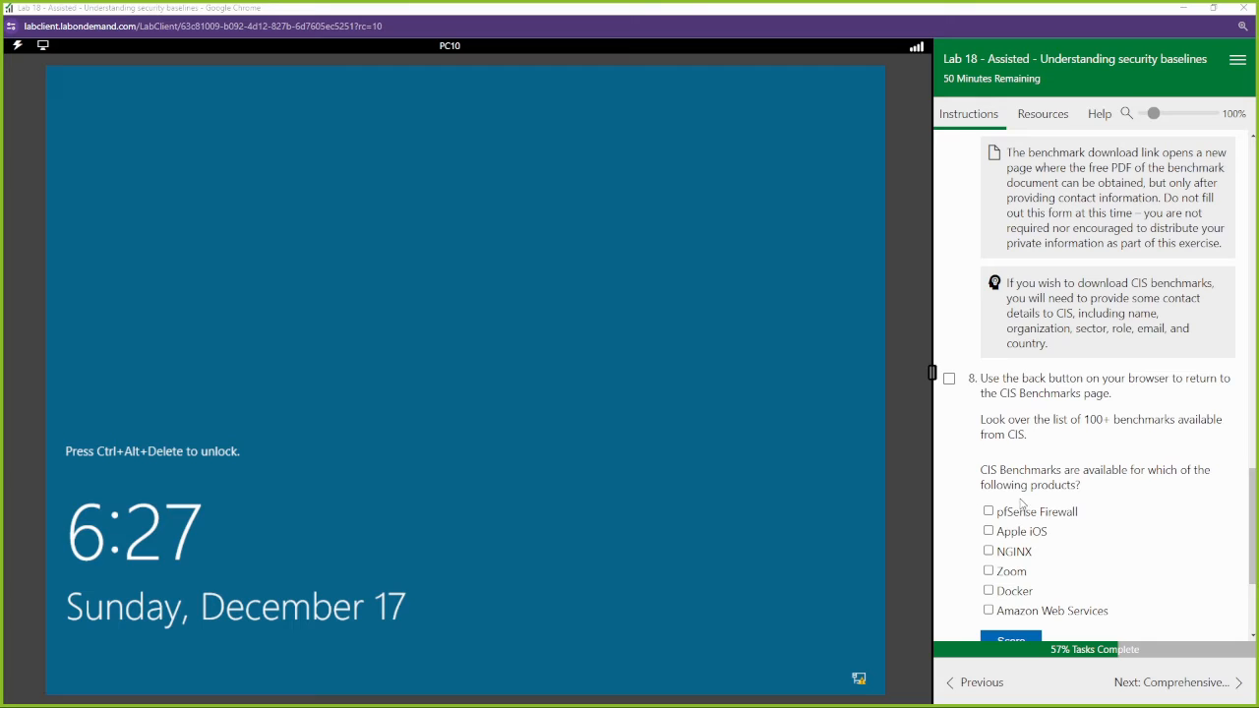
scroll(1023, 502, down, 3)
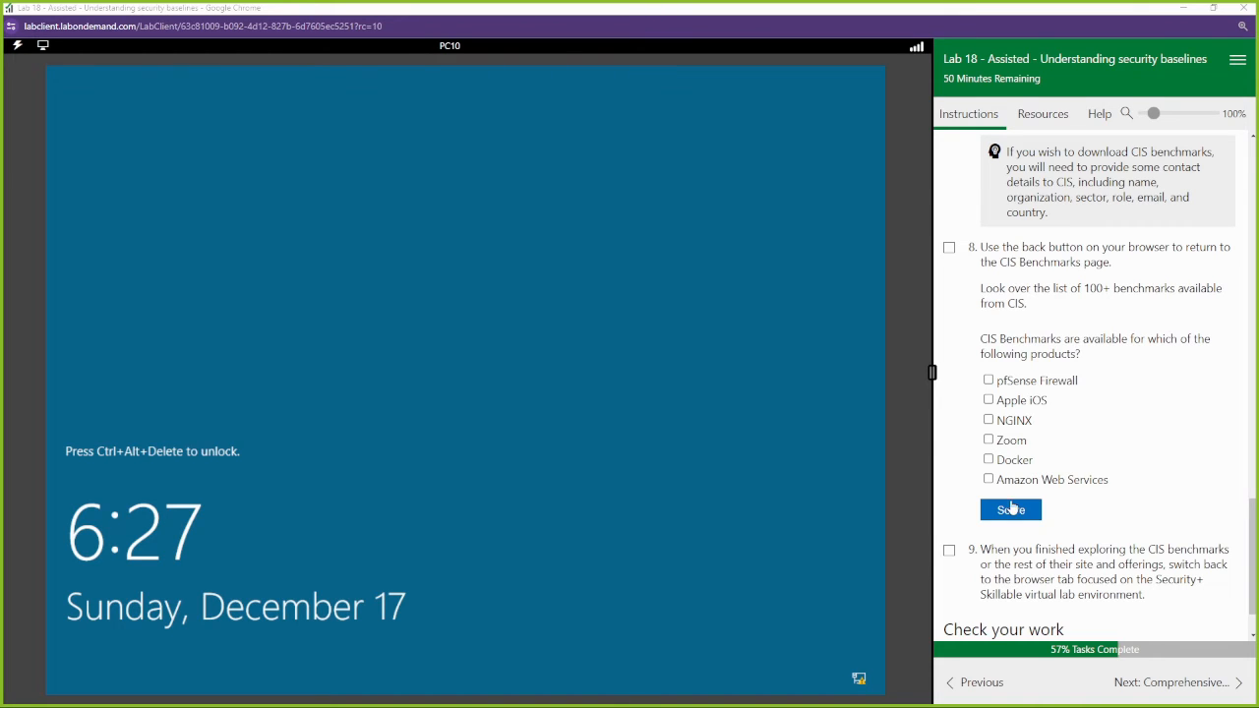
Answer question 8 with AWS, Docker and the remaining products ticked, and score it
click(988, 479)
click(988, 439)
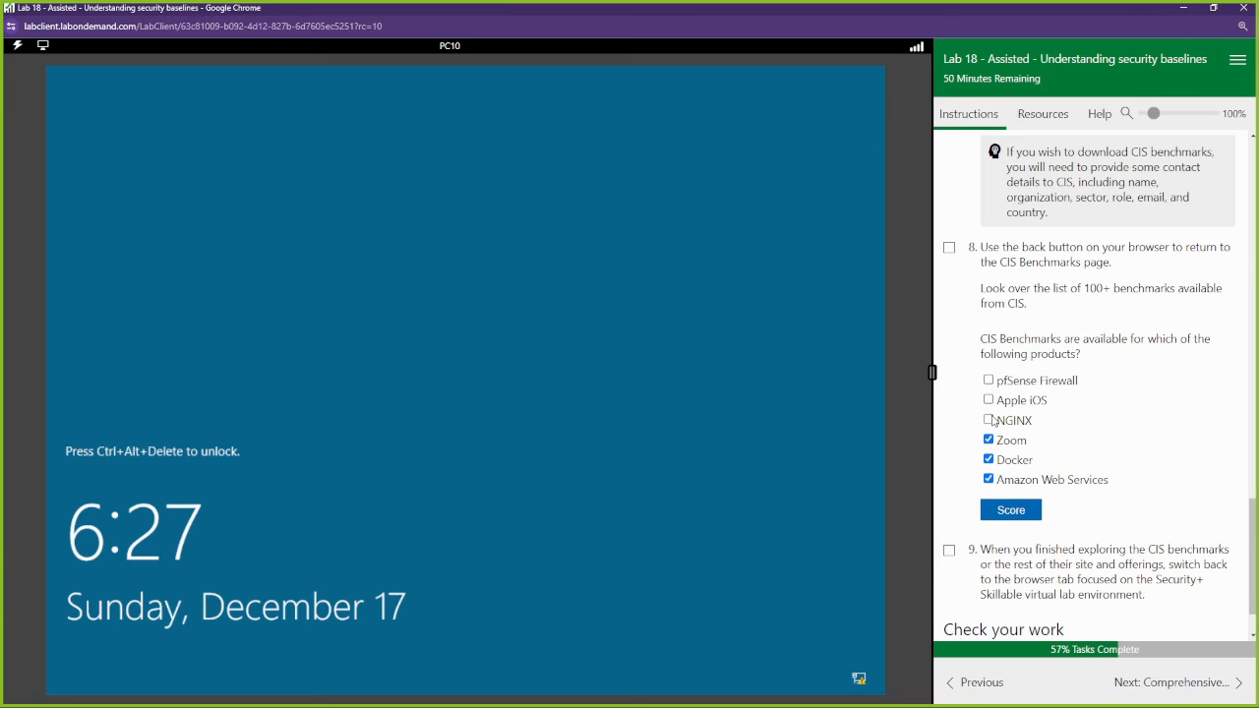
click(988, 400)
click(1011, 509)
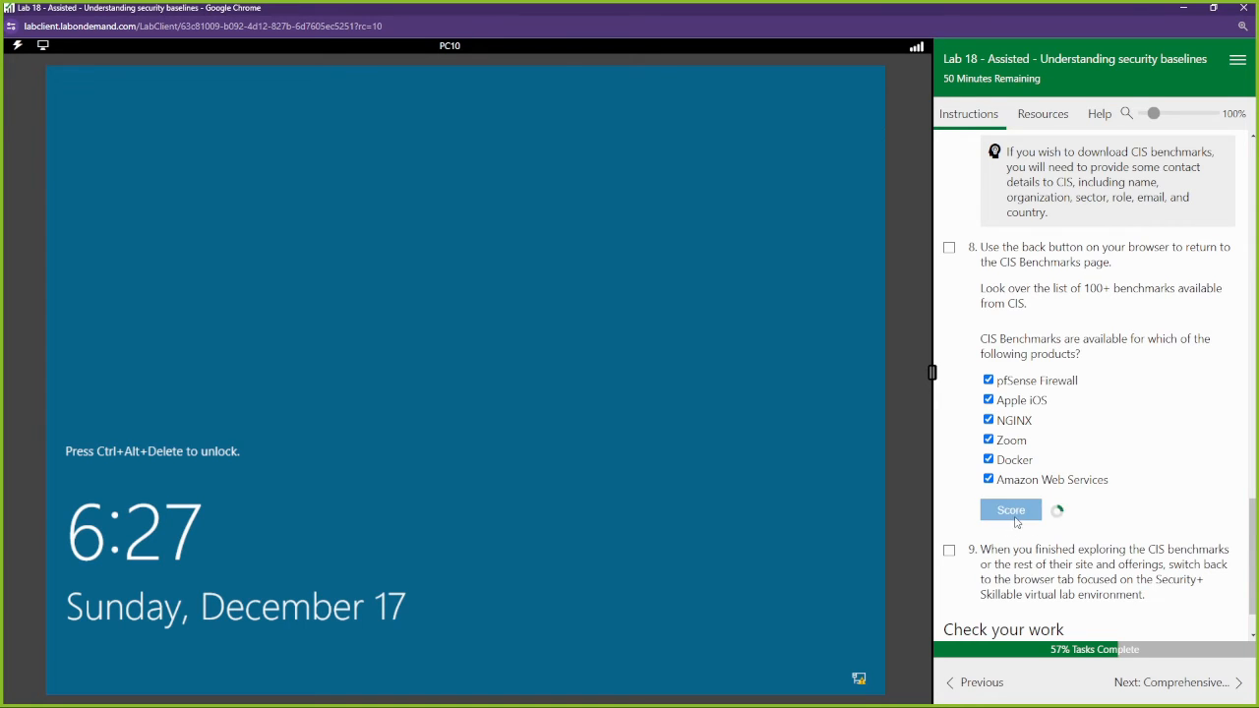
scroll(1074, 540, down, 2)
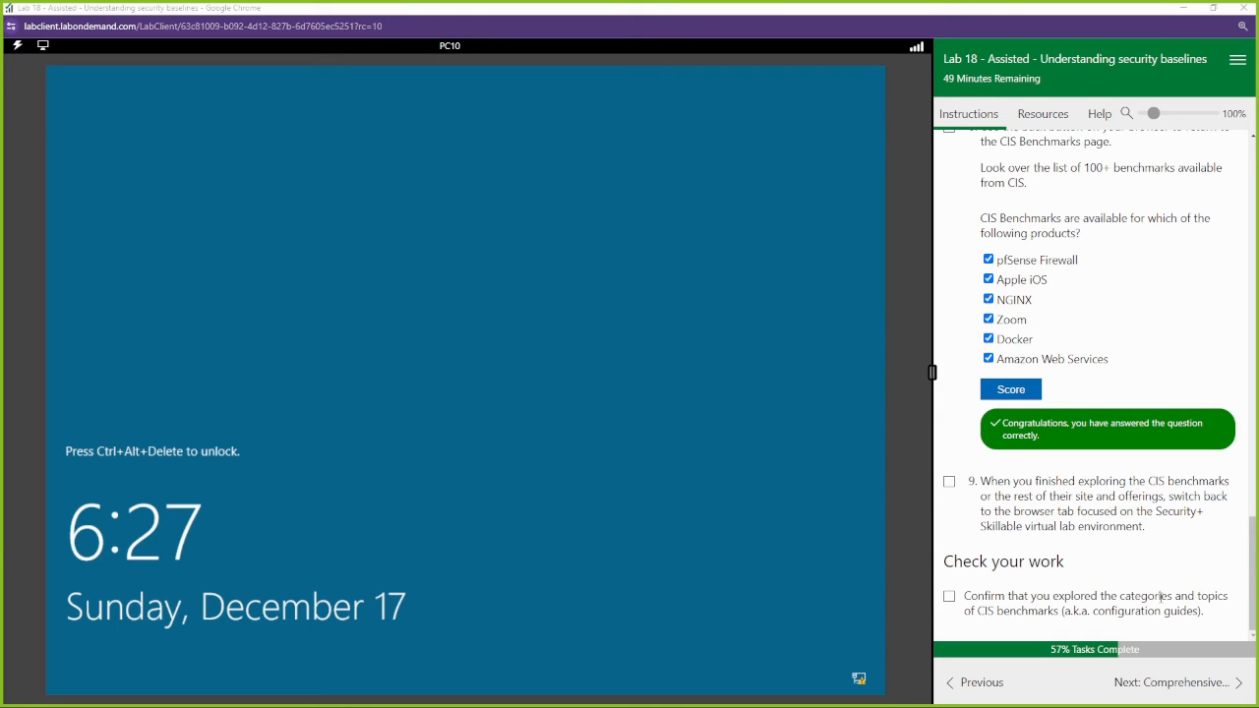
Mark step 9 done and confirm the benchmark categories were explored
click(948, 596)
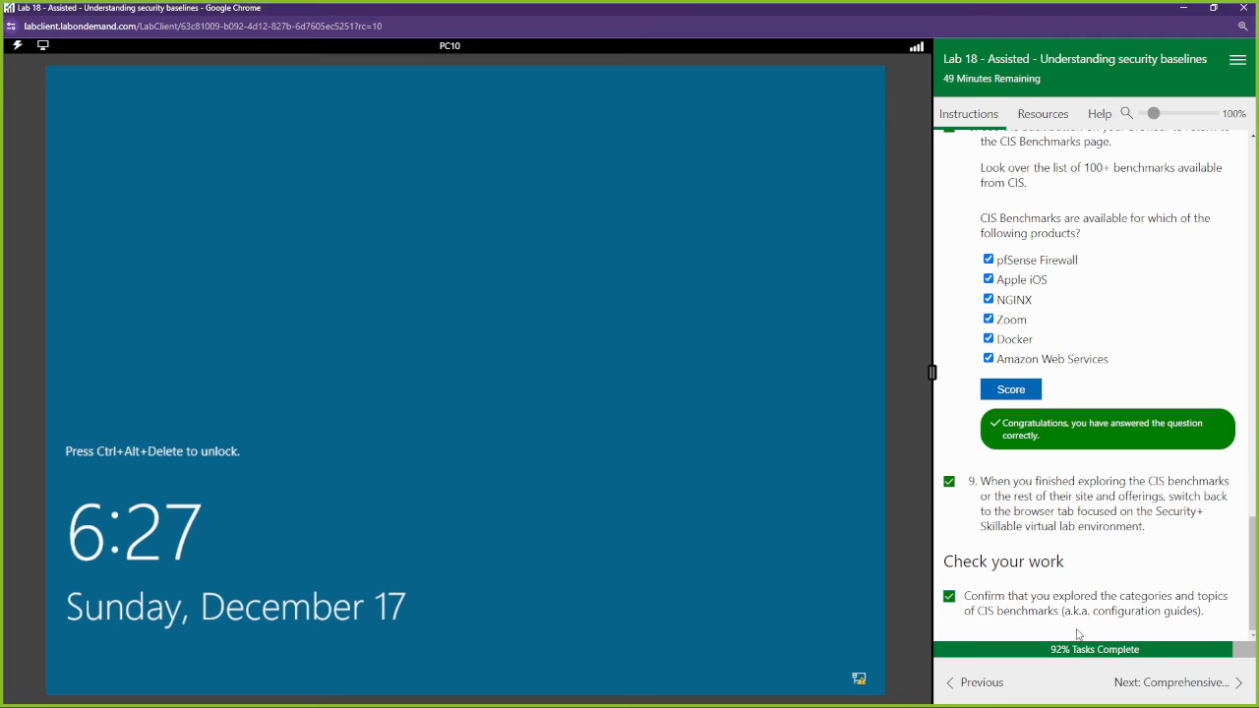
click(1173, 681)
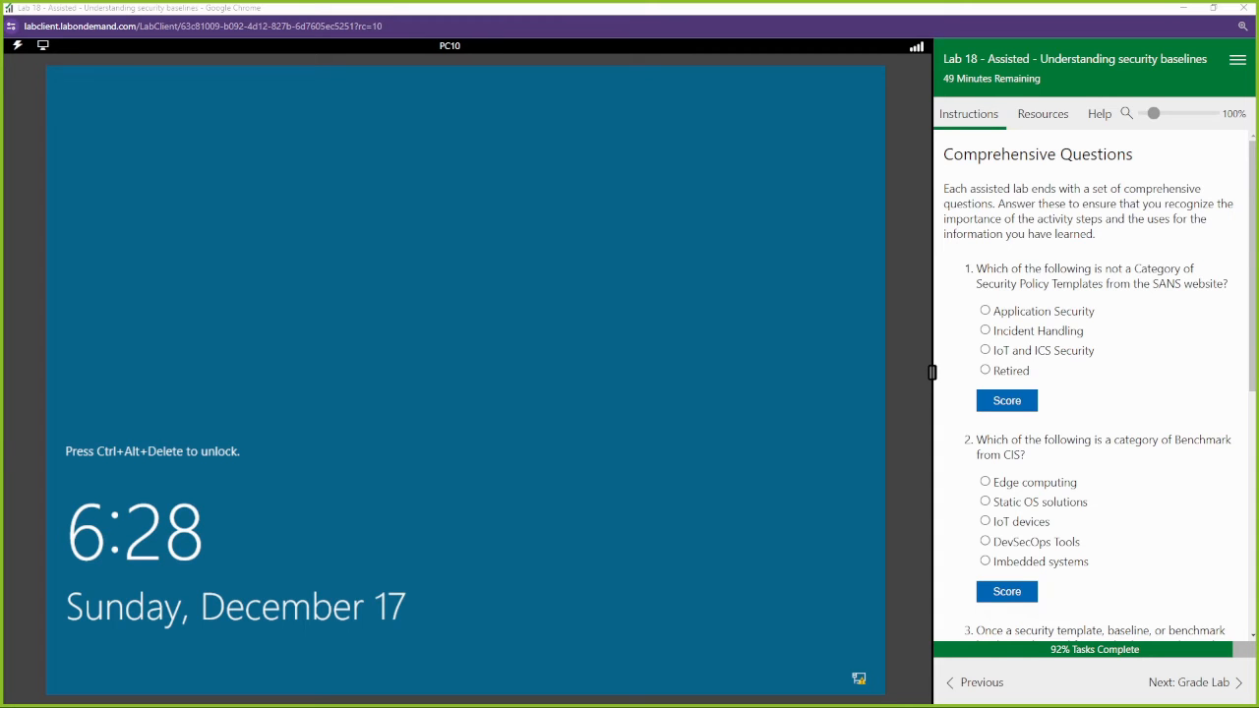
Answer comprehensive question 1 with IoT and ICS Security and score it correct
drag(39, 104, 554, 70)
click(1062, 313)
click(1053, 334)
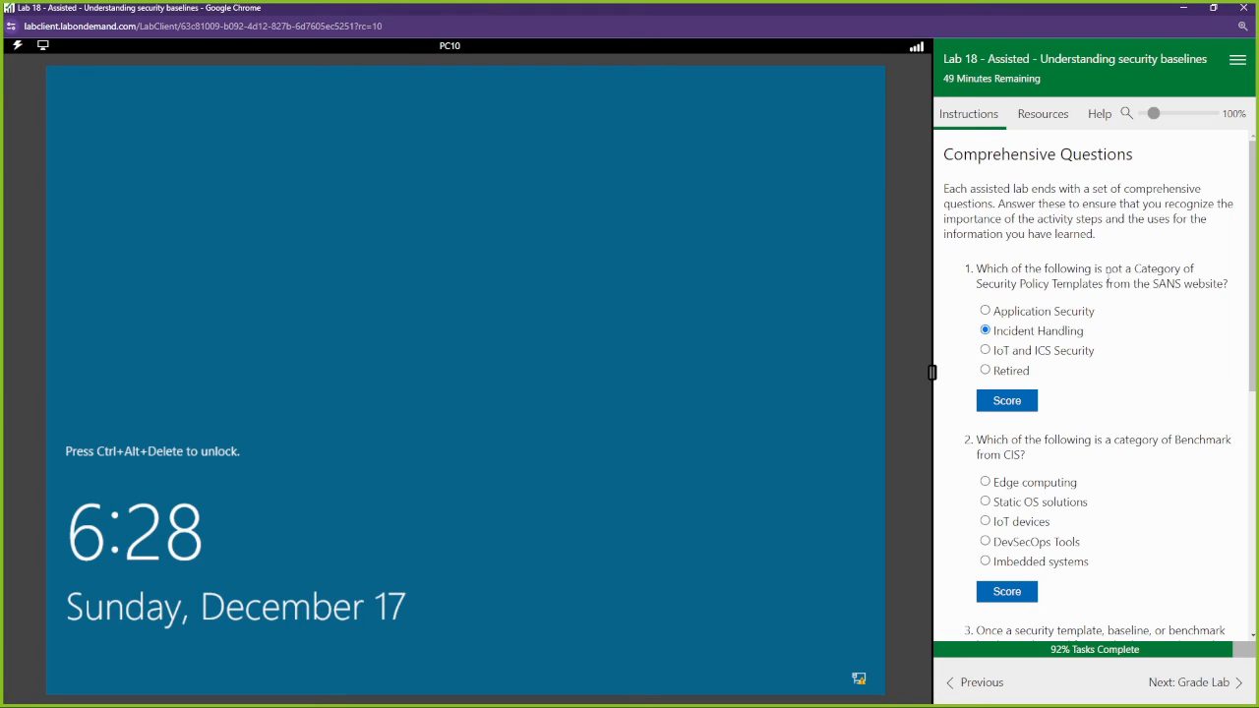
click(1033, 351)
click(1007, 401)
scroll(1053, 402, down, 2)
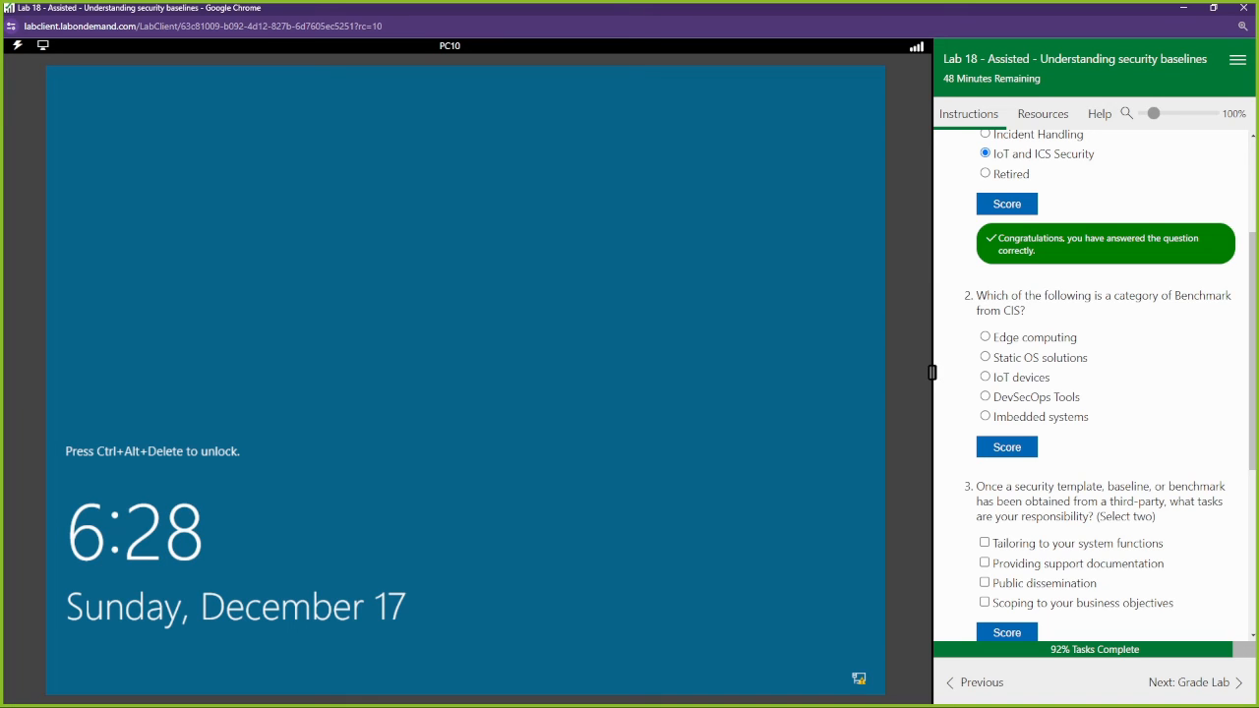
Answer question 2 as DevSecOps Tools and bring the CIS Benchmarks window over the lab view
click(1006, 446)
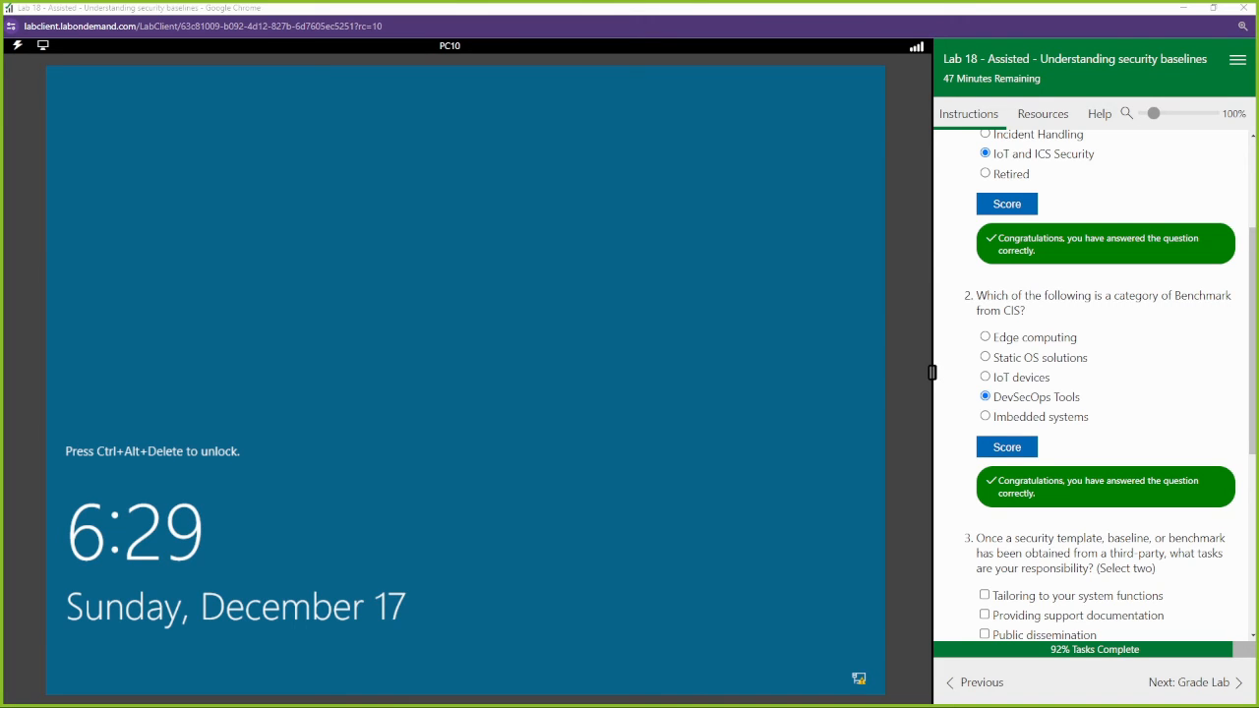
key(alt+Tab)
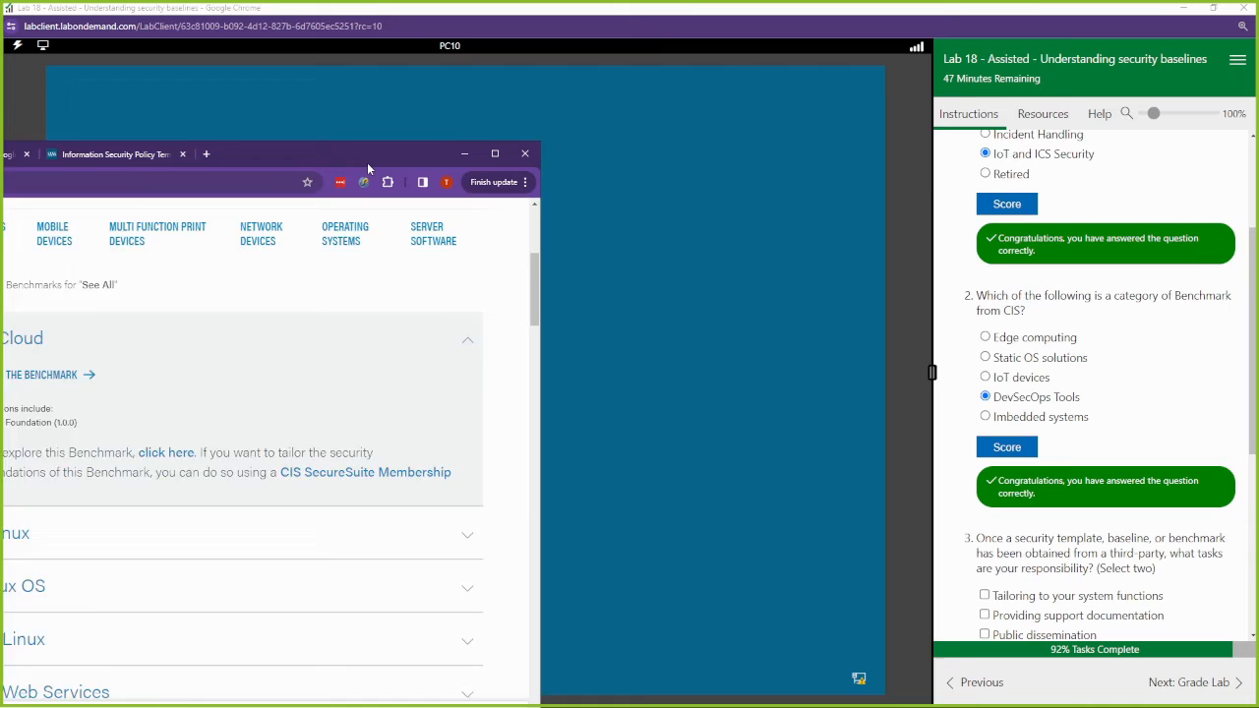
mouse_move(889, 52)
mouse_down()
mouse_move(724, 37)
mouse_move(709, 51)
mouse_up()
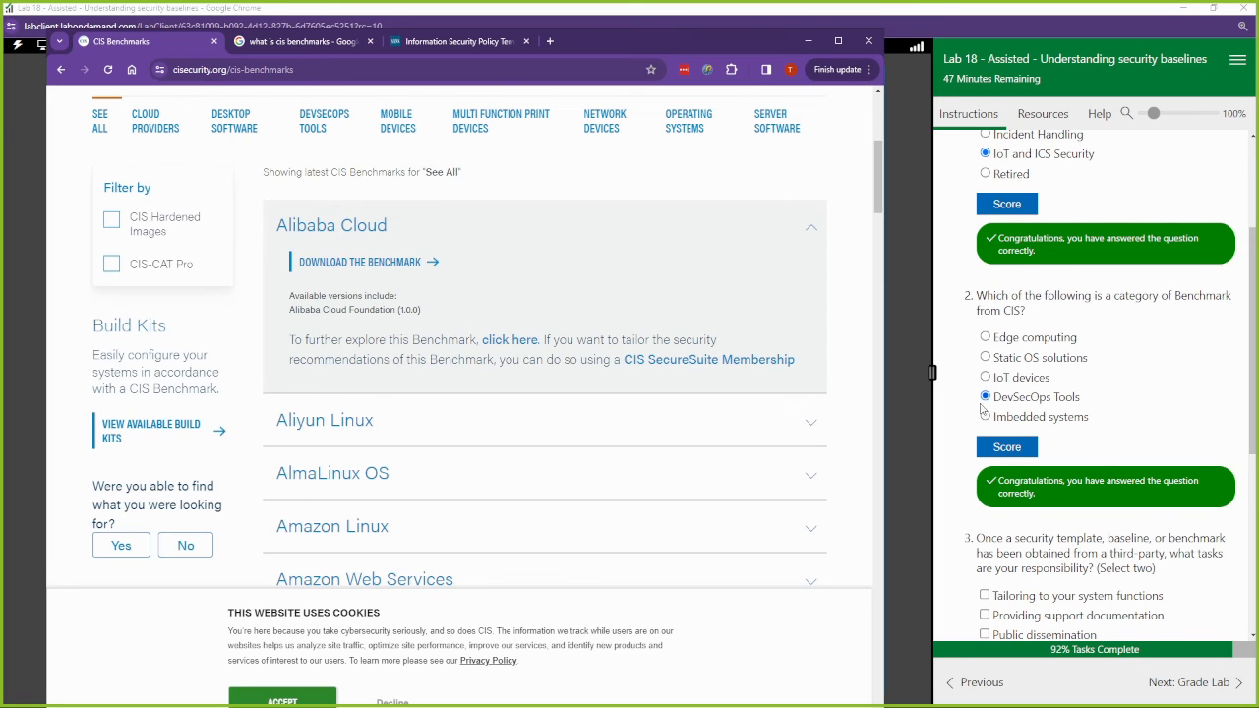
scroll(1027, 454, down, 2)
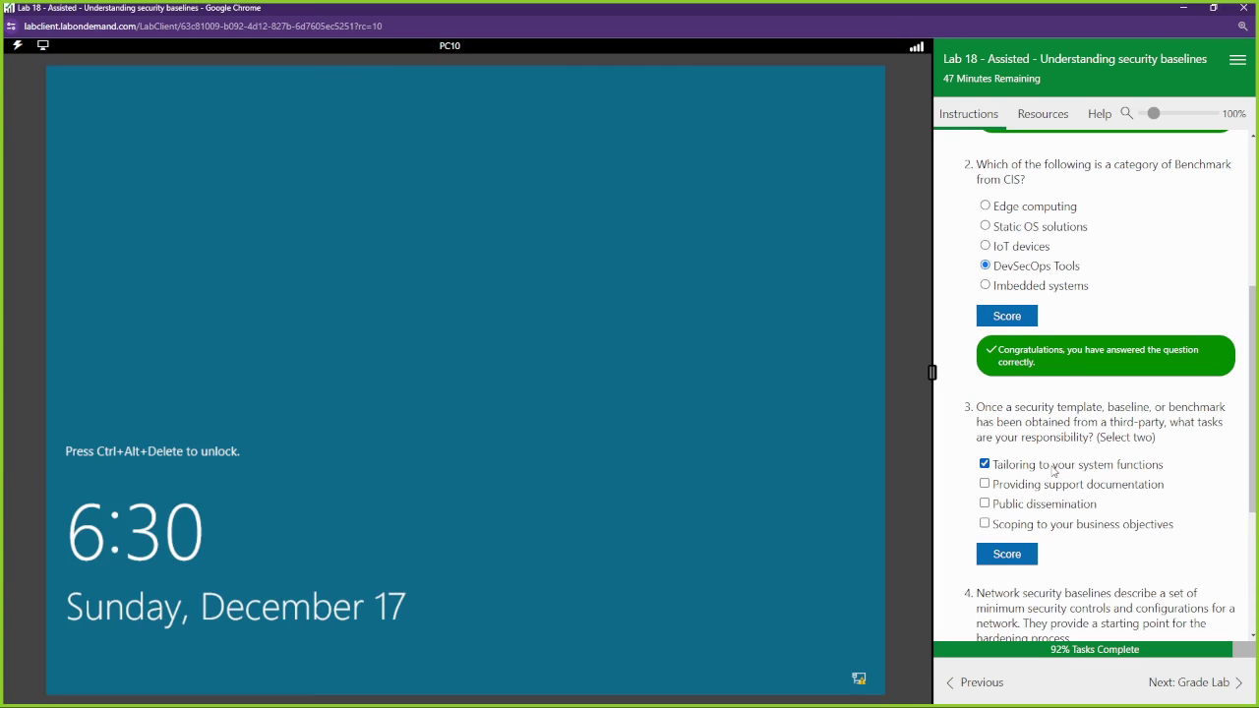
Score question 3 with Tailoring to system functions and Scoping to business objectives checked
click(1053, 464)
click(1078, 524)
click(1012, 557)
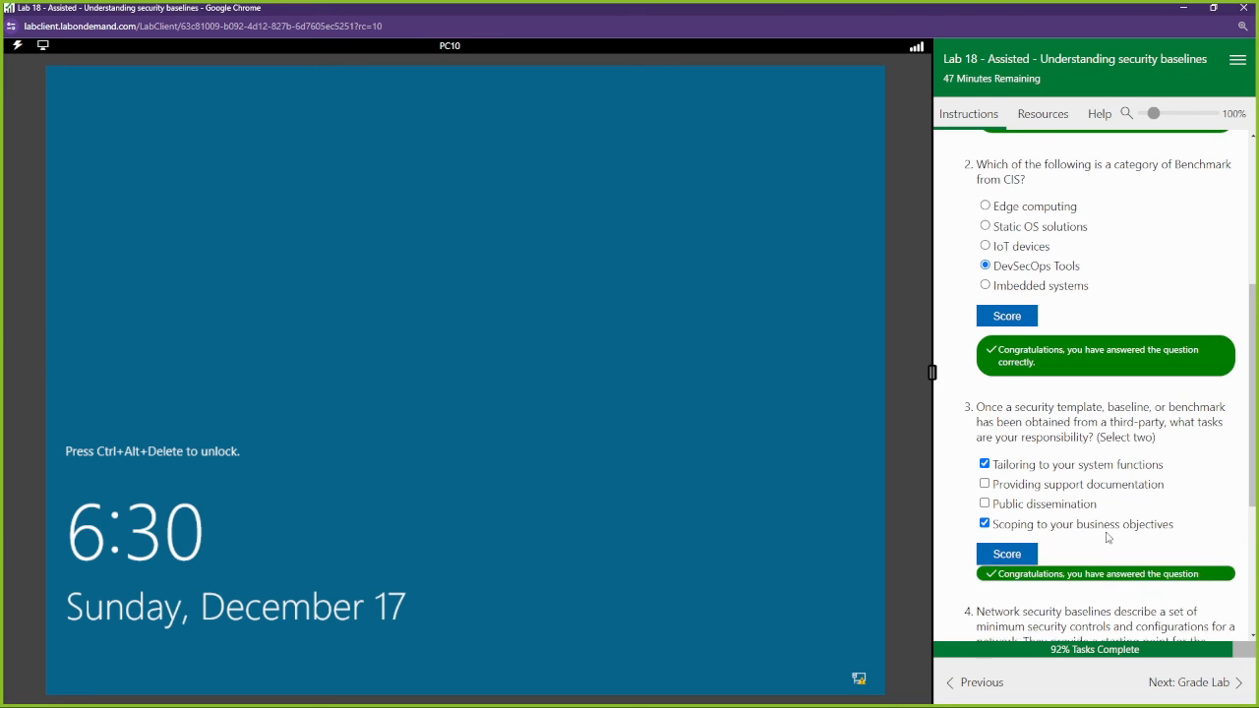
scroll(1111, 531, down, 1)
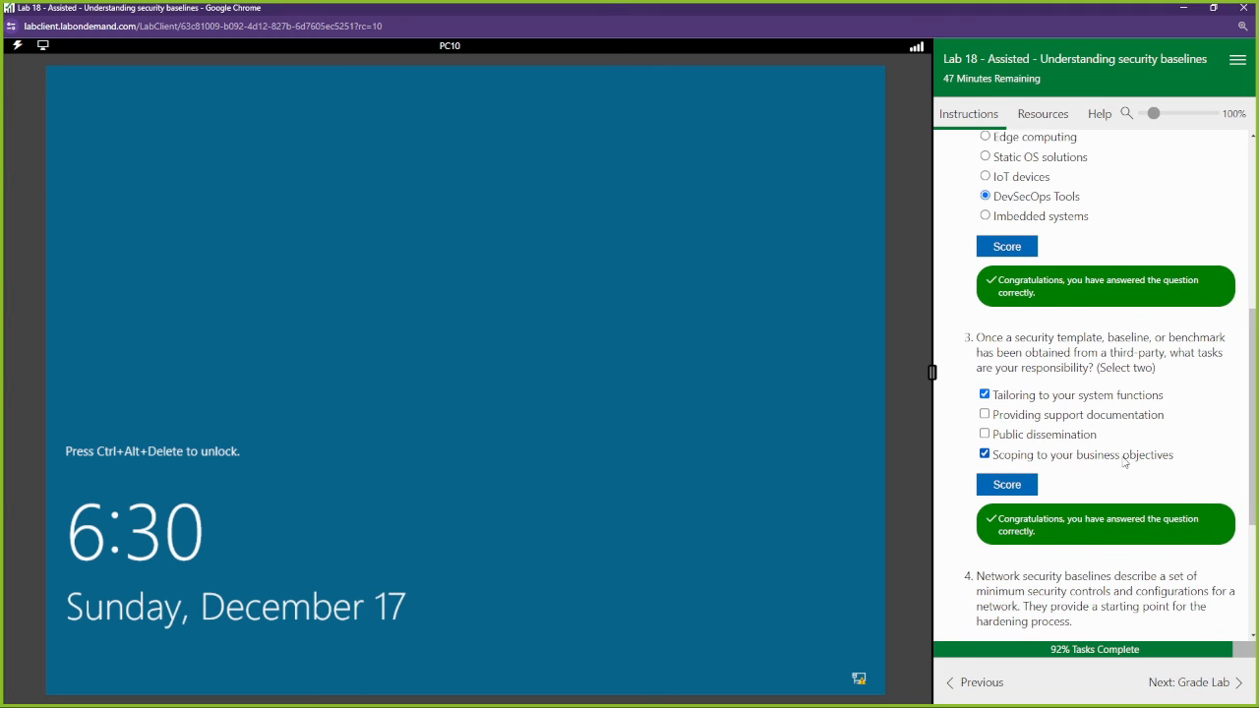
scroll(1123, 457, down, 3)
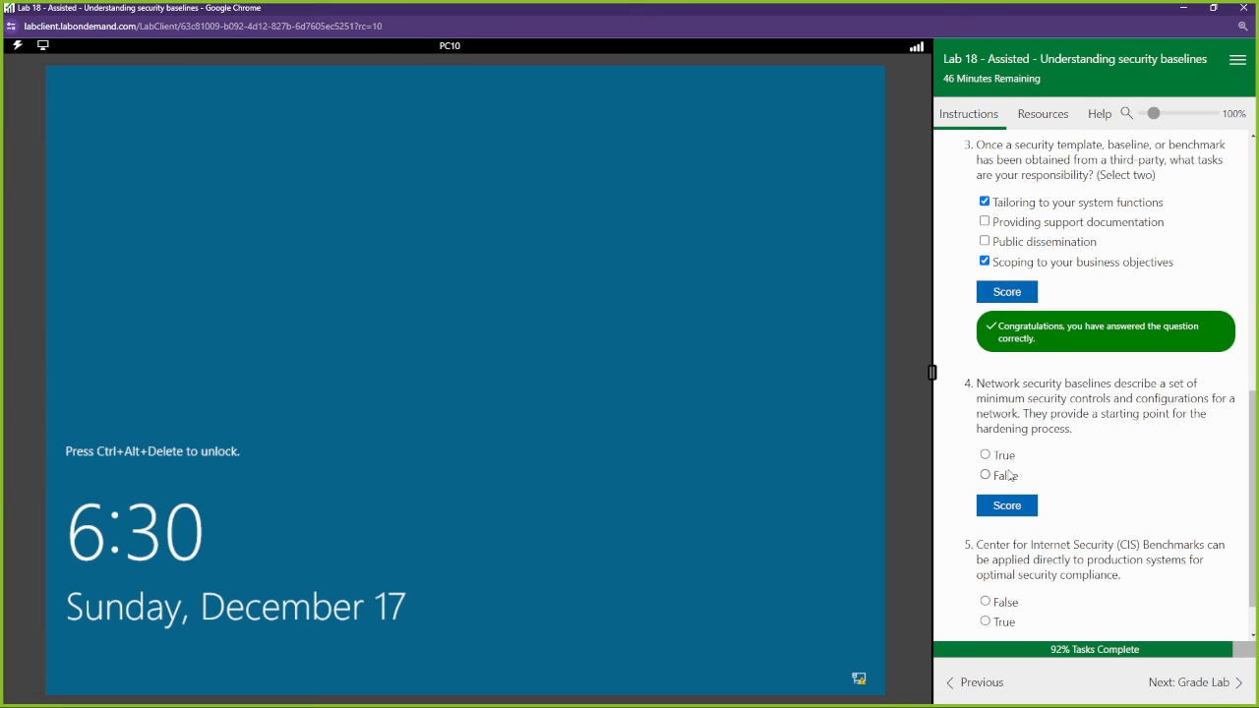
Answer question 4 as True and score it correct
click(998, 456)
click(1023, 504)
scroll(1082, 492, down, 1)
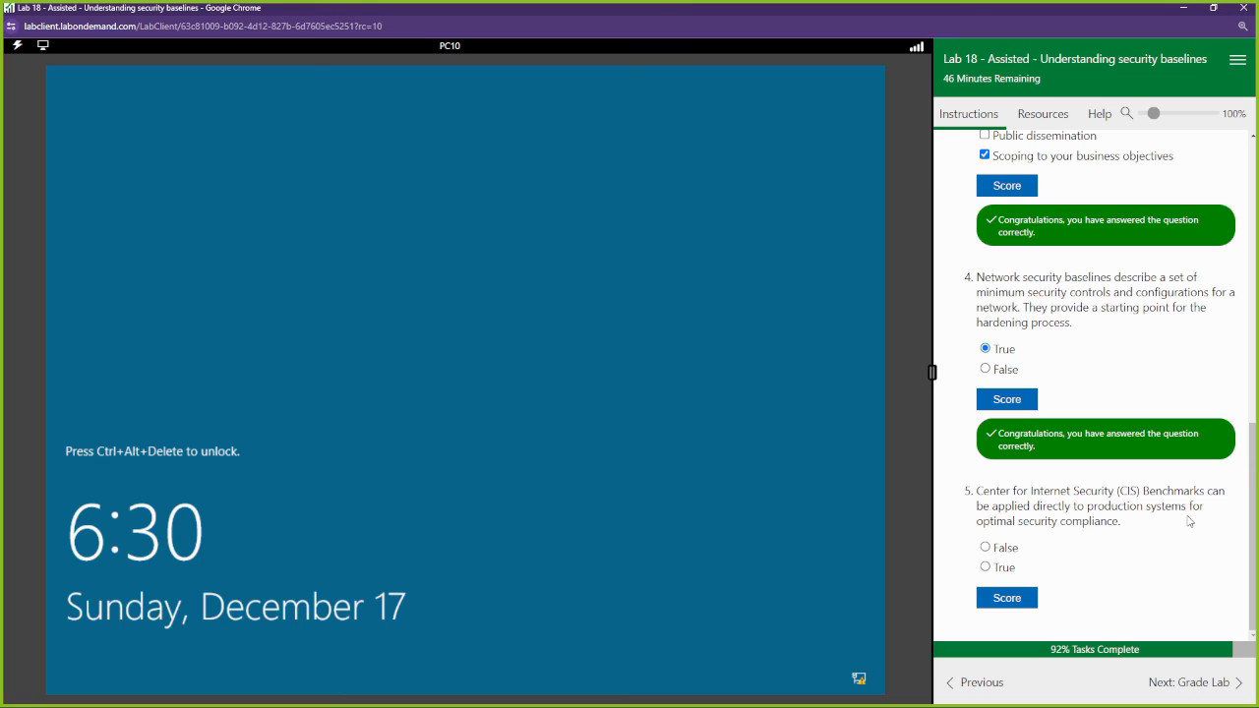
Score question 5 as True, then correct it to False and rescore after rereading the statement
click(984, 566)
click(1013, 597)
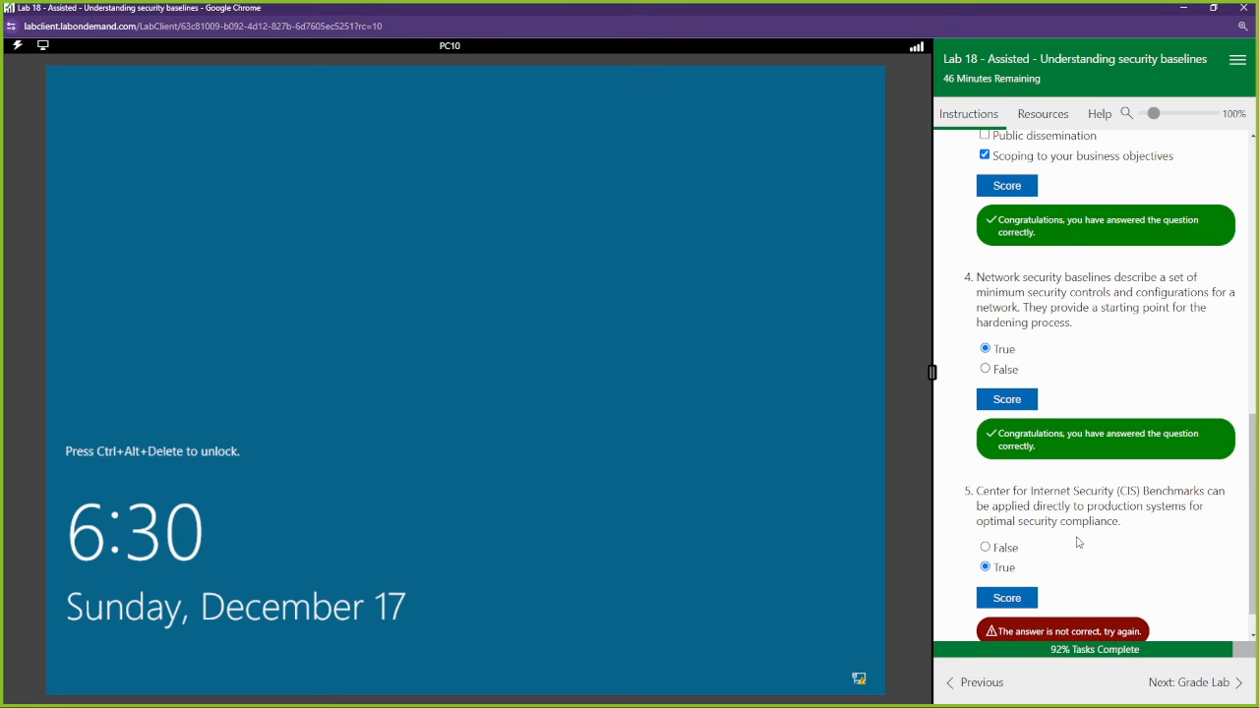
click(985, 547)
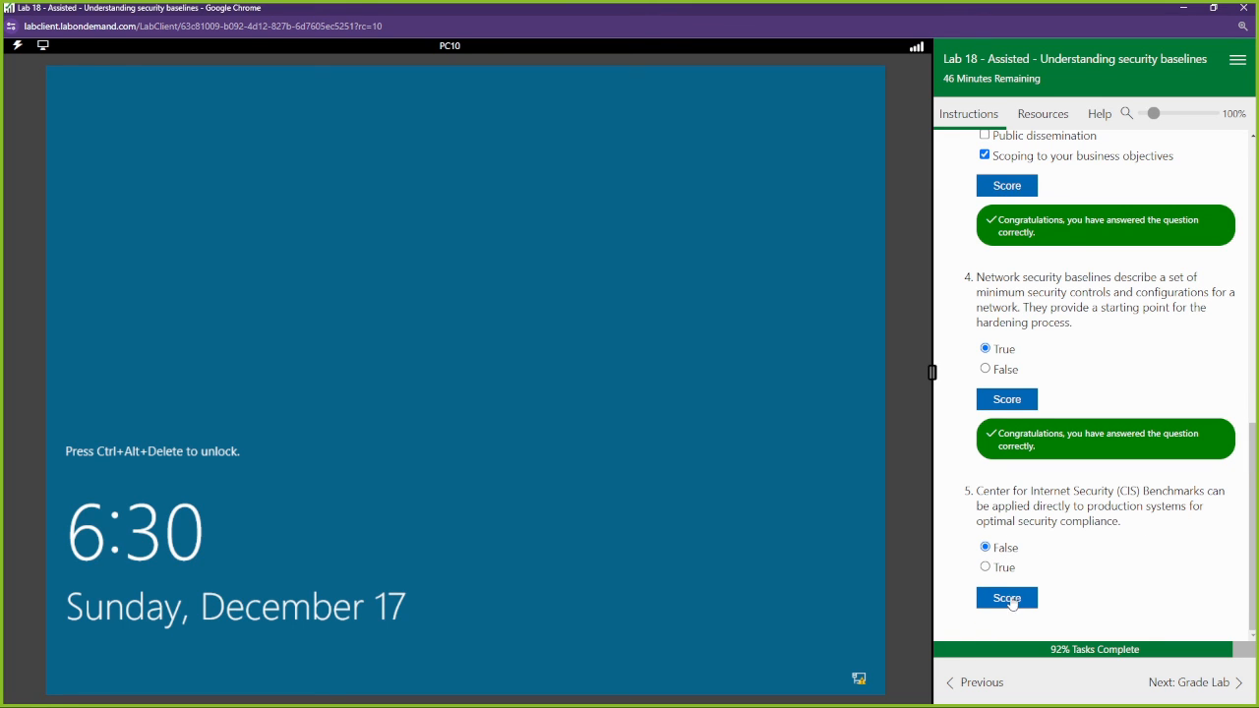
click(1006, 598)
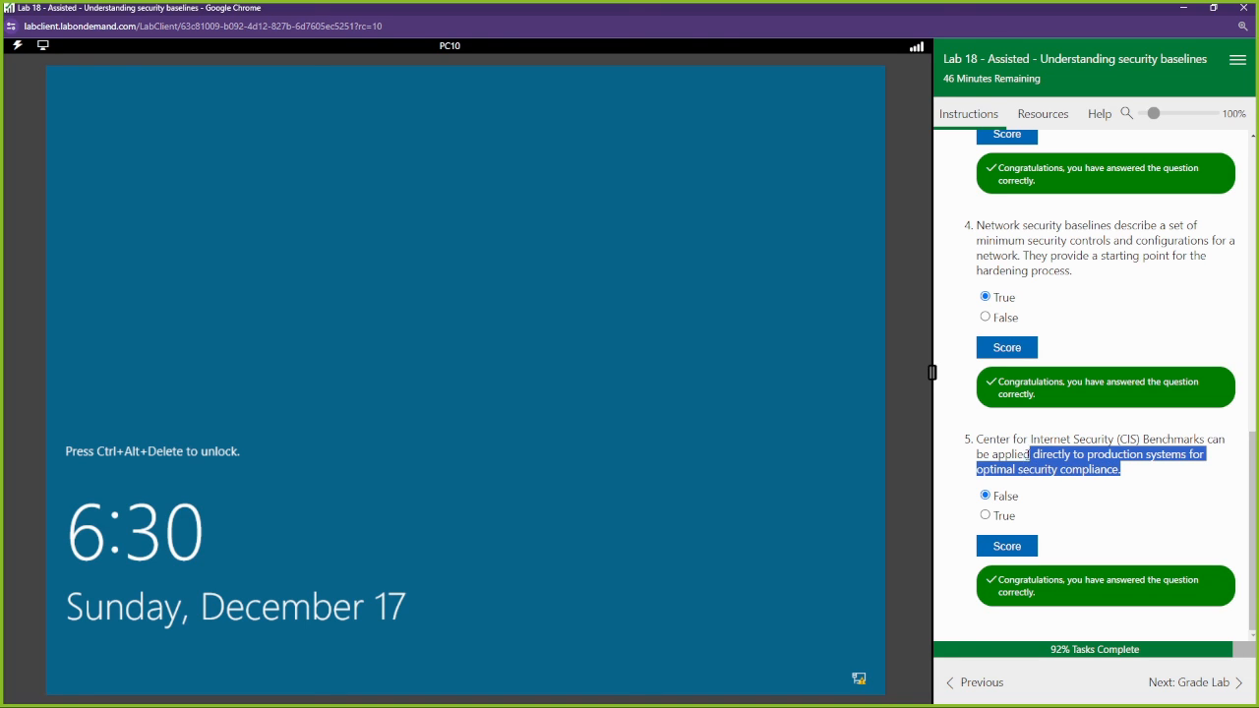
drag(1031, 454, 976, 440)
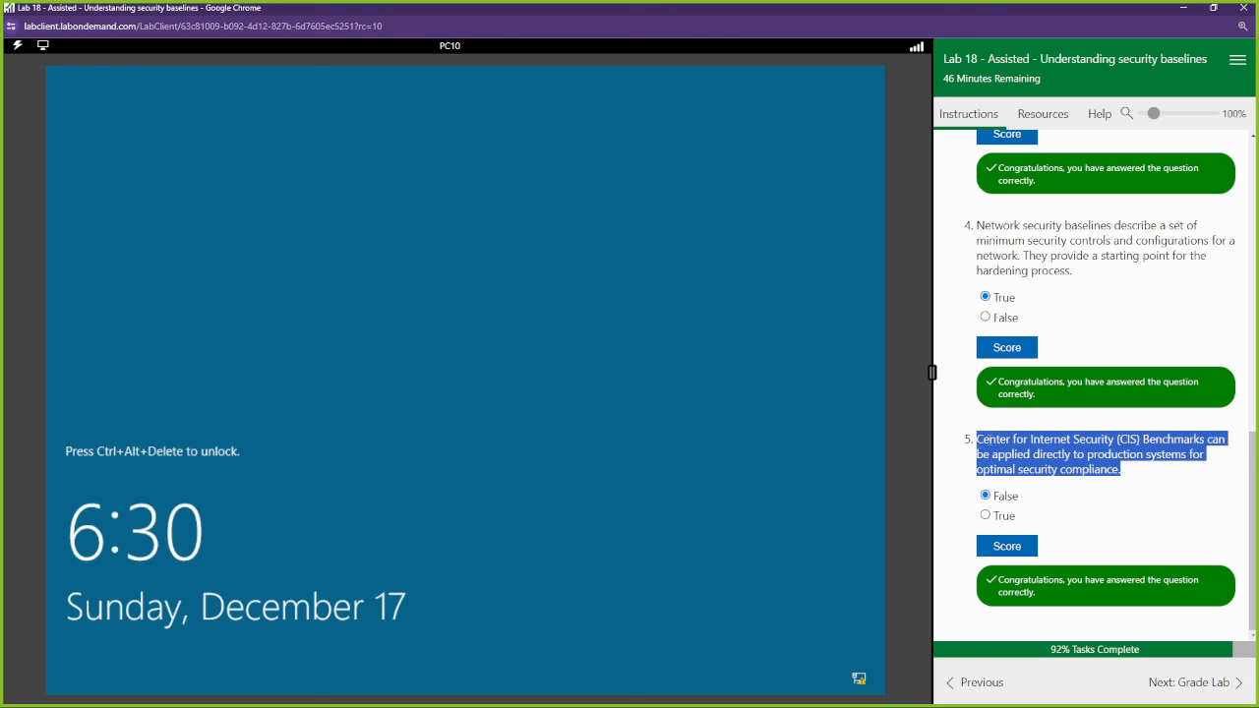
click(991, 439)
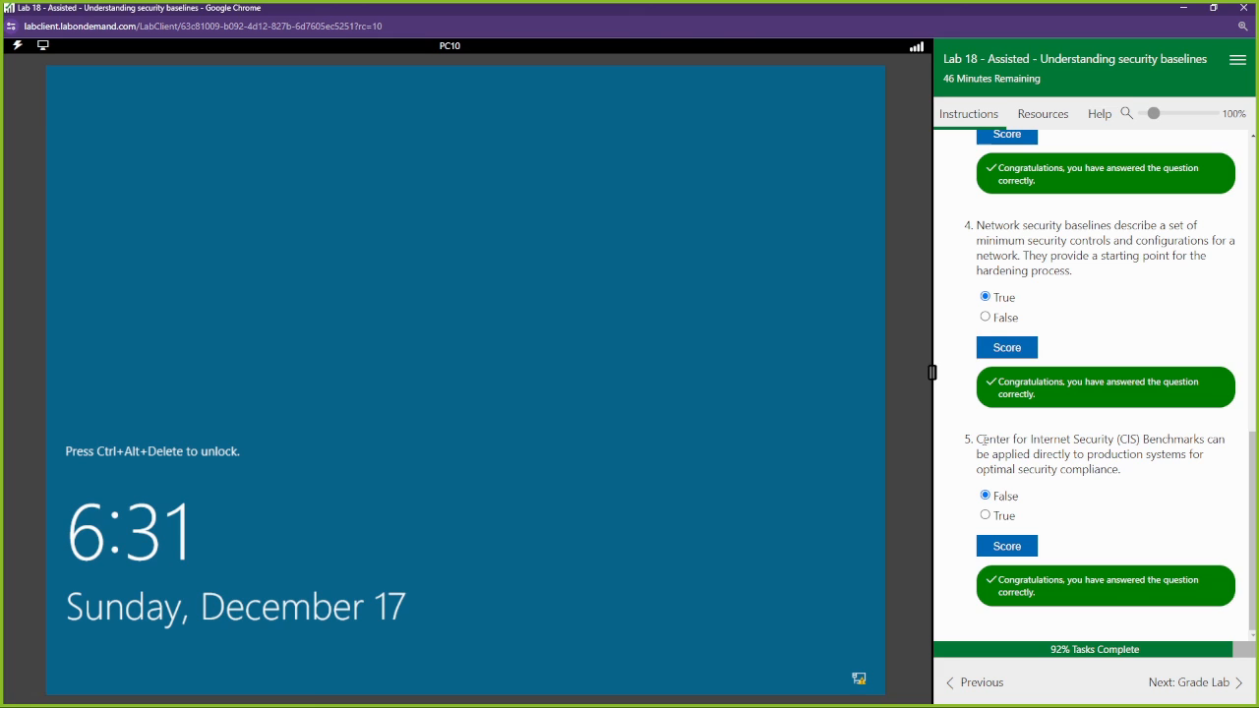
drag(1125, 454, 1121, 470)
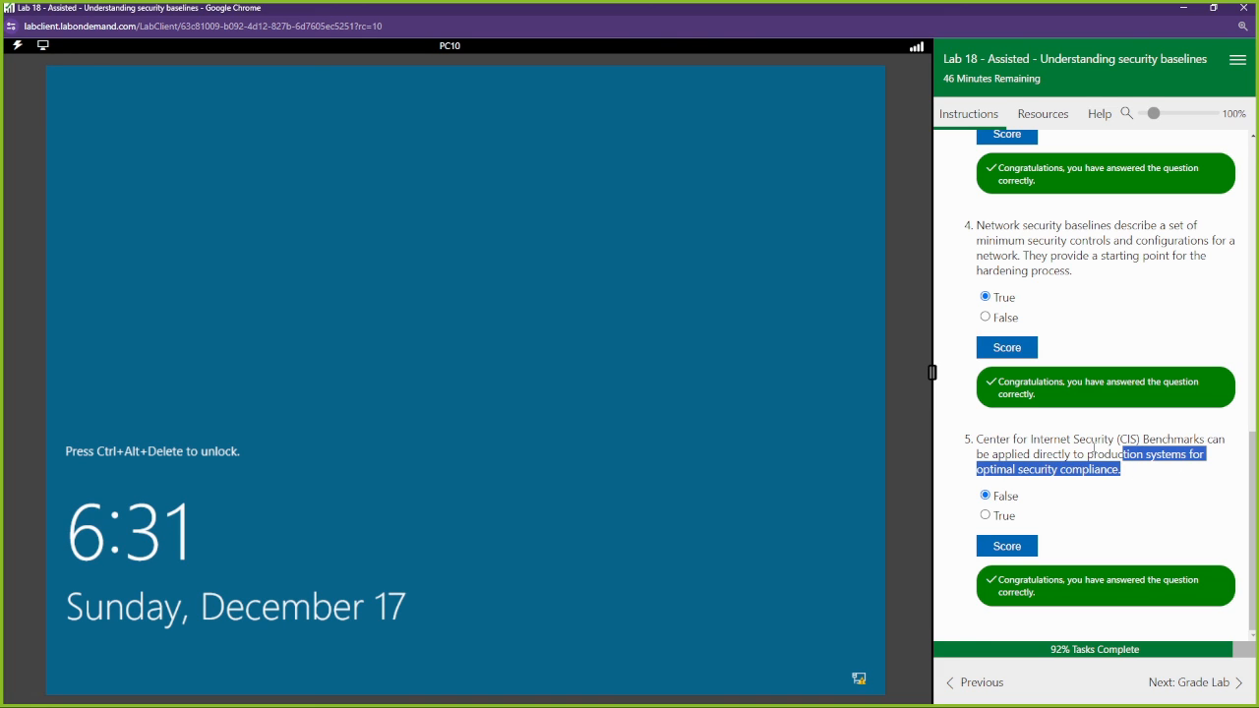
click(1094, 451)
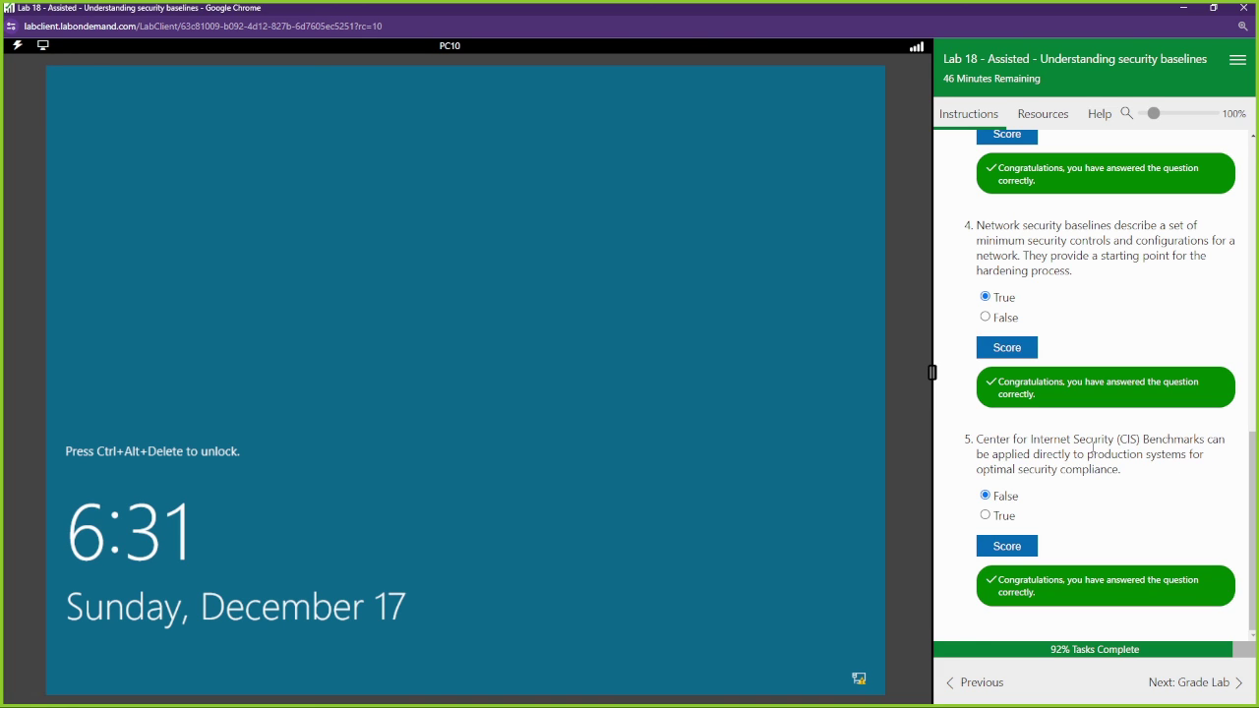
Advance to the Grade Lab page
click(1219, 691)
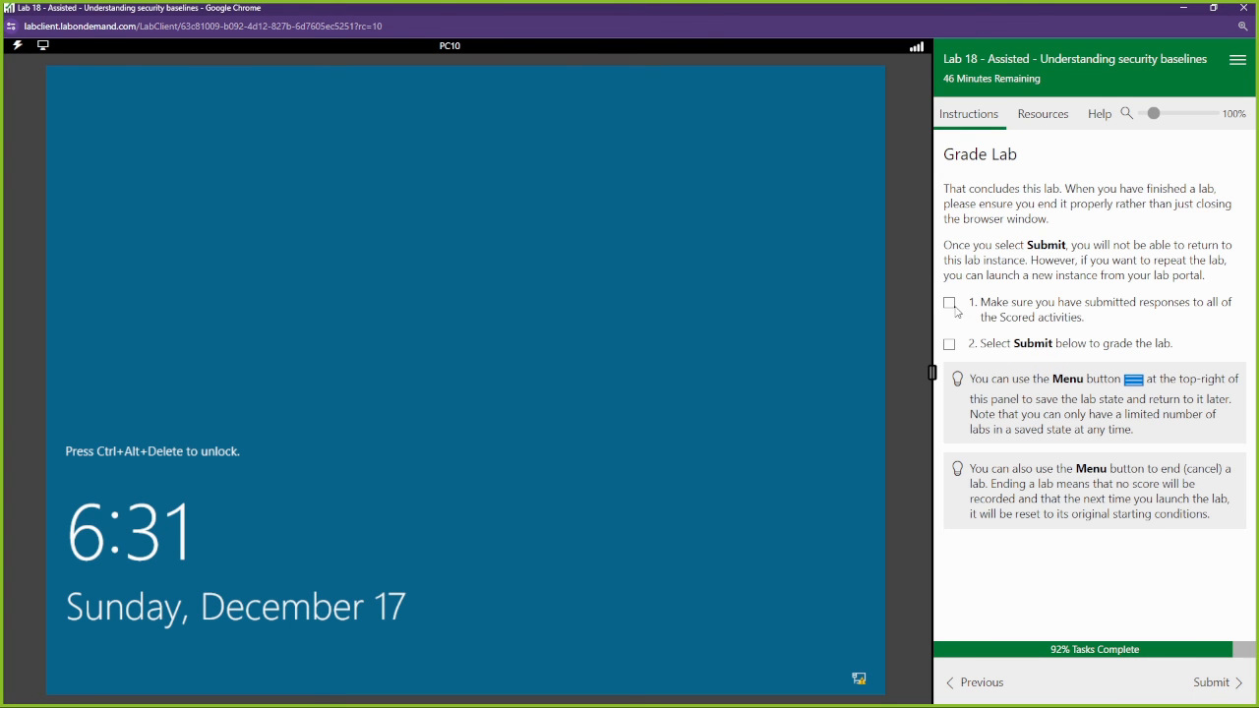